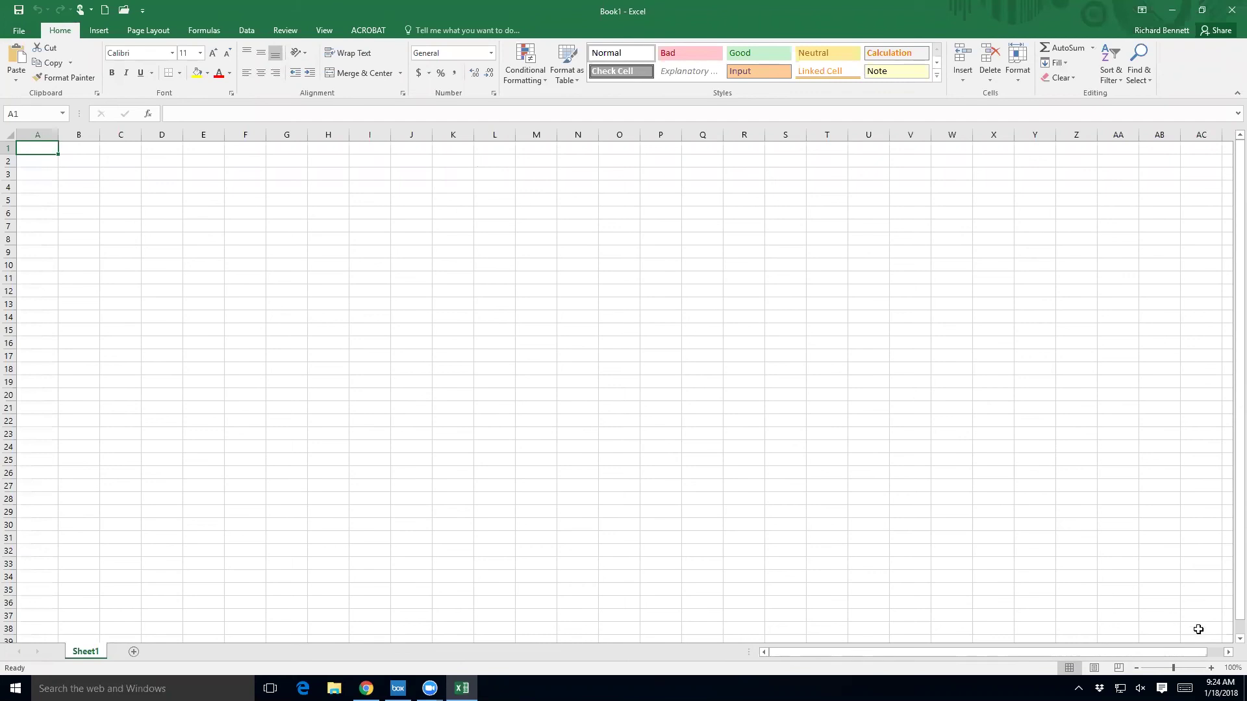
Step: Enter the heading "UNC salary of geography majors" in cell B1
left_click(1212, 669)
left_click(1212, 669)
left_click(1212, 669)
left_click(1212, 669)
left_click(148, 165)
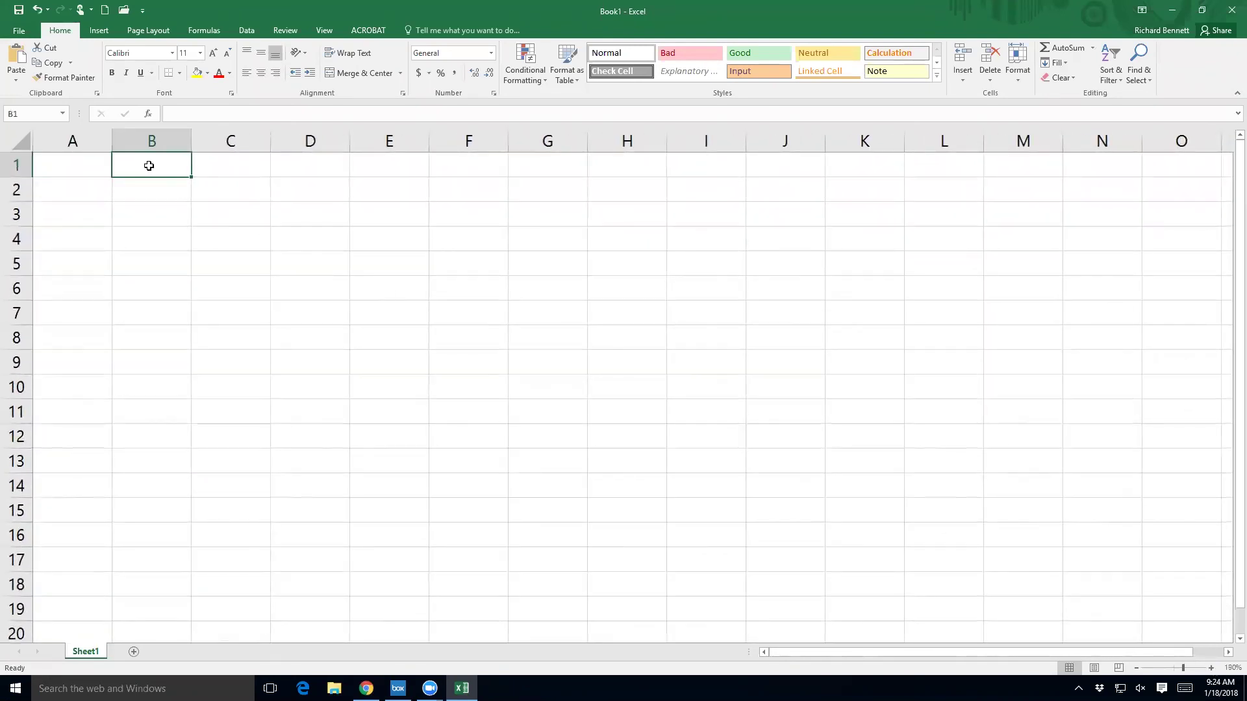
type("UNC")
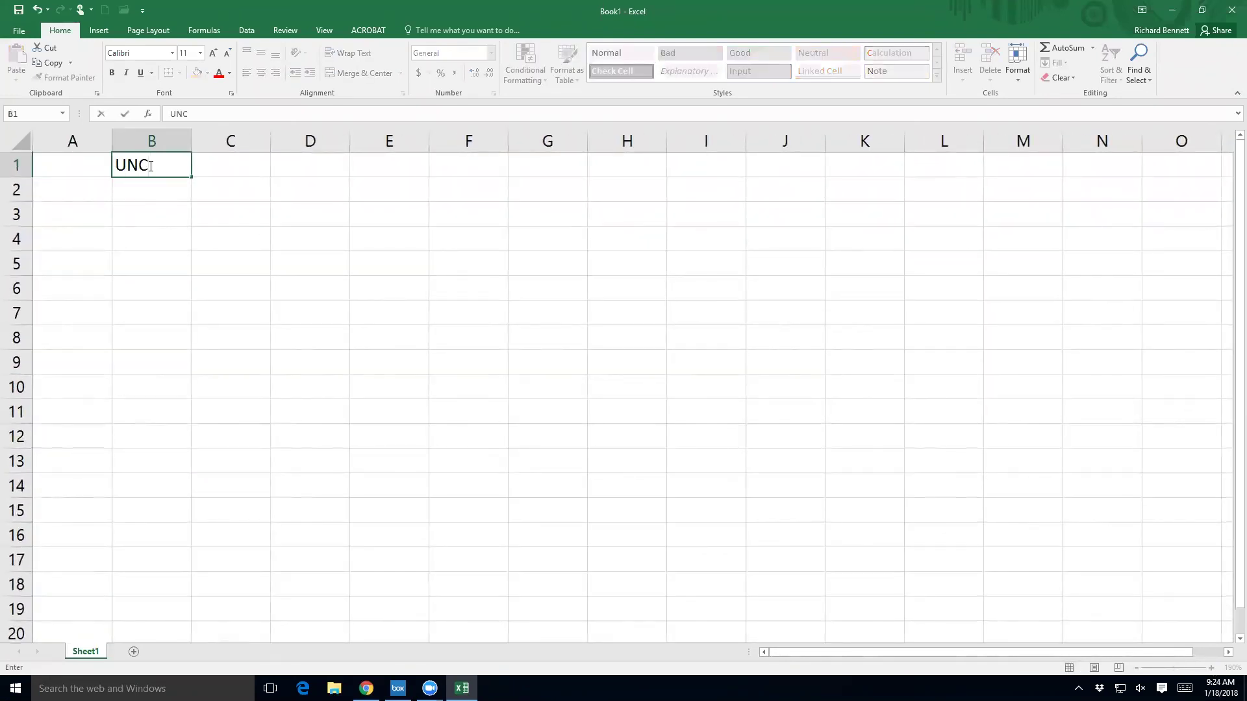
type(" salary of geog")
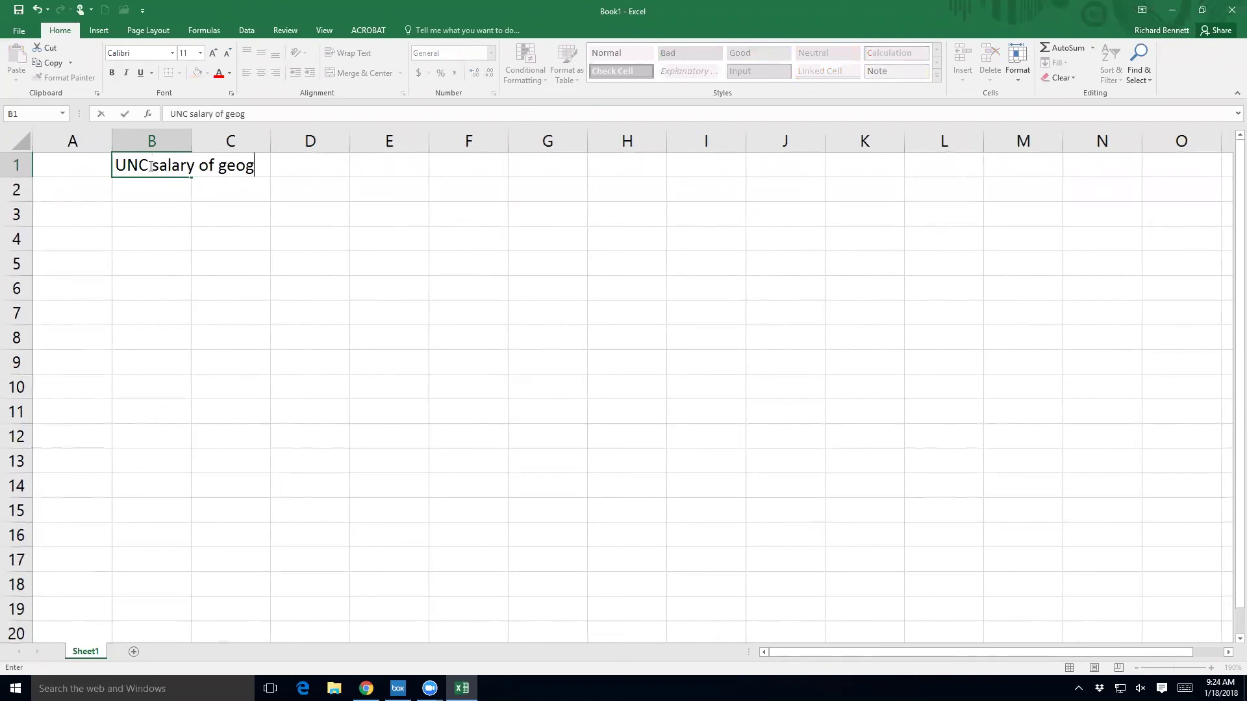
type("raphy majors")
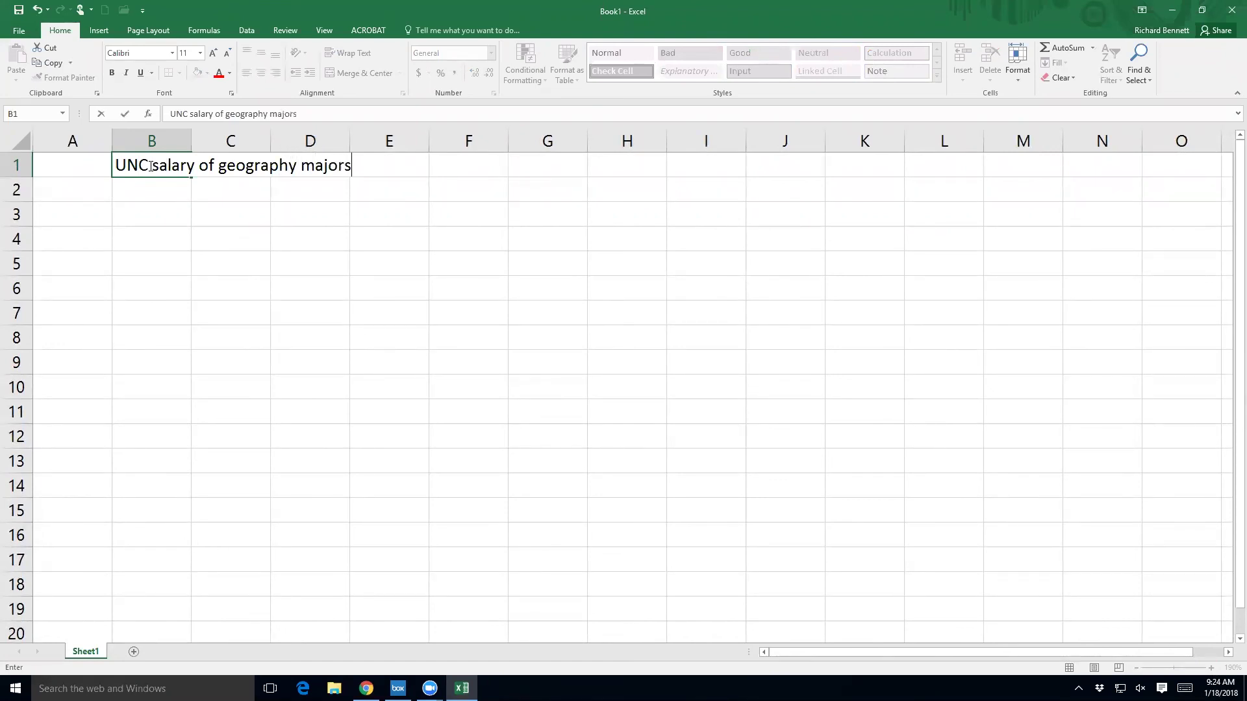
key("Return")
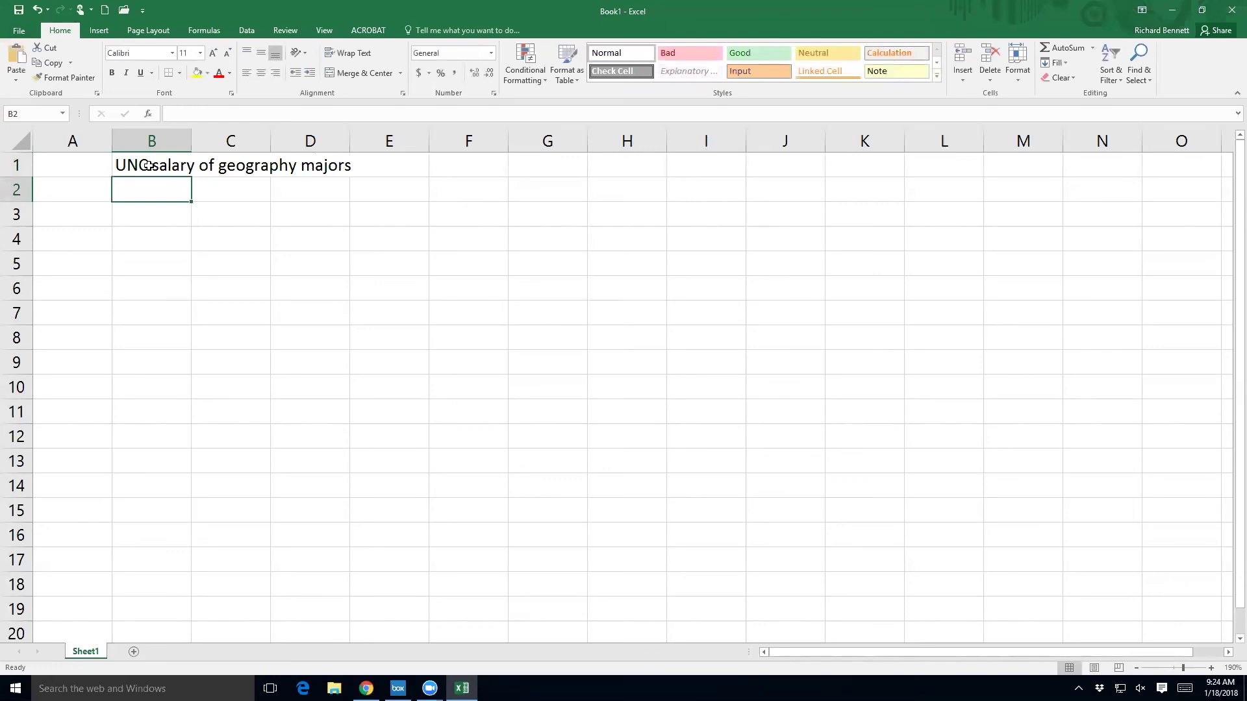
Step: Fill cells B2 to B6 with the salaries 25,000, 20,000, 35,000, 20,000 and 3,000,000
type("25,000")
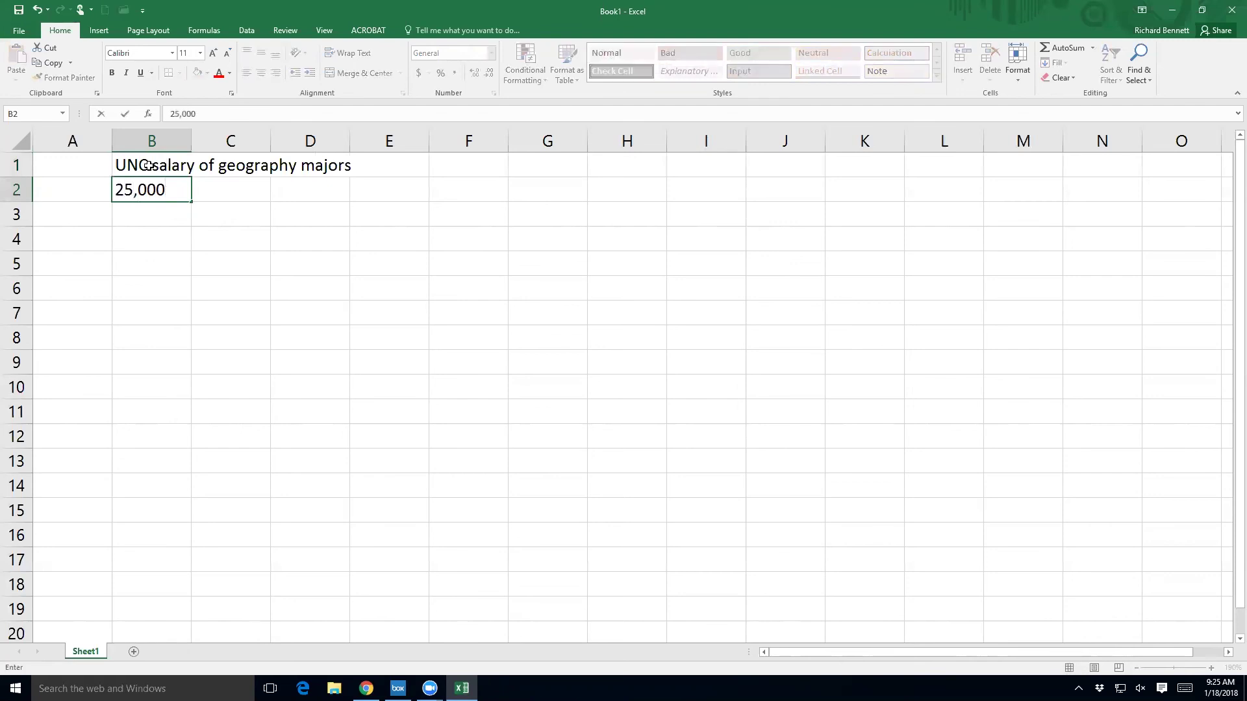
key("Return")
type("20,000")
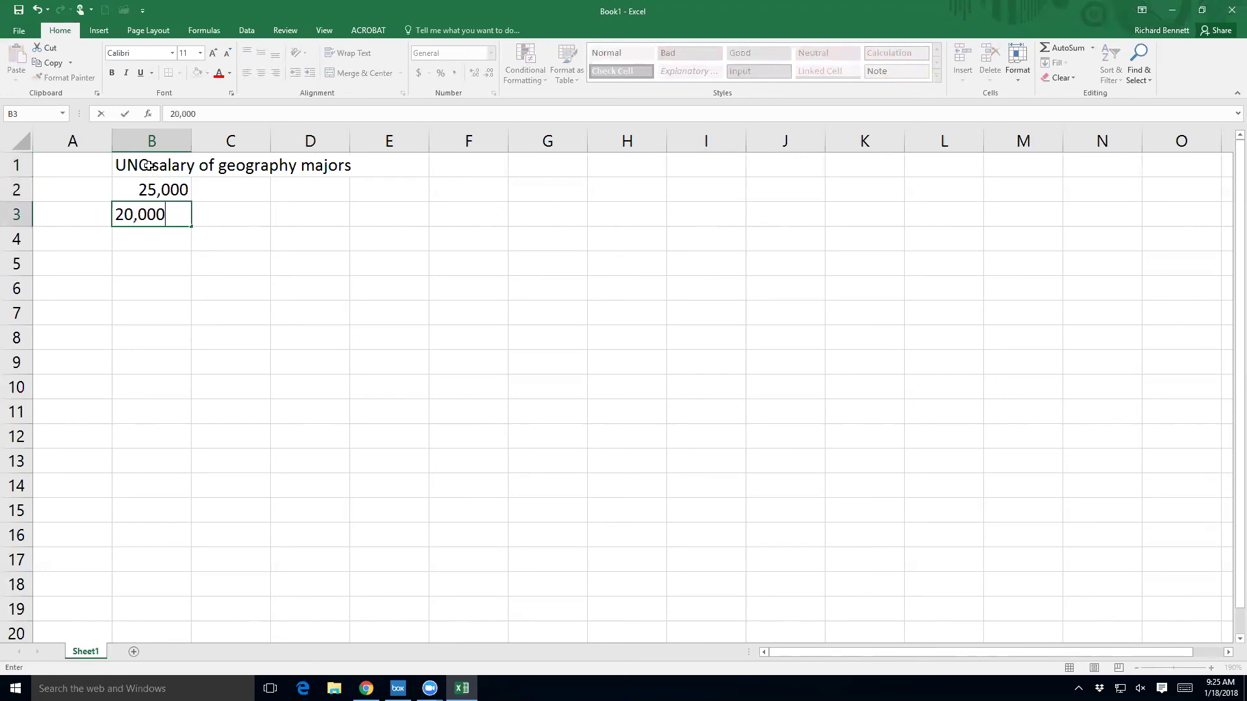
key("Return")
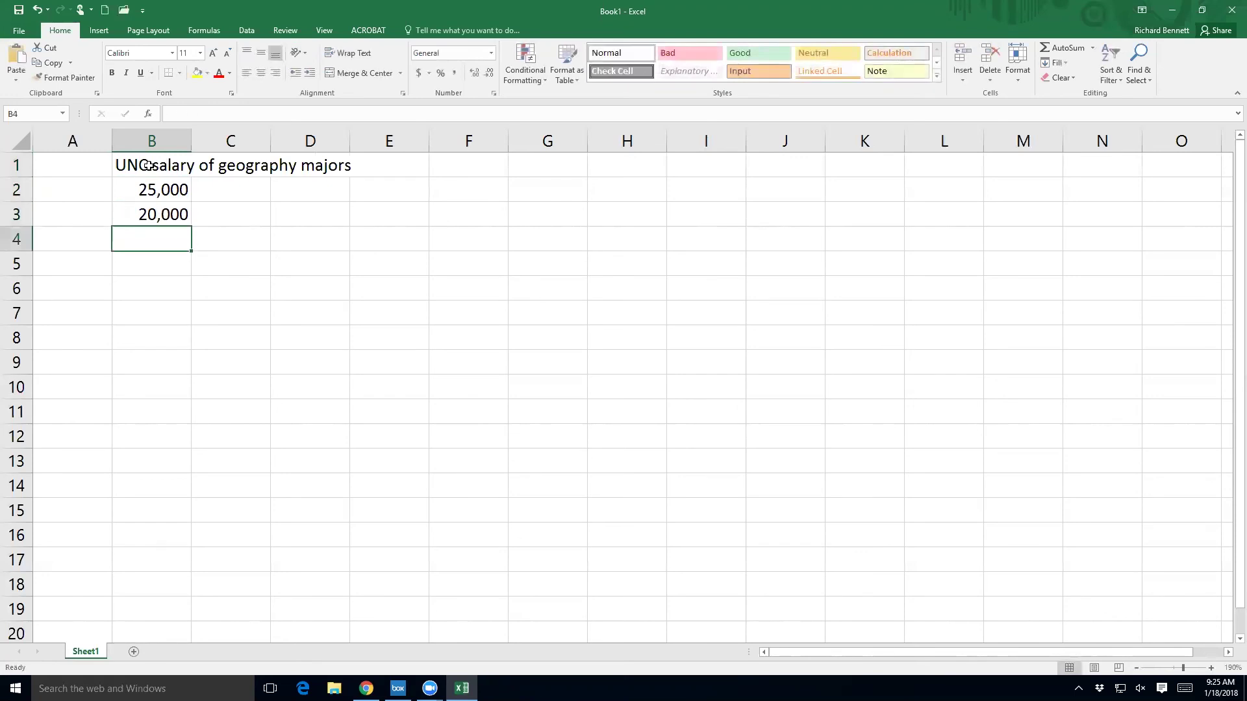
type("35,000")
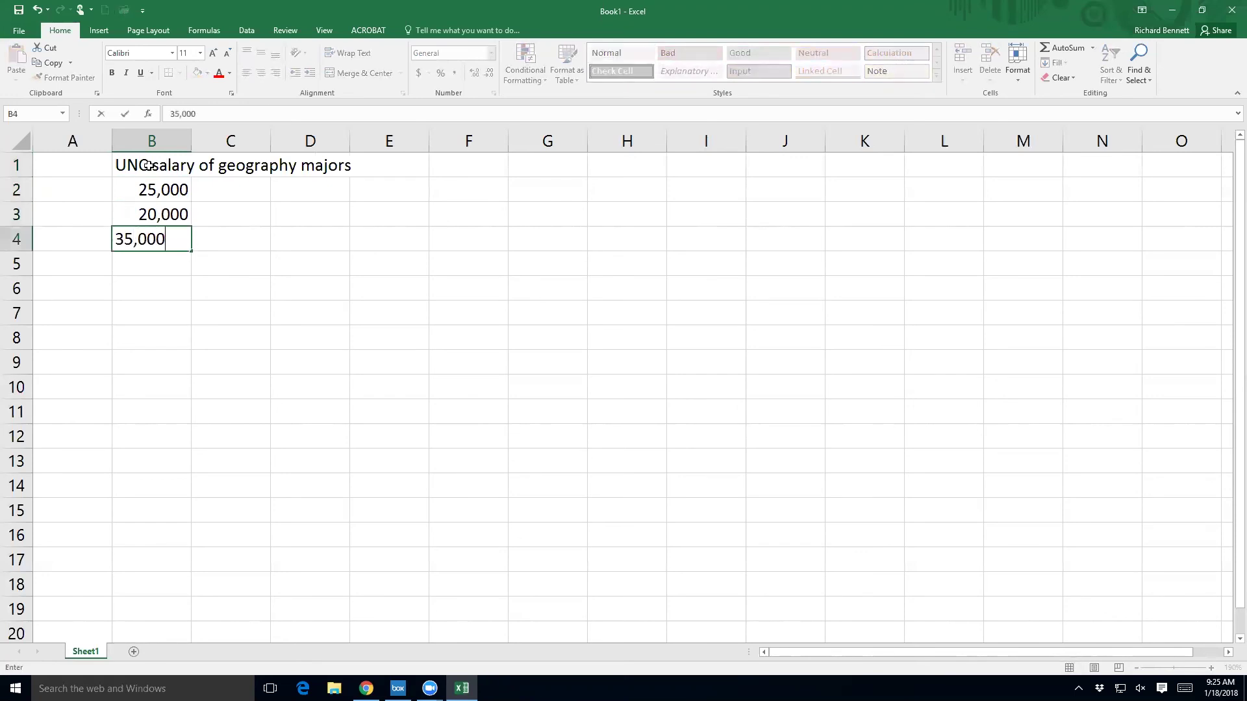
key("Return")
type("20,000")
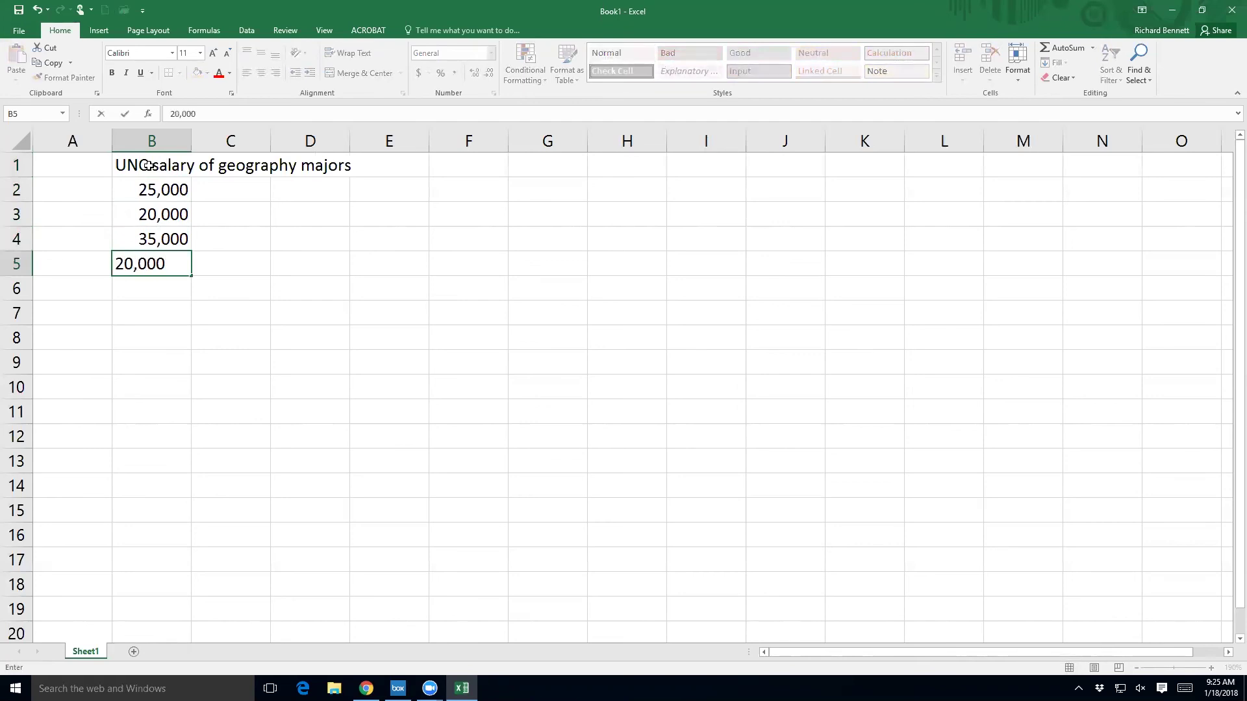
key("Return")
type("3")
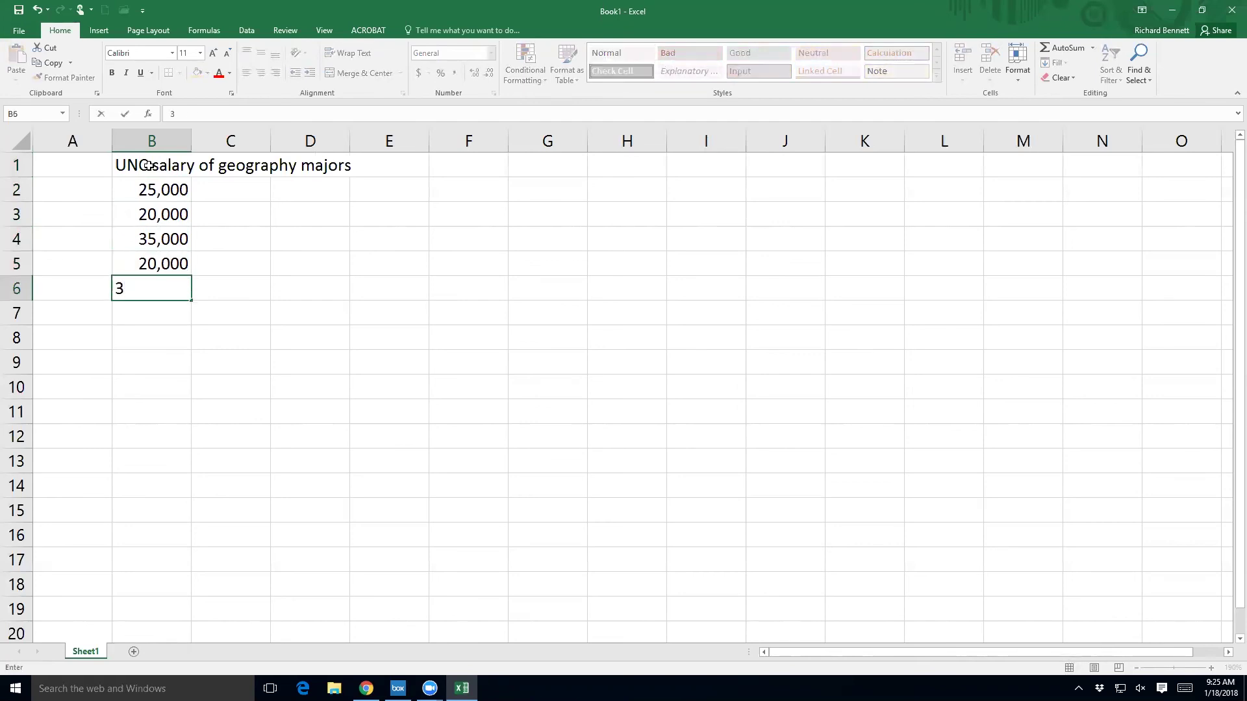
type(",000,000")
key("Return")
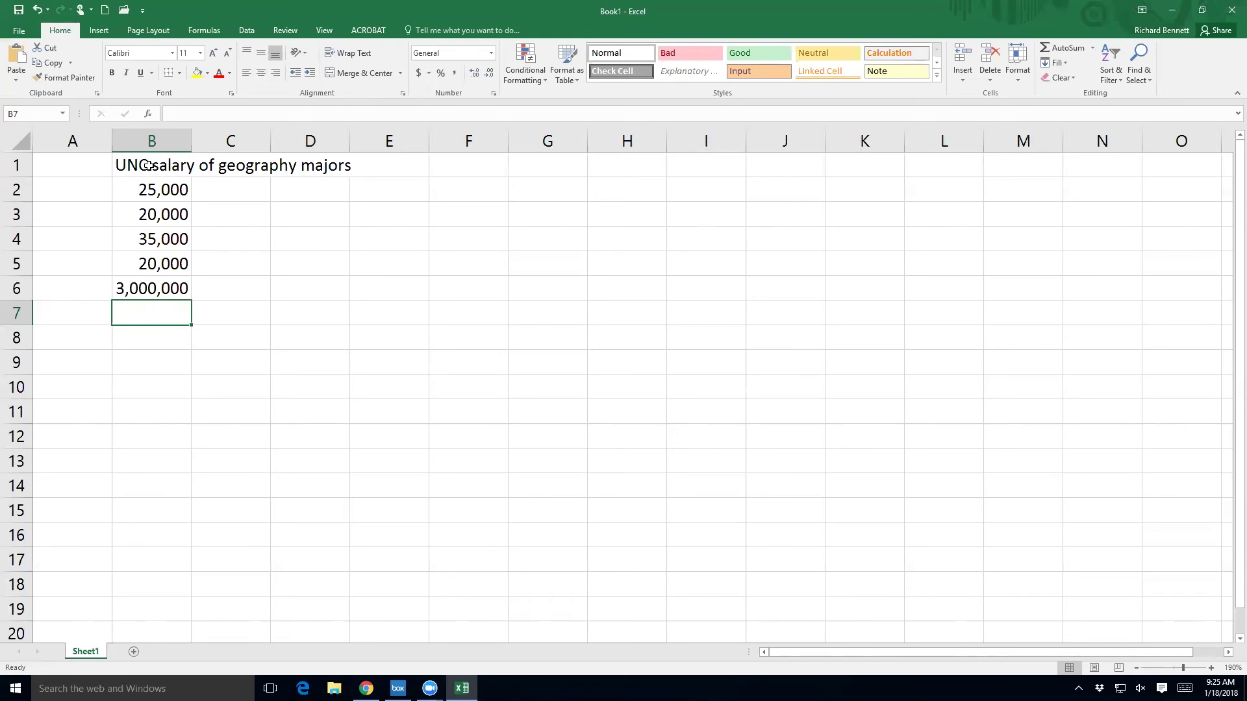
Step: Add the row label "mean" in cell A8, leaving one blank row below the salaries
key("Down")
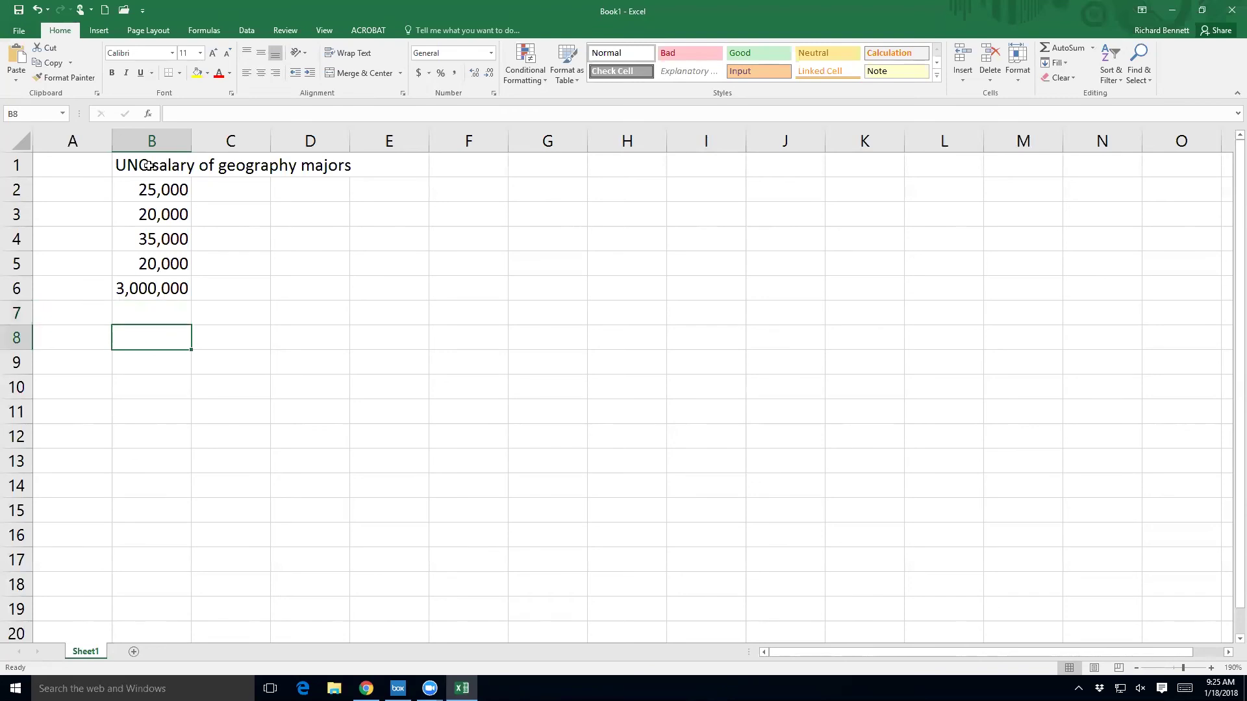
key("Left")
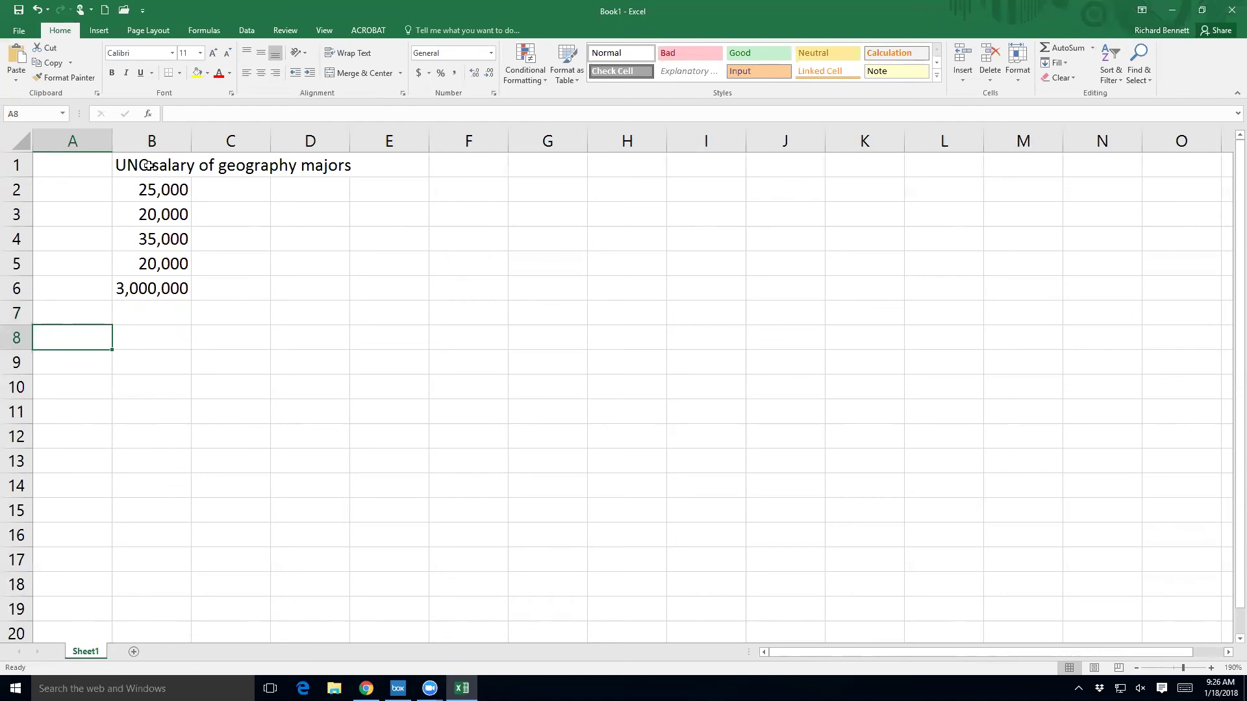
type("mean")
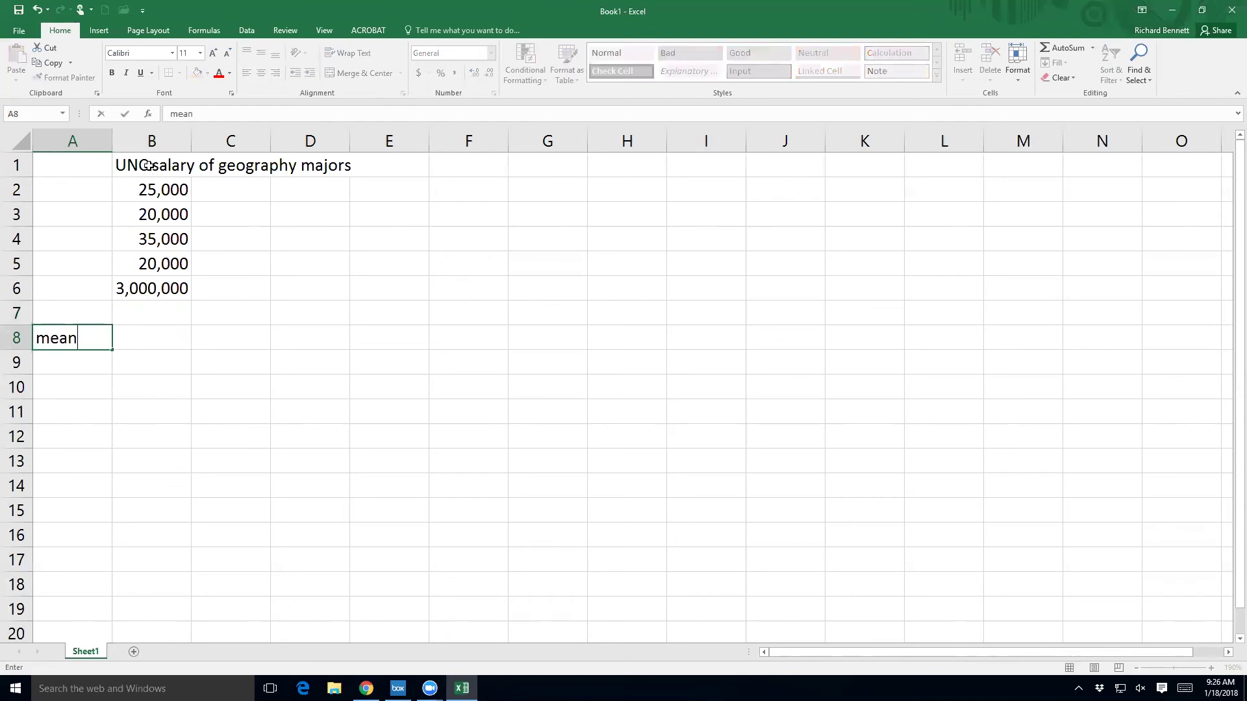
key("Return")
Step: Calculate the mean salary in cell B8 with the formula =sum(B2:B6)/5
key("Up")
key("Right")
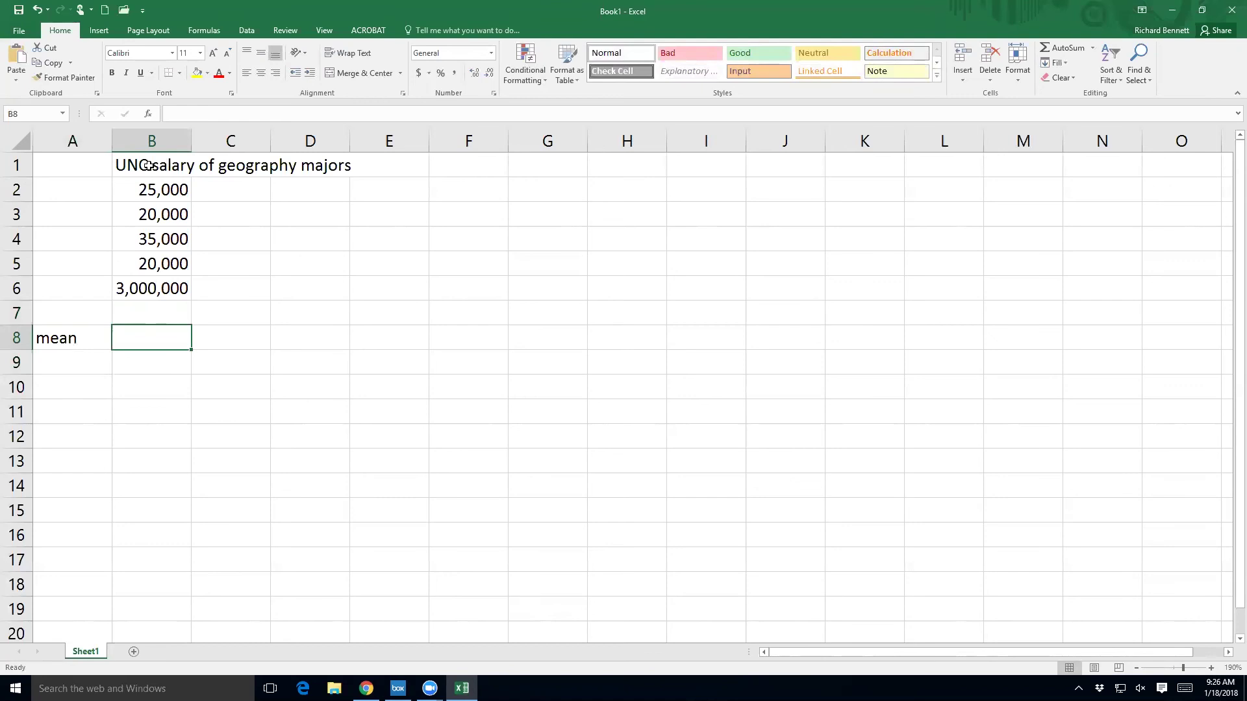
type("=")
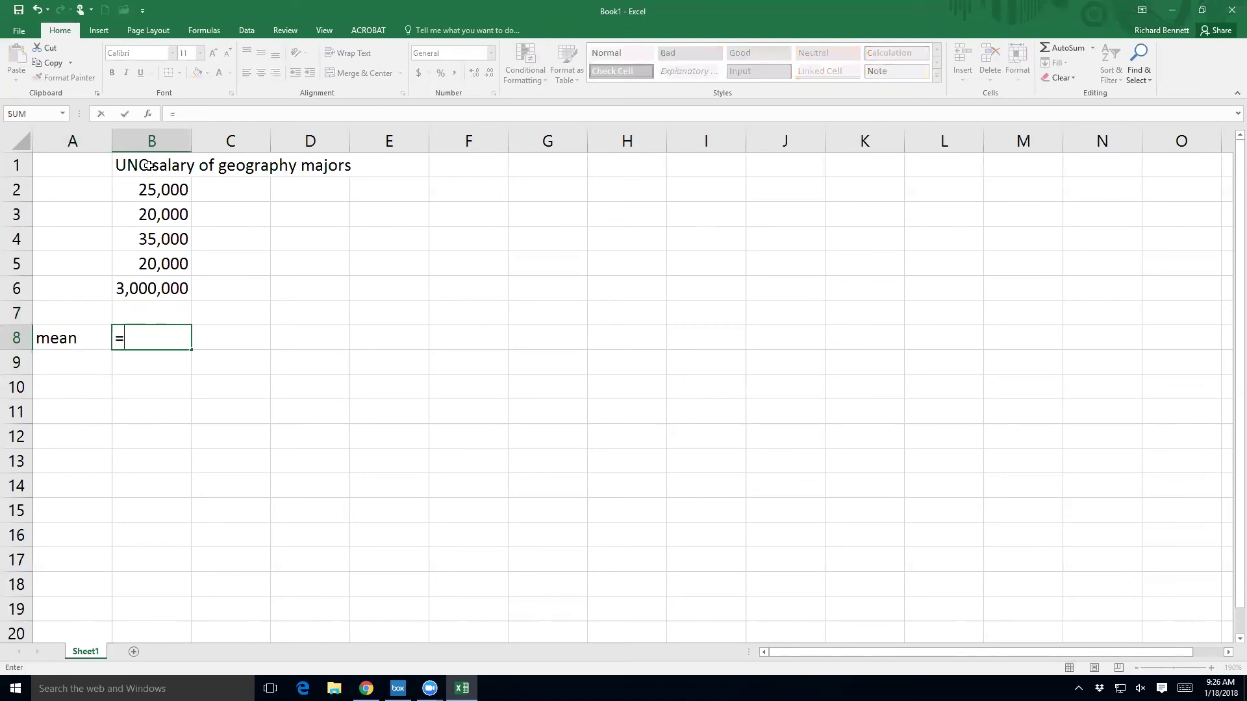
type("sum(")
key("Up")
key("Up")
key("shift+Up")
key("shift+Up")
key("shift+Up")
key("shift+Up")
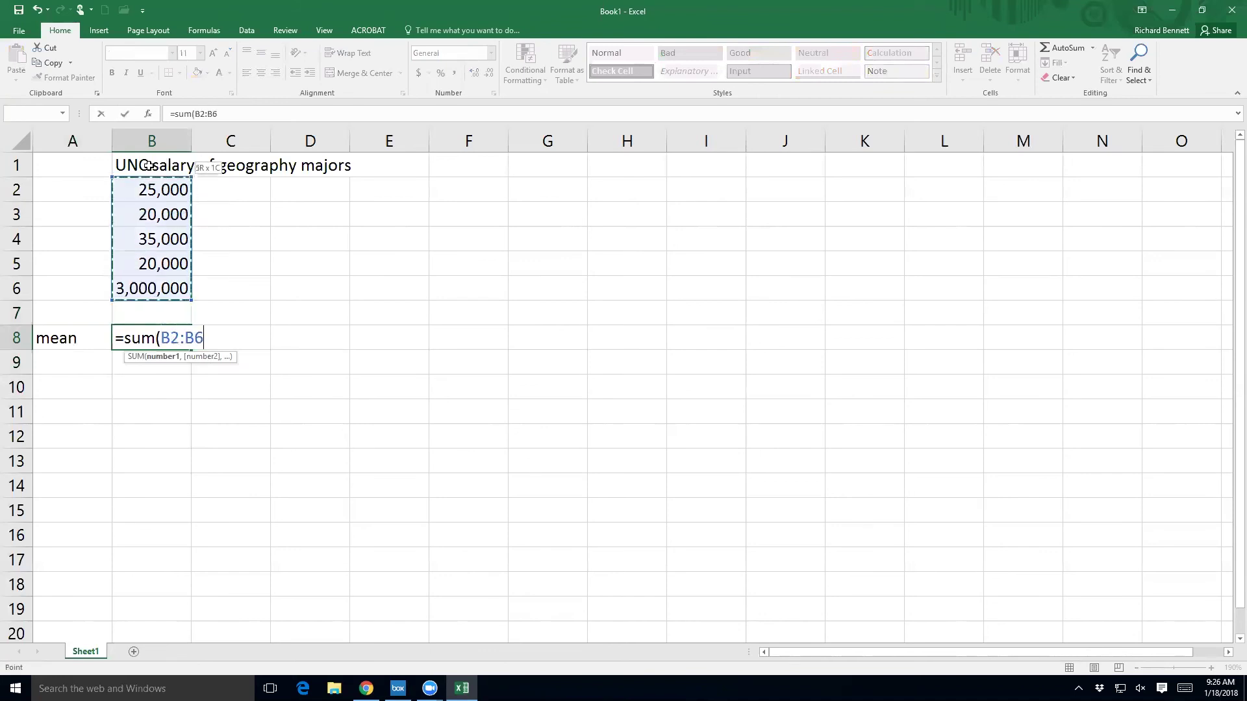
type(")/5")
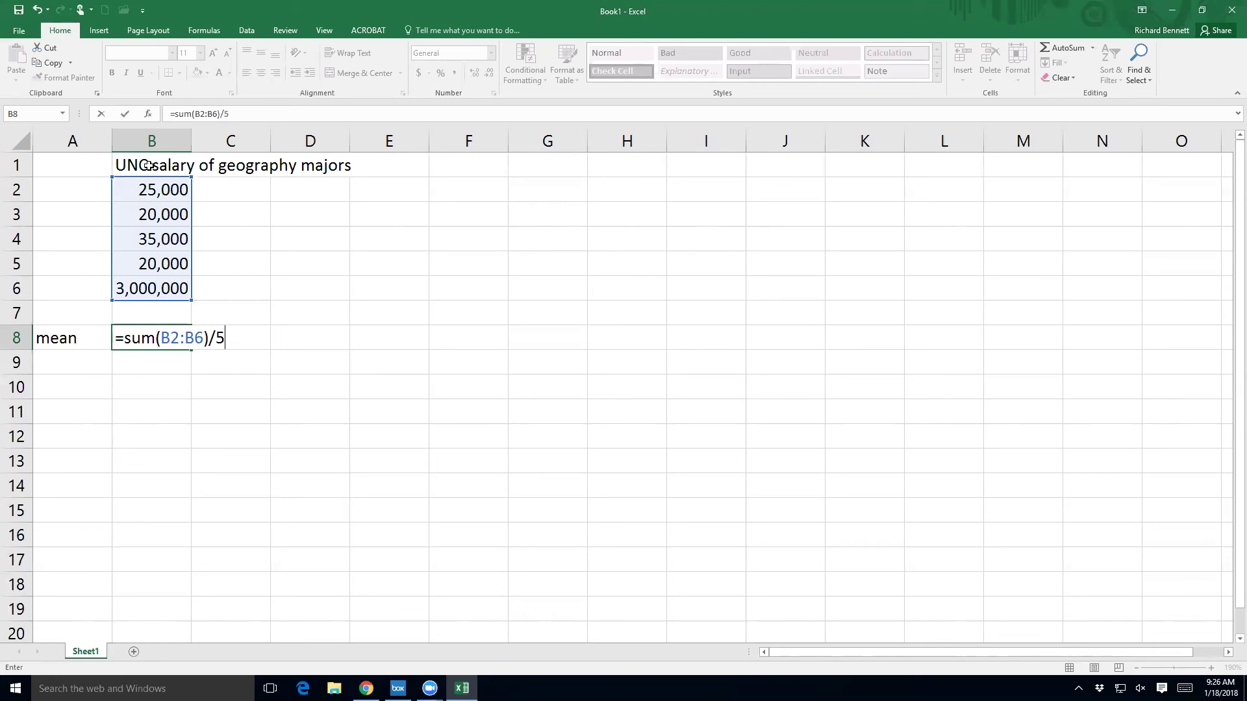
key("Return")
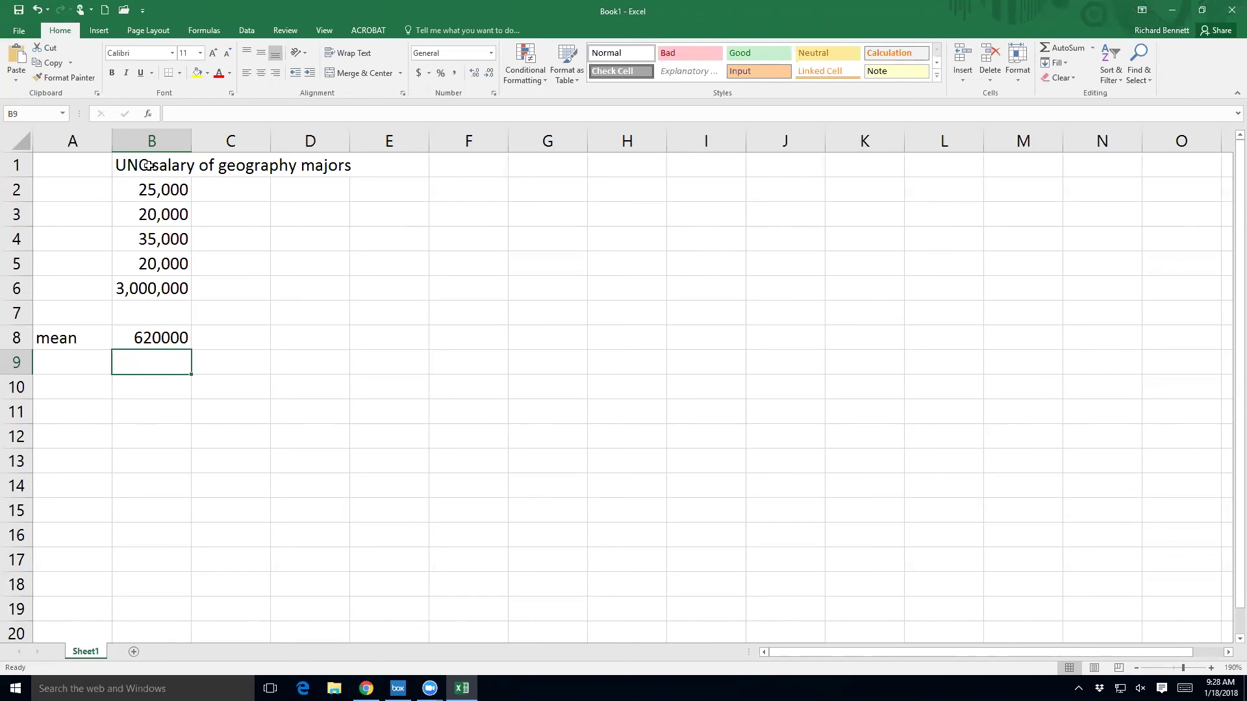
Step: Sort the salaries in column B from smallest to largest
left_click(150, 209)
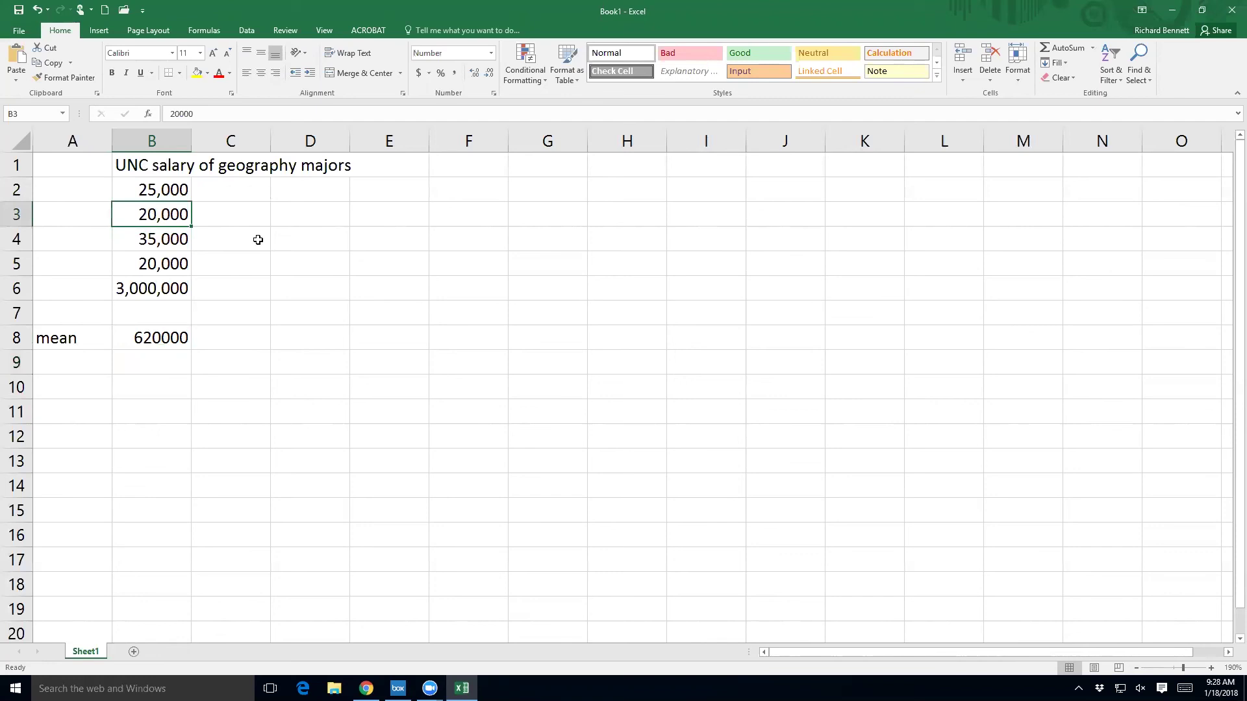
left_click(1108, 63)
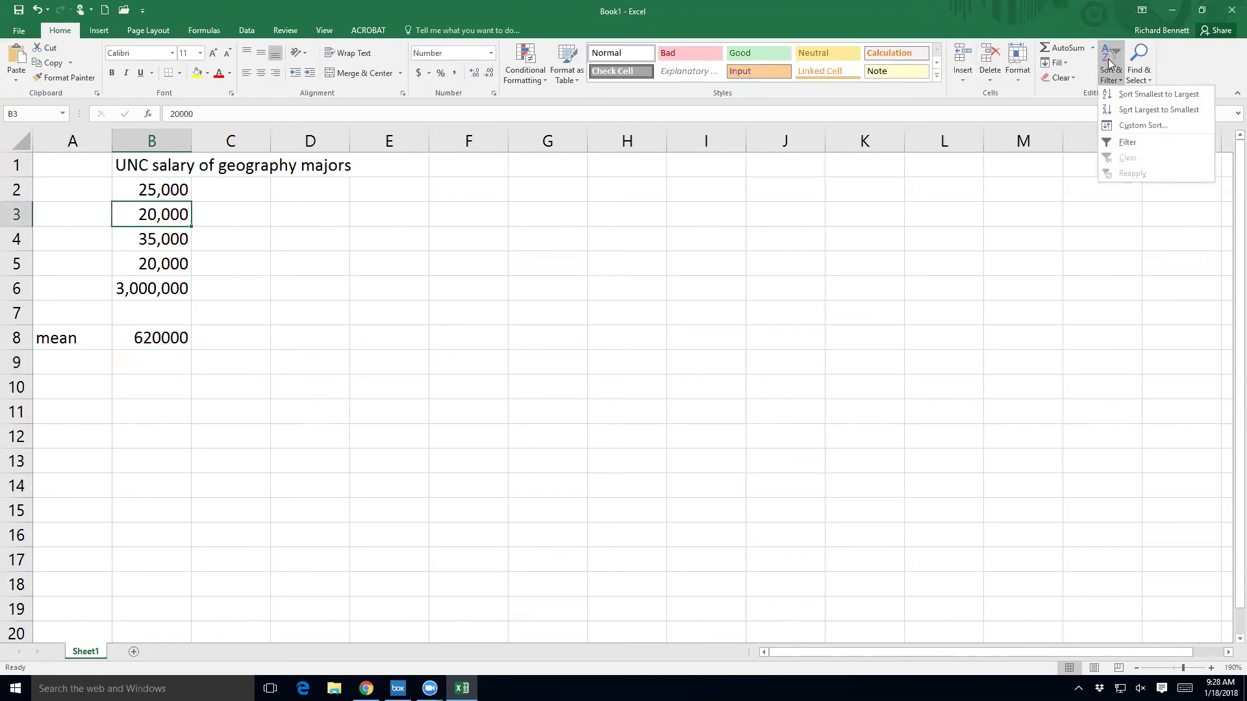
left_click(1129, 97)
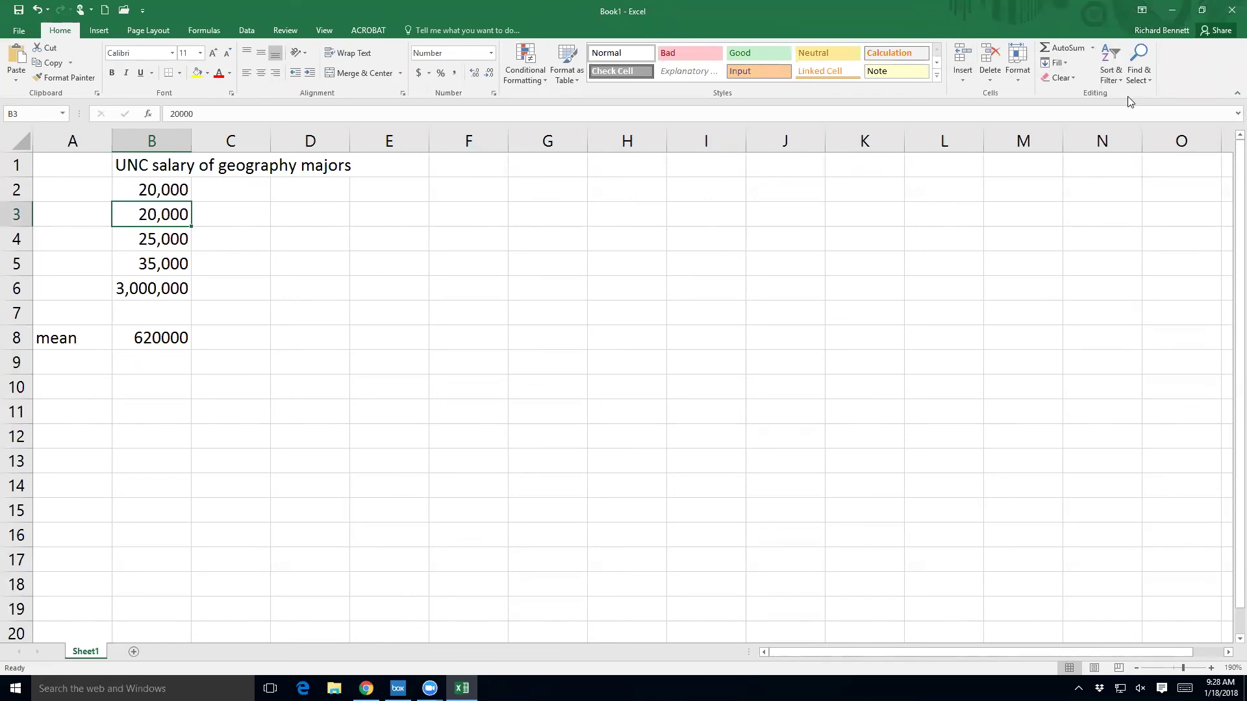
Step: Record the middle salary, 25,000, in cell B9 and label it "median" in A9
key("Up")
key("Down")
key("Down")
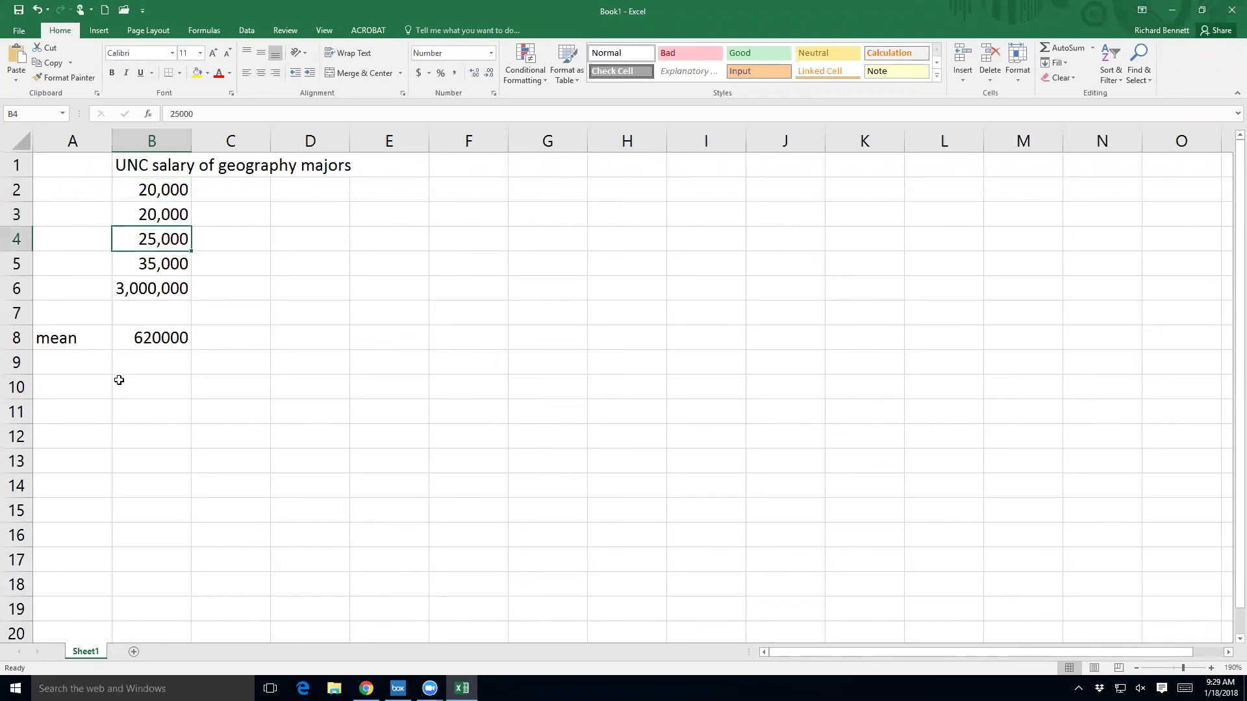
left_click(136, 365)
type("25,000")
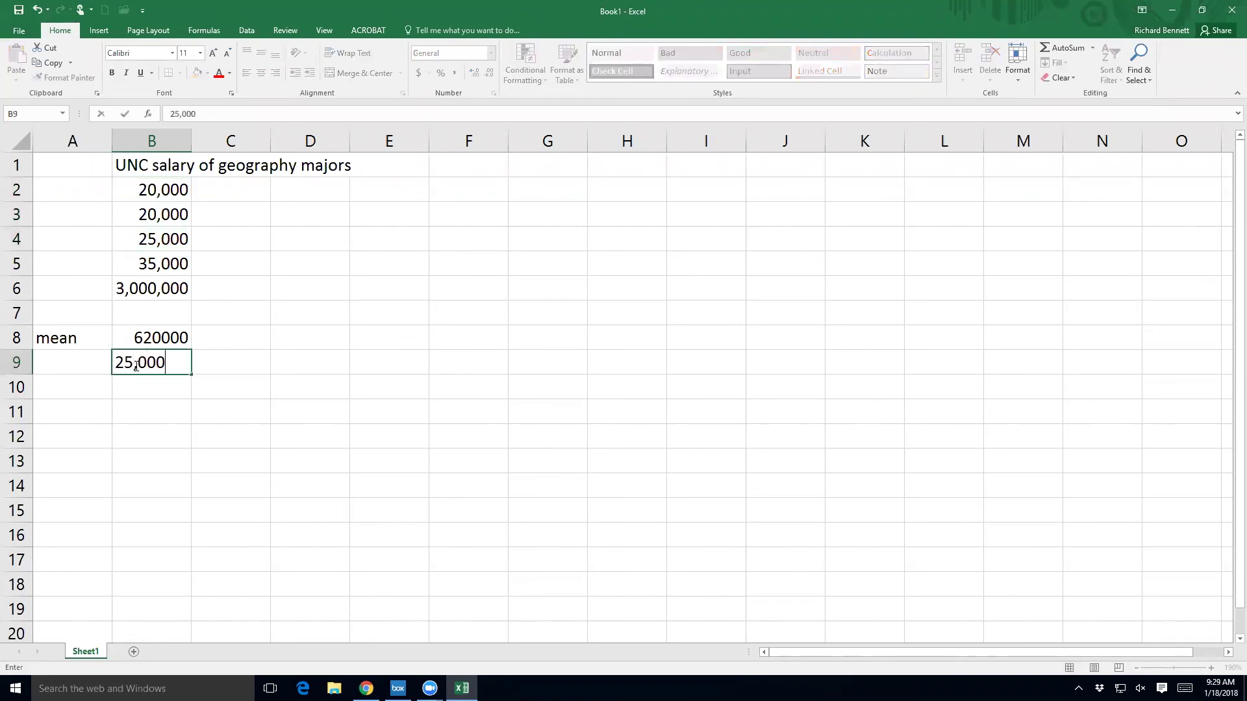
key("Left")
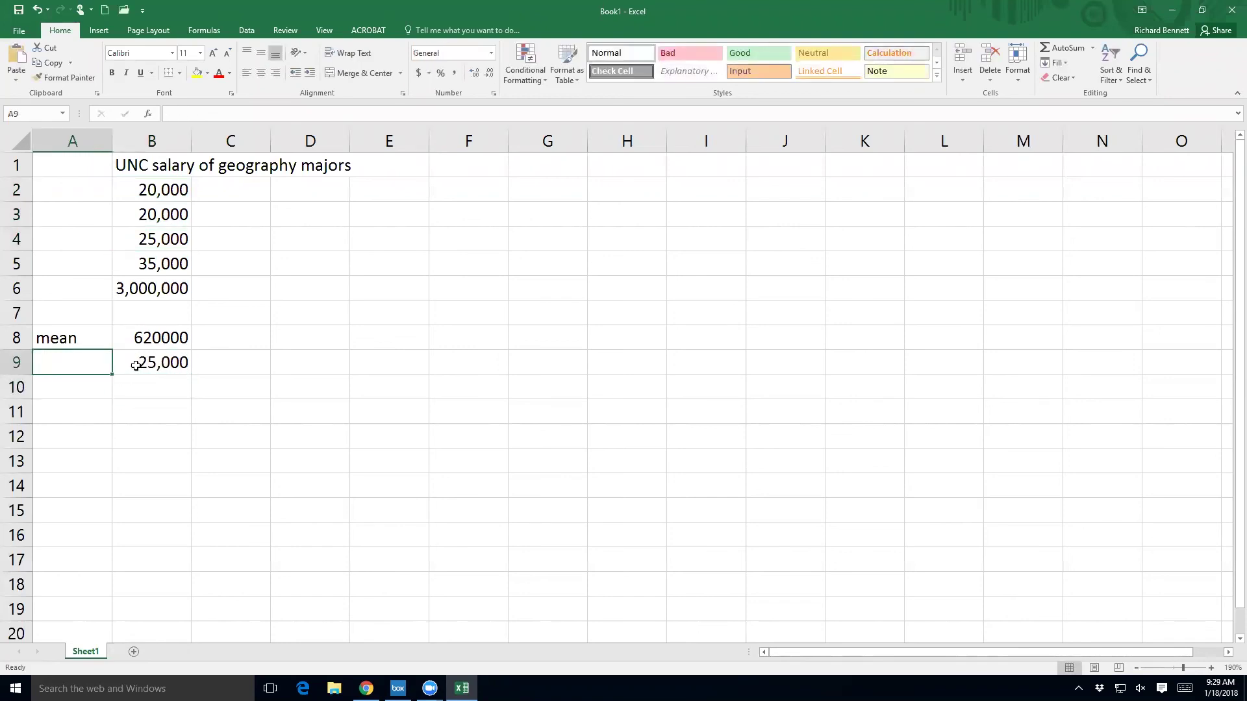
type("median")
key("Return")
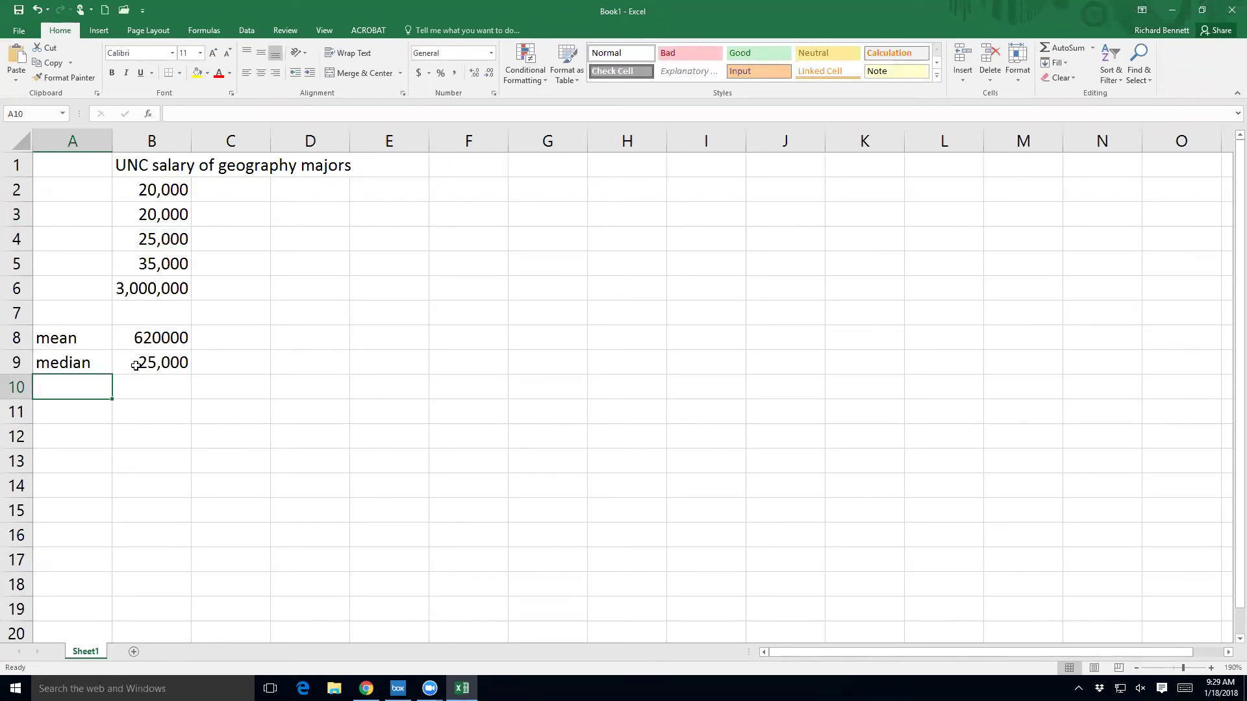
Step: Add the label "mode" in cell A10 and enter 20,000 beside it in B10
type("mode")
key("Tab")
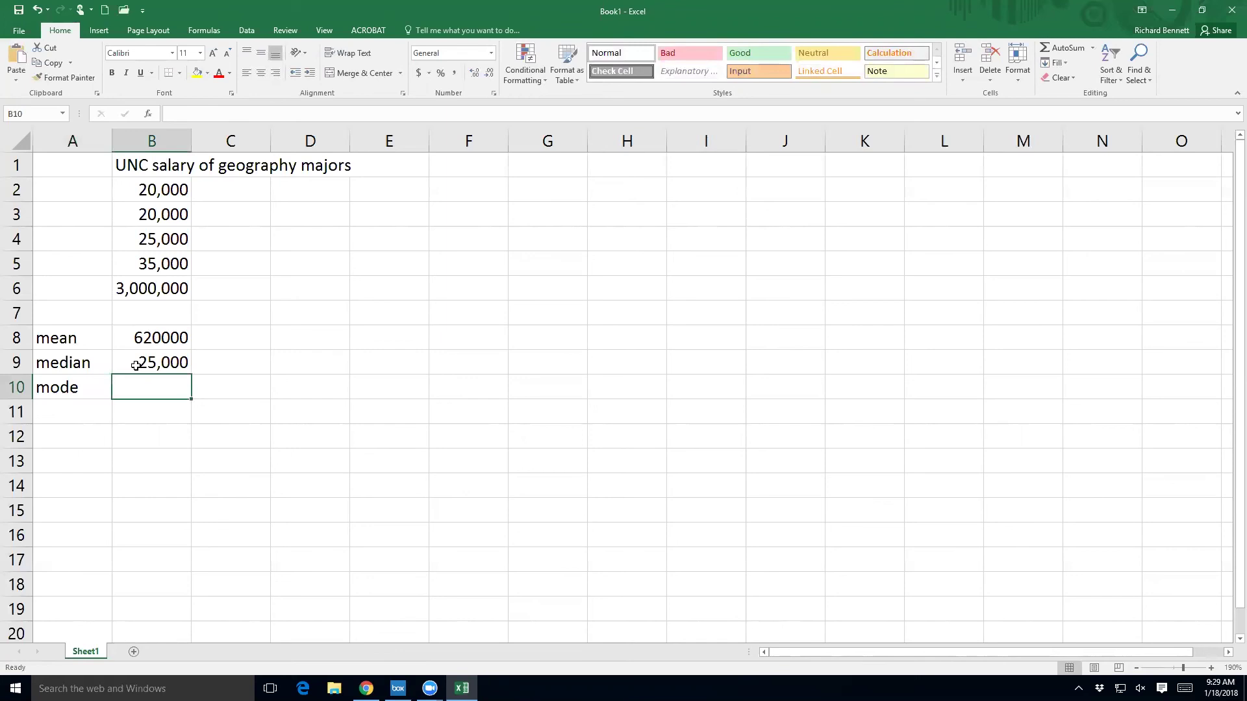
type("20,000")
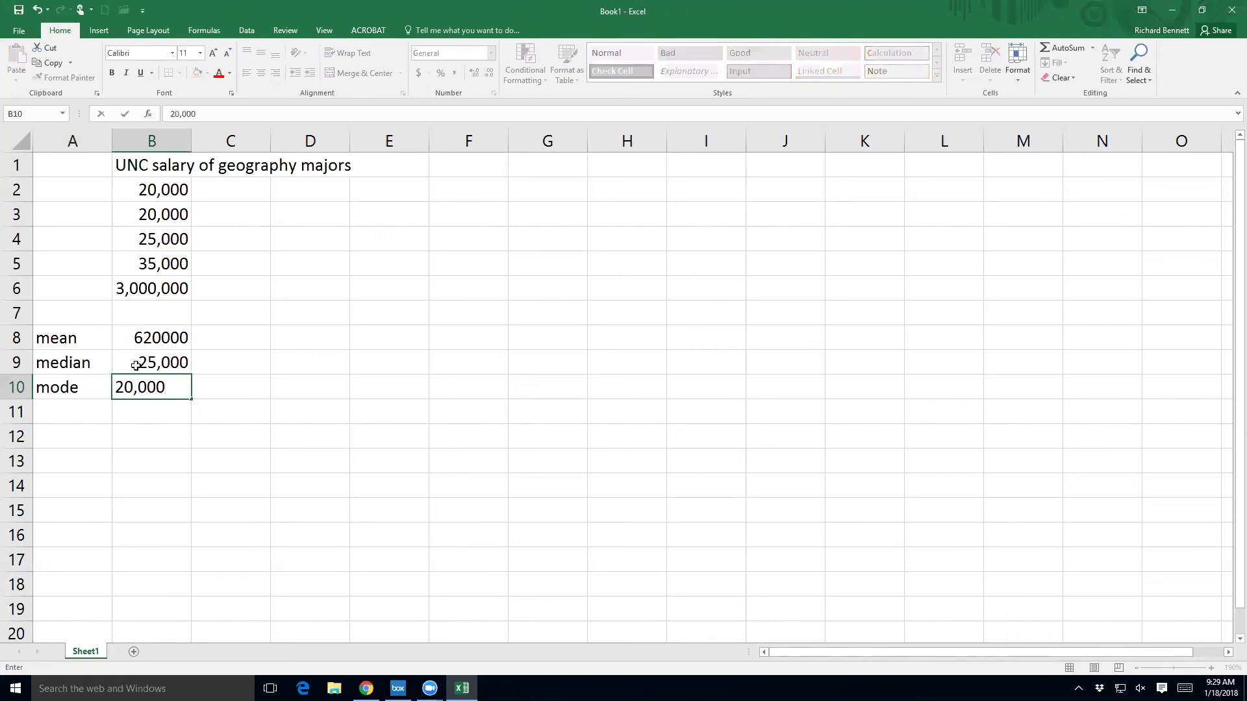
key("Return")
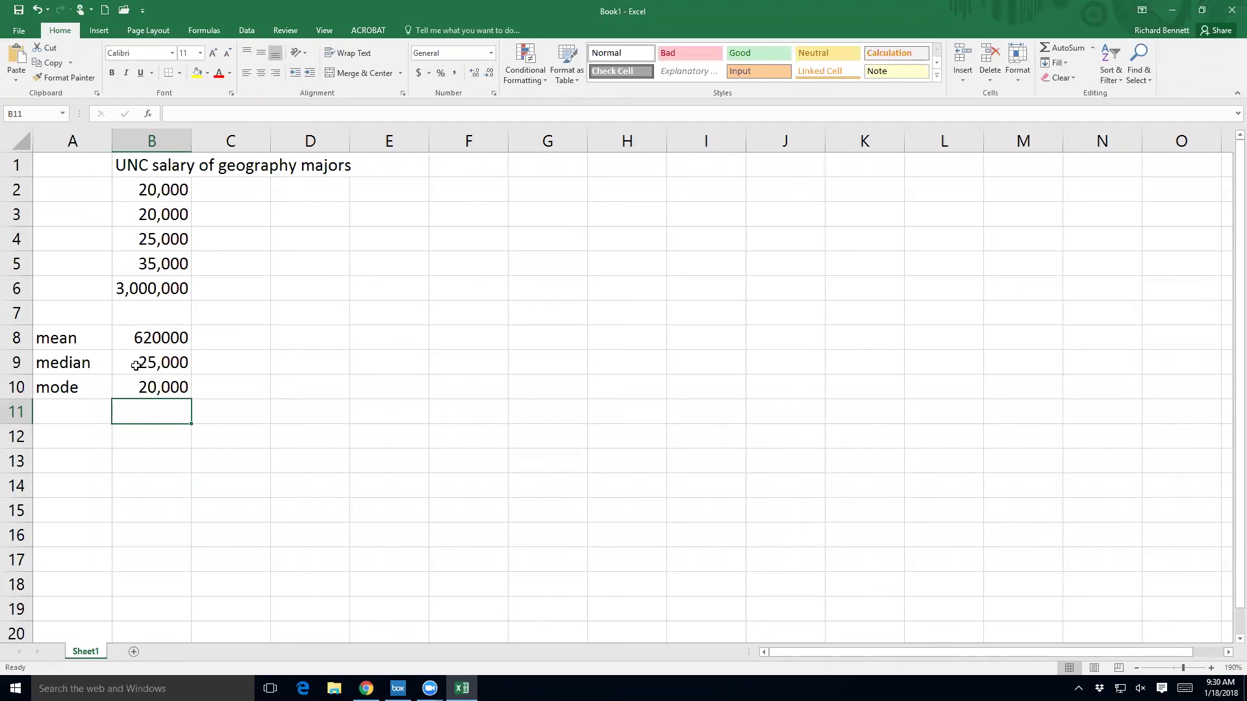
Step: Insert a new row above the 3,000,000 salary, enter 40,000 in its column B cell, and select the mean formula cell
right_click(23, 288)
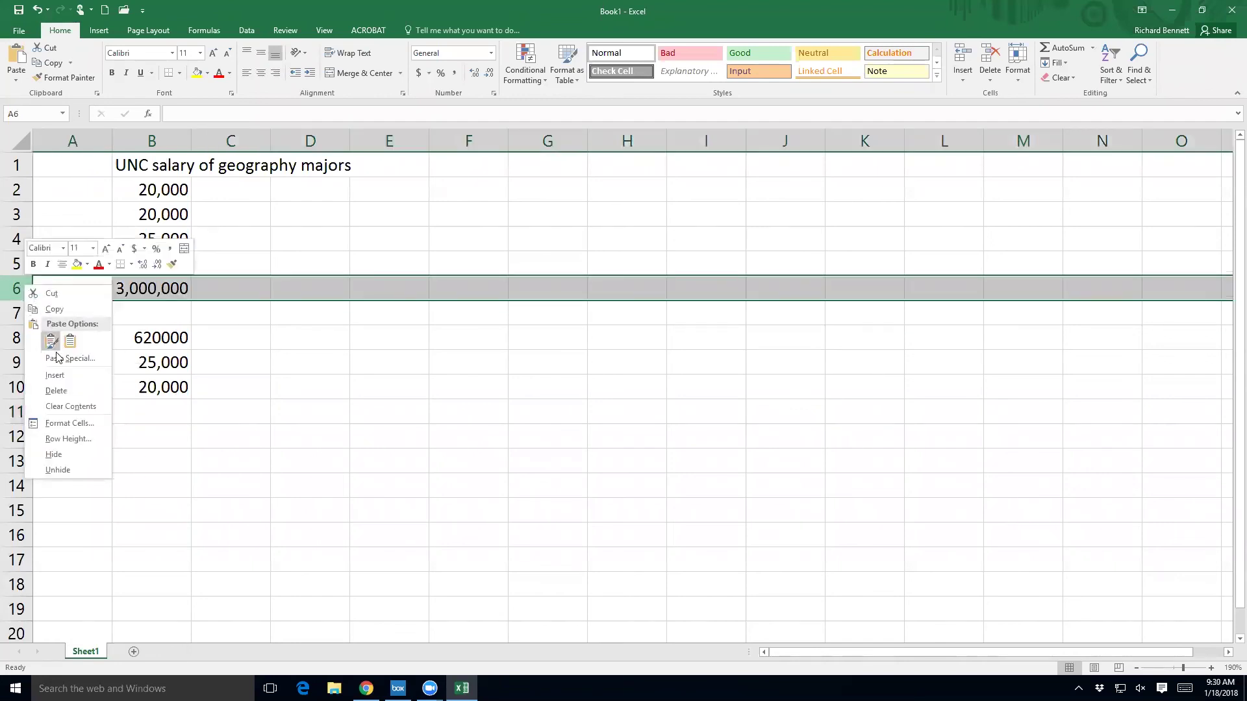
left_click(55, 375)
left_click(141, 290)
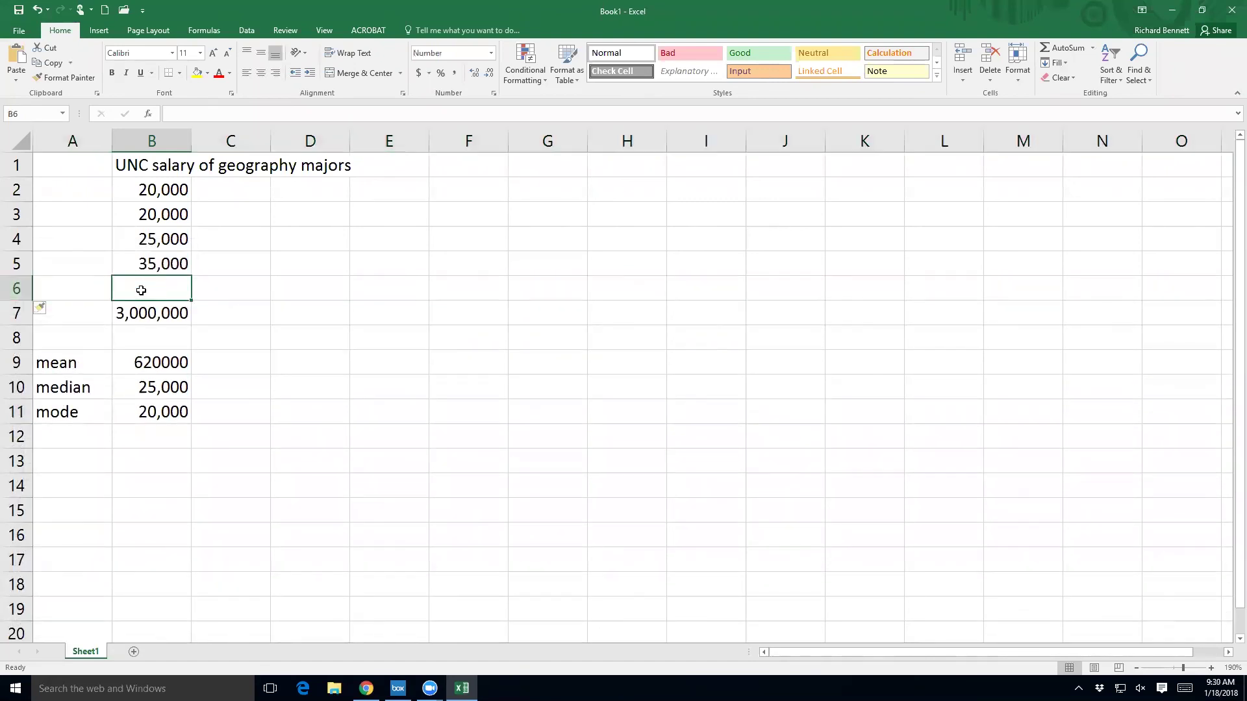
type("40,000")
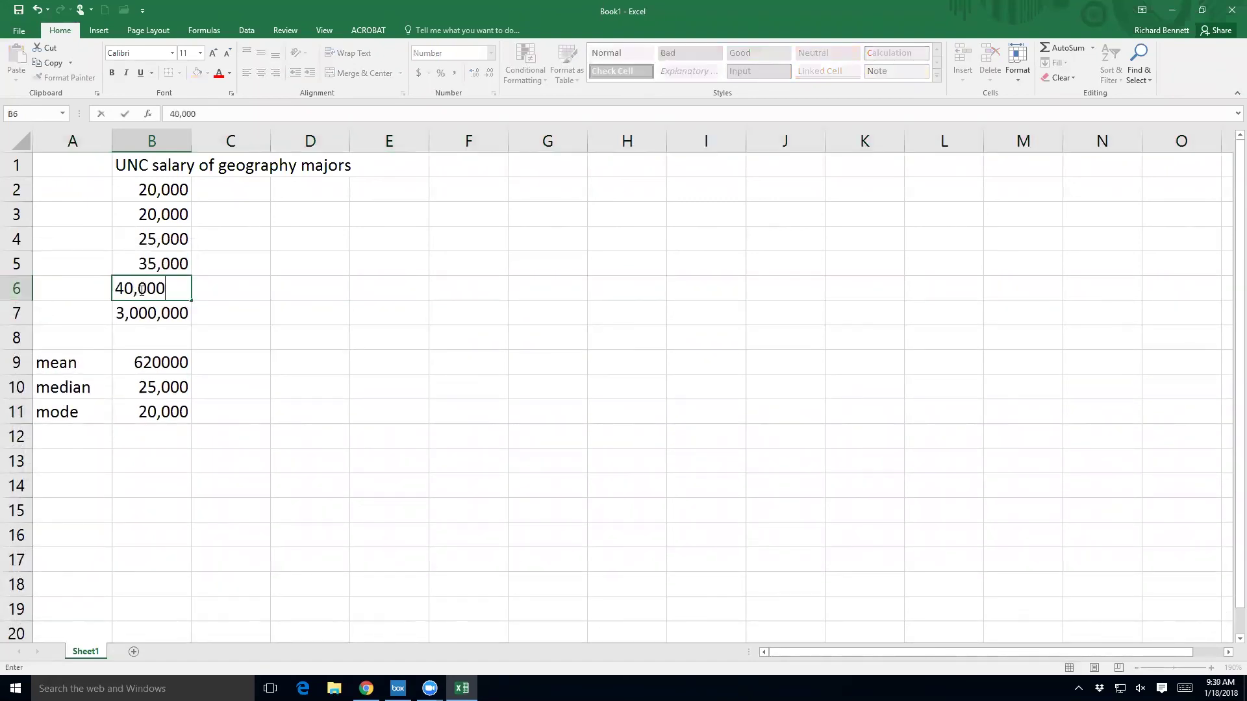
key("Return")
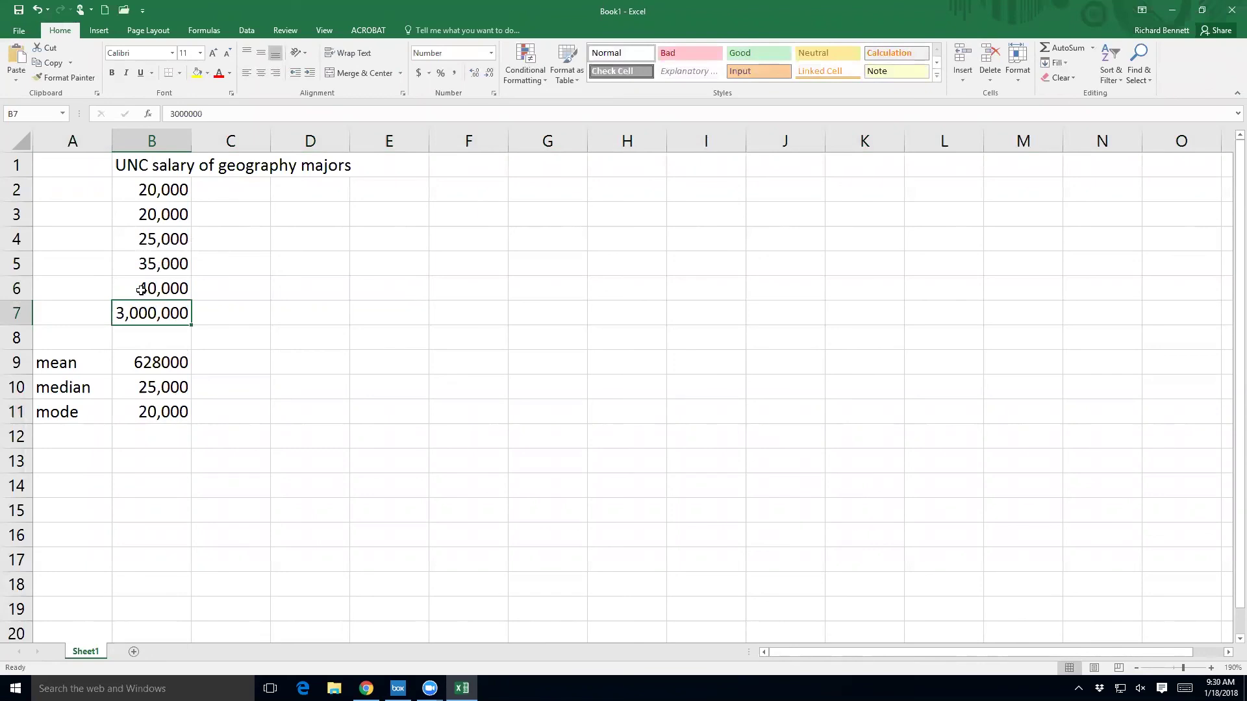
key("Down")
key("Down")
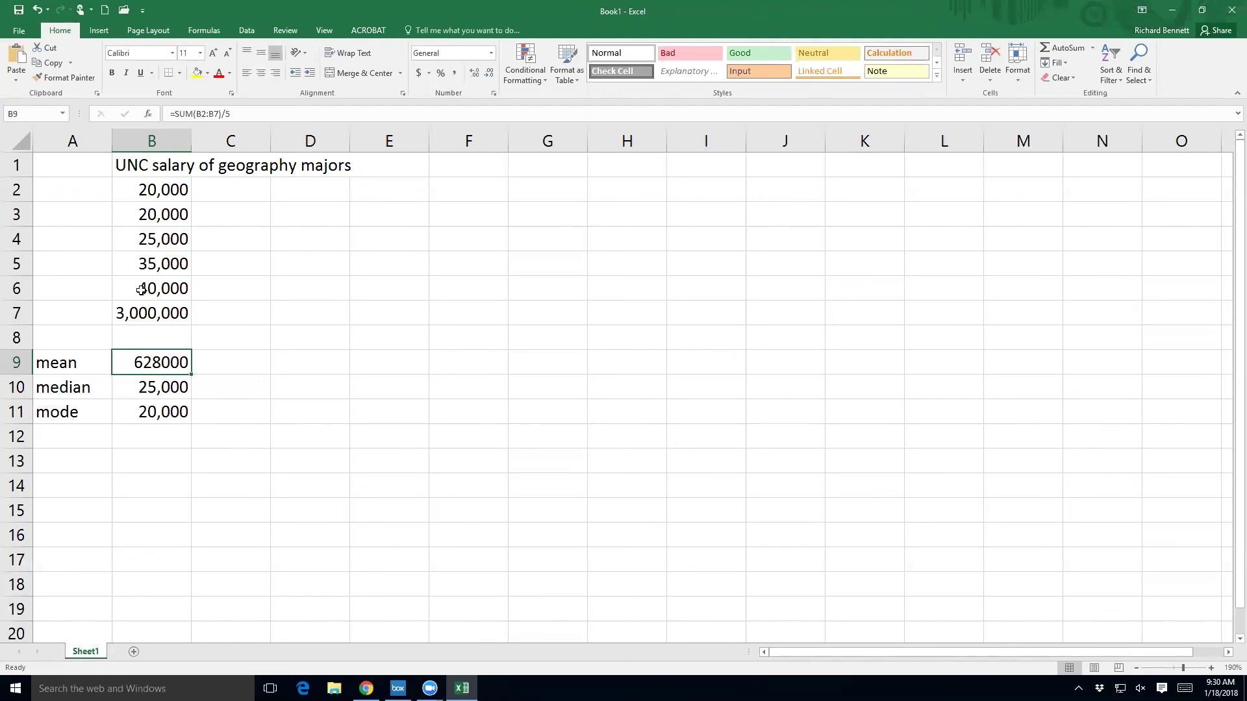
Step: Replace the mean formula in B9 with an AVERAGE of the salaries in B2:B7
type("=average")
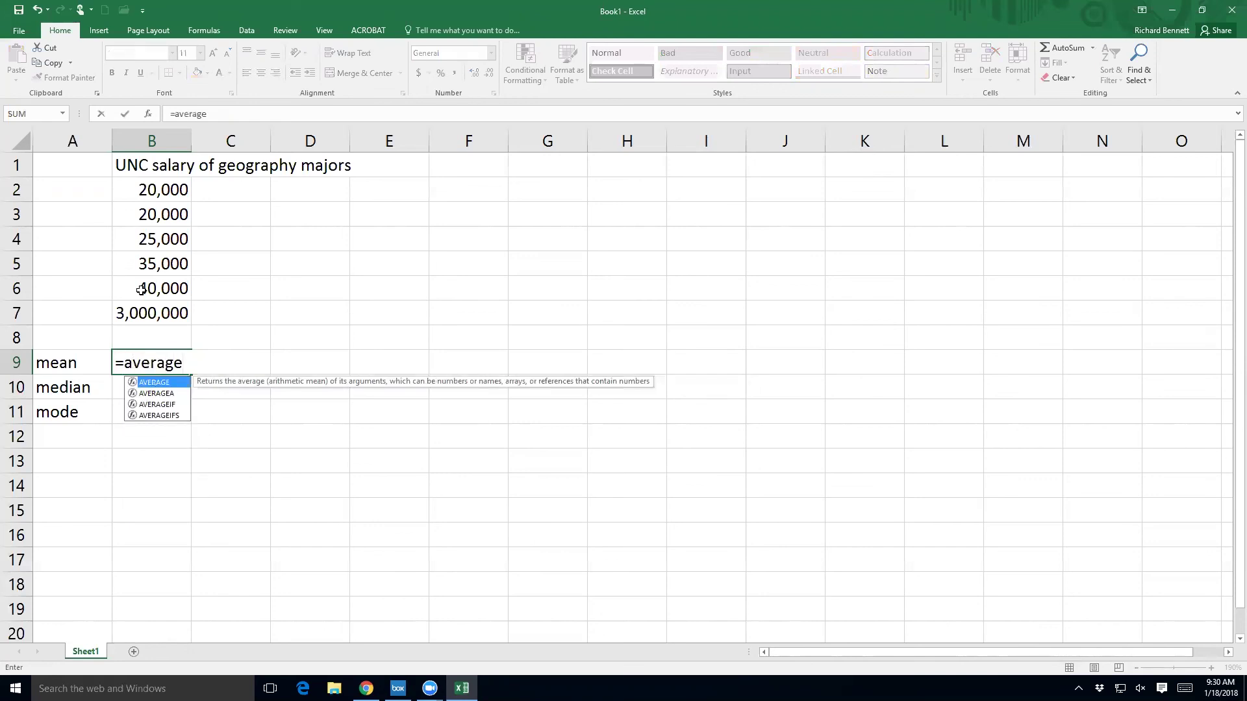
type("(")
left_click_drag(151, 313, 151, 189)
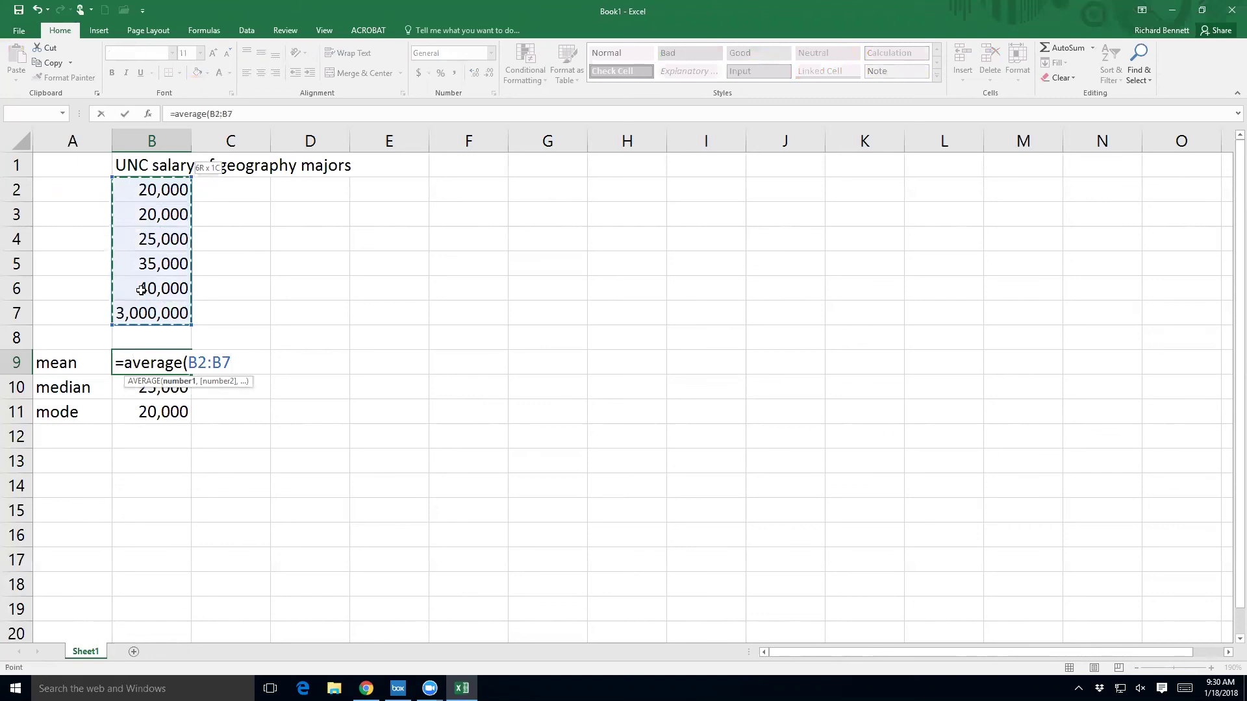
key("Return")
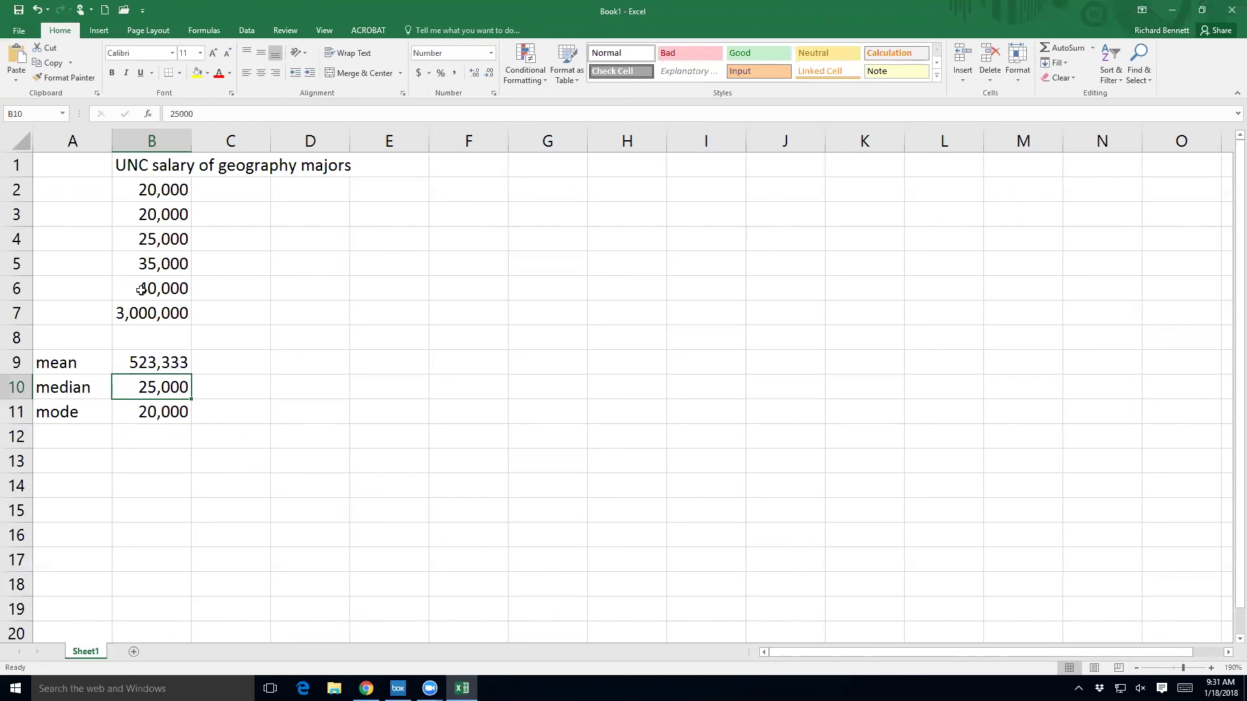
Step: Find the two middle salaries in B4:B5 and enter their midpoint, 30,000, as the median in B10
left_click(150, 199)
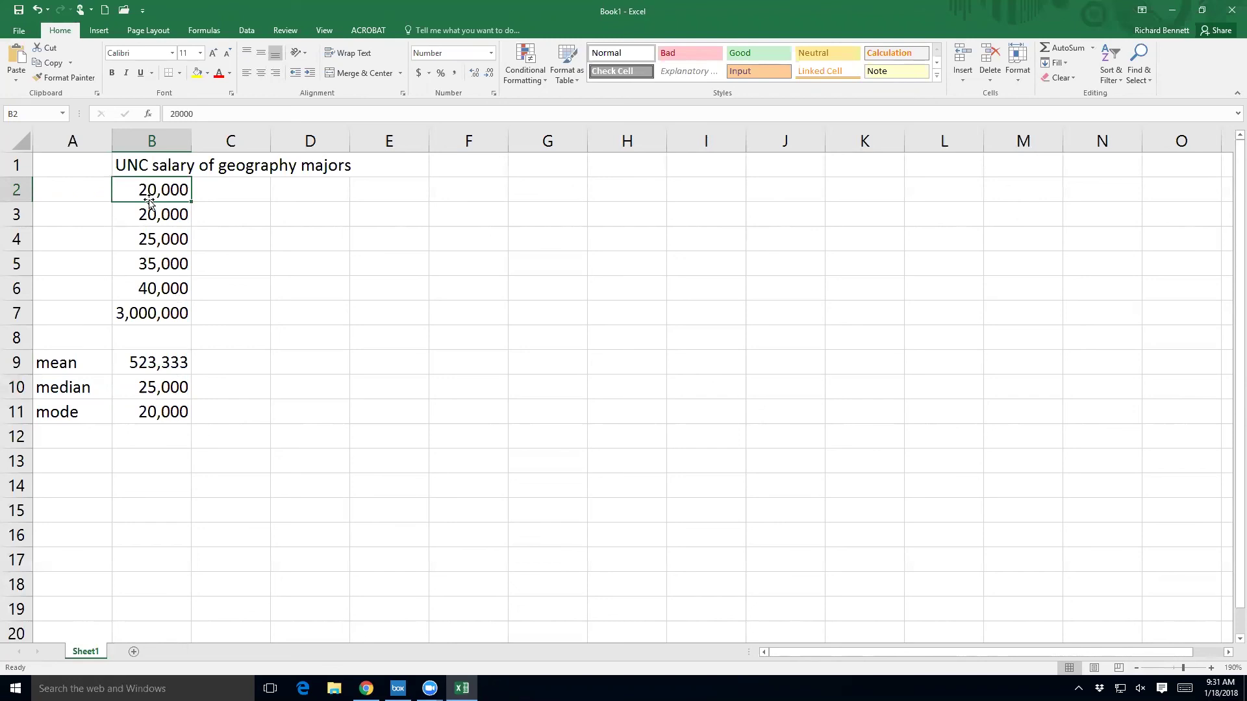
key("Down")
key("Down")
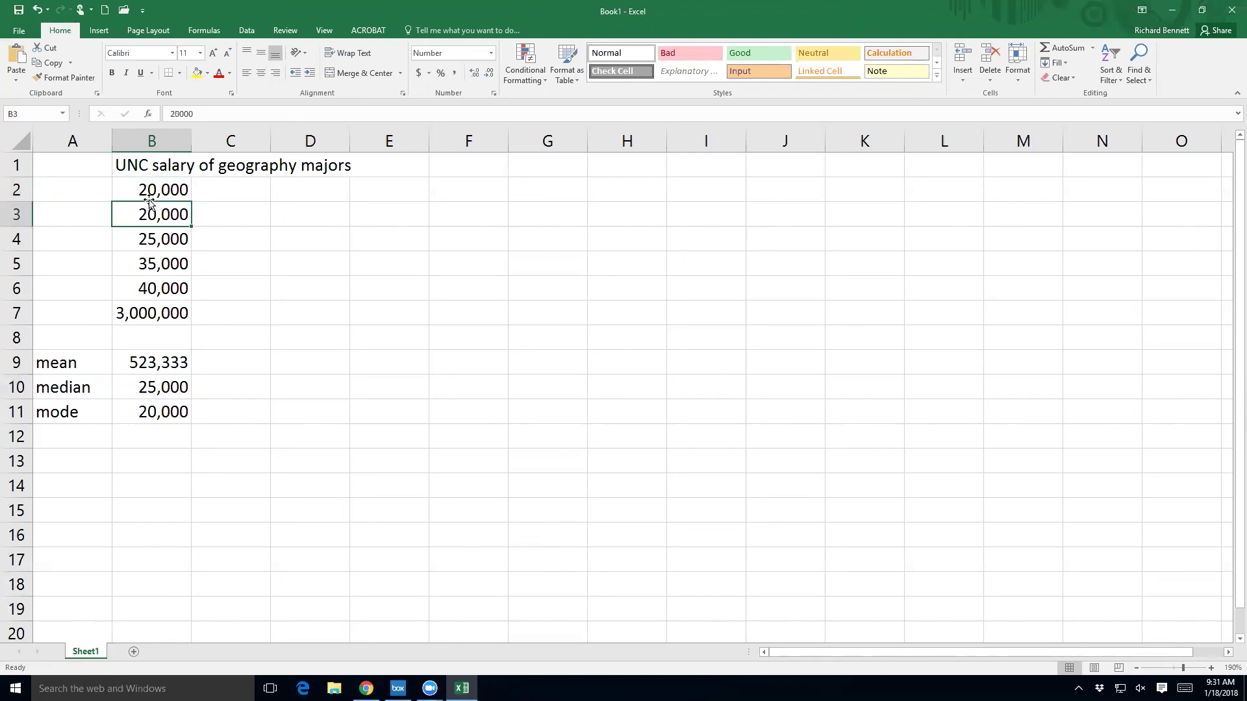
key("shift+Down")
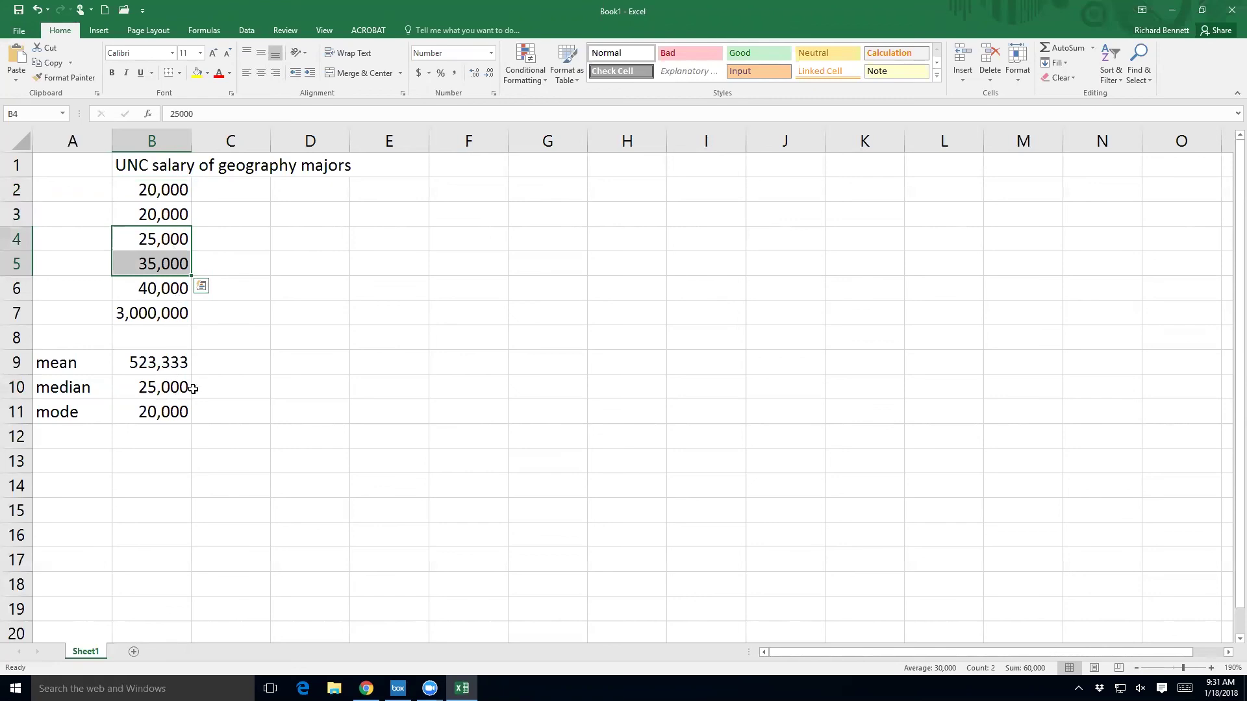
left_click(174, 389)
type("30,000")
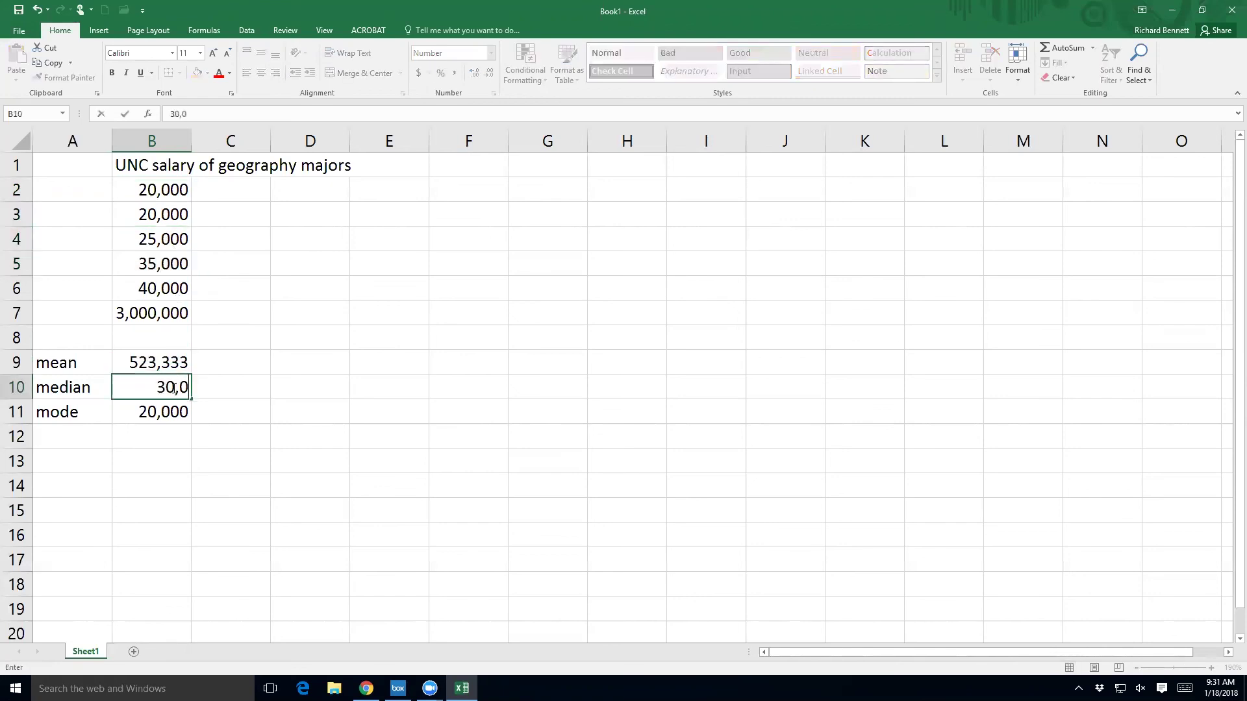
key("Return")
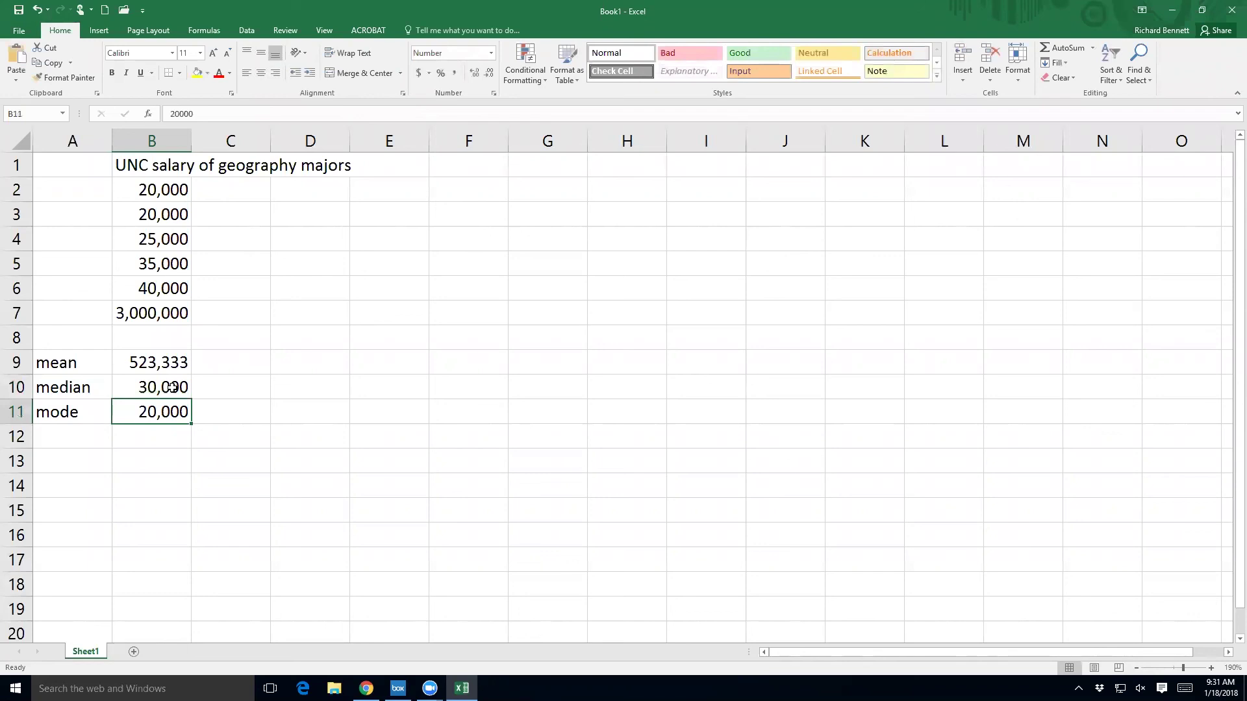
Step: Insert a new row above the 3,000,000 salary and enter 40,000 in its column B cell
right_click(20, 312)
left_click(80, 400)
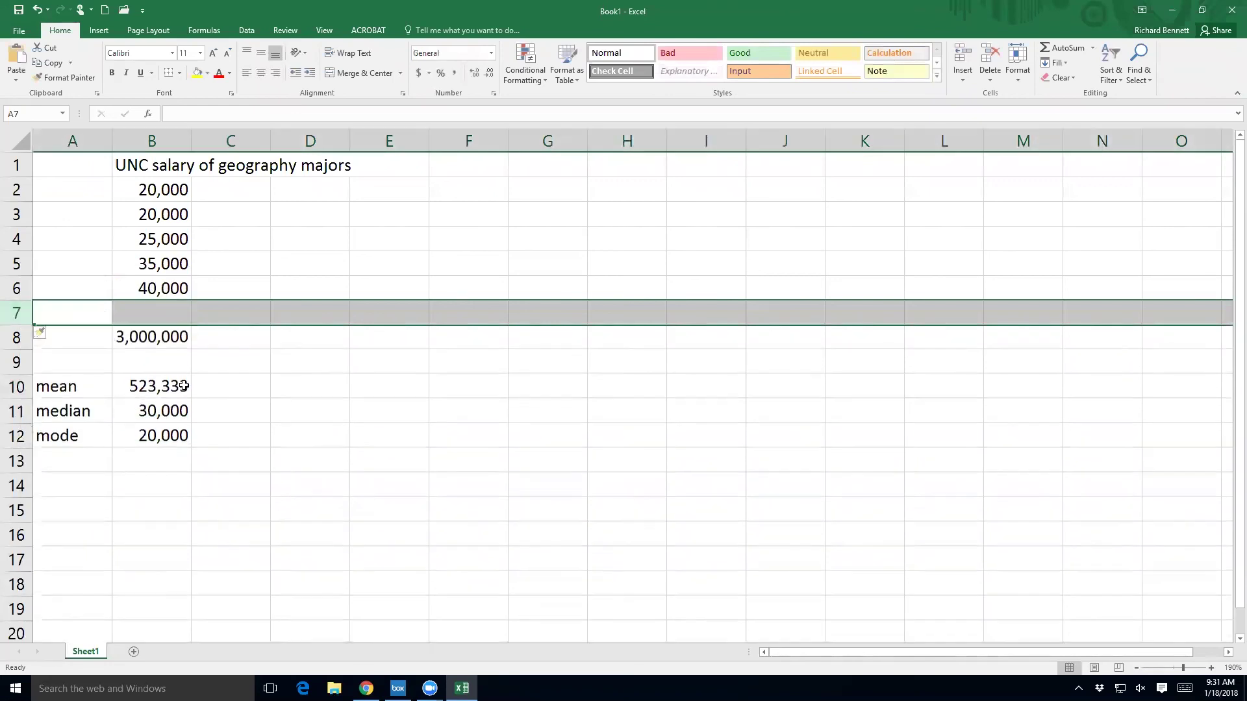
left_click(163, 319)
type("40,000")
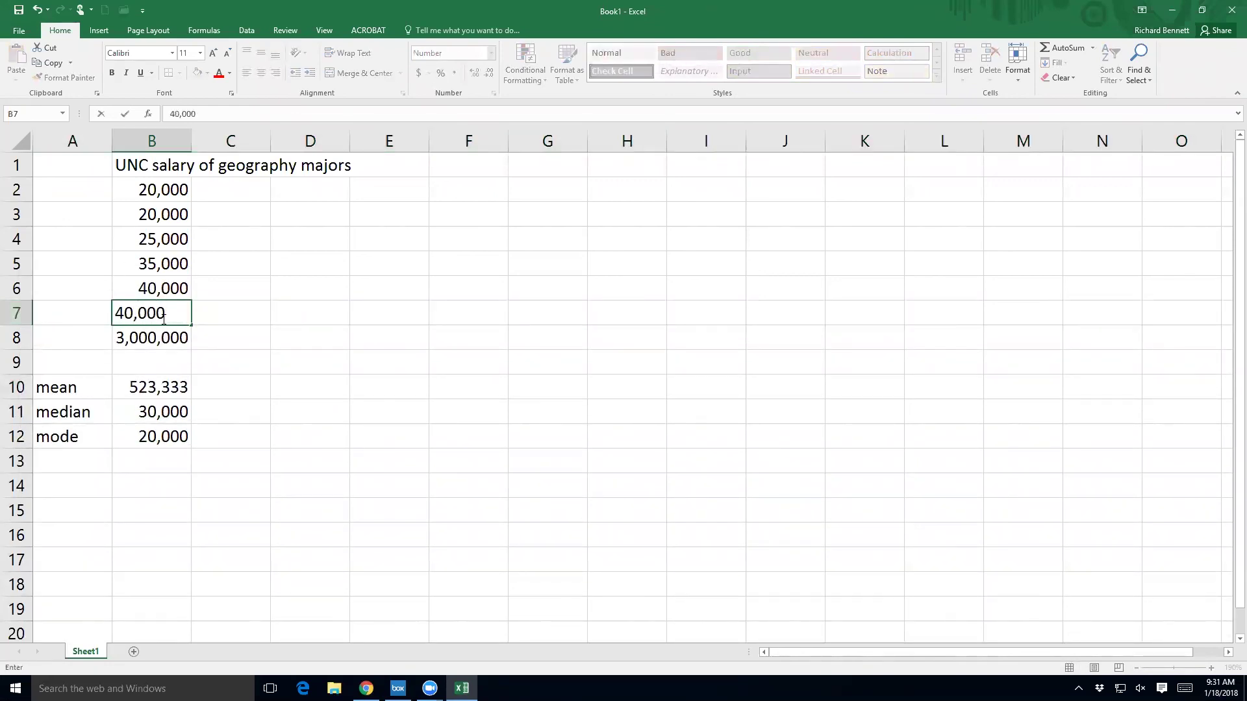
key("Return")
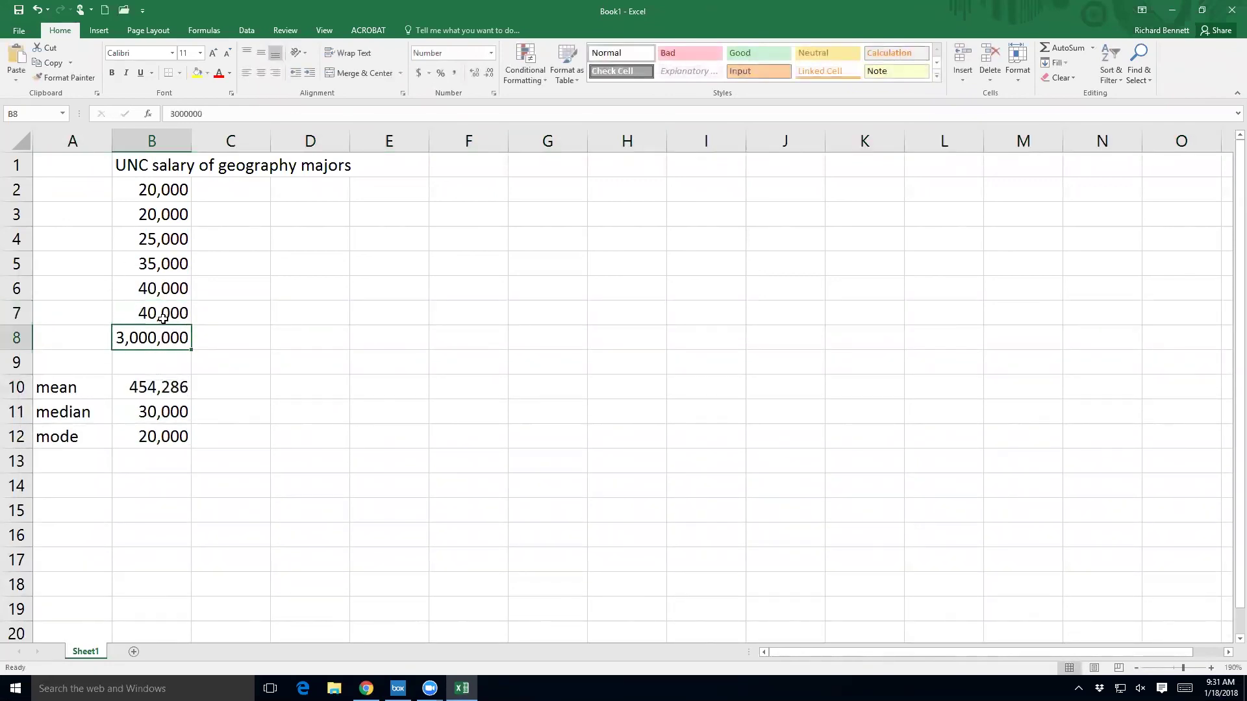
Step: Record 40,000 as a second mode in B13, directly beneath the existing mode value
left_click(166, 392)
left_click(170, 411)
left_click(172, 432)
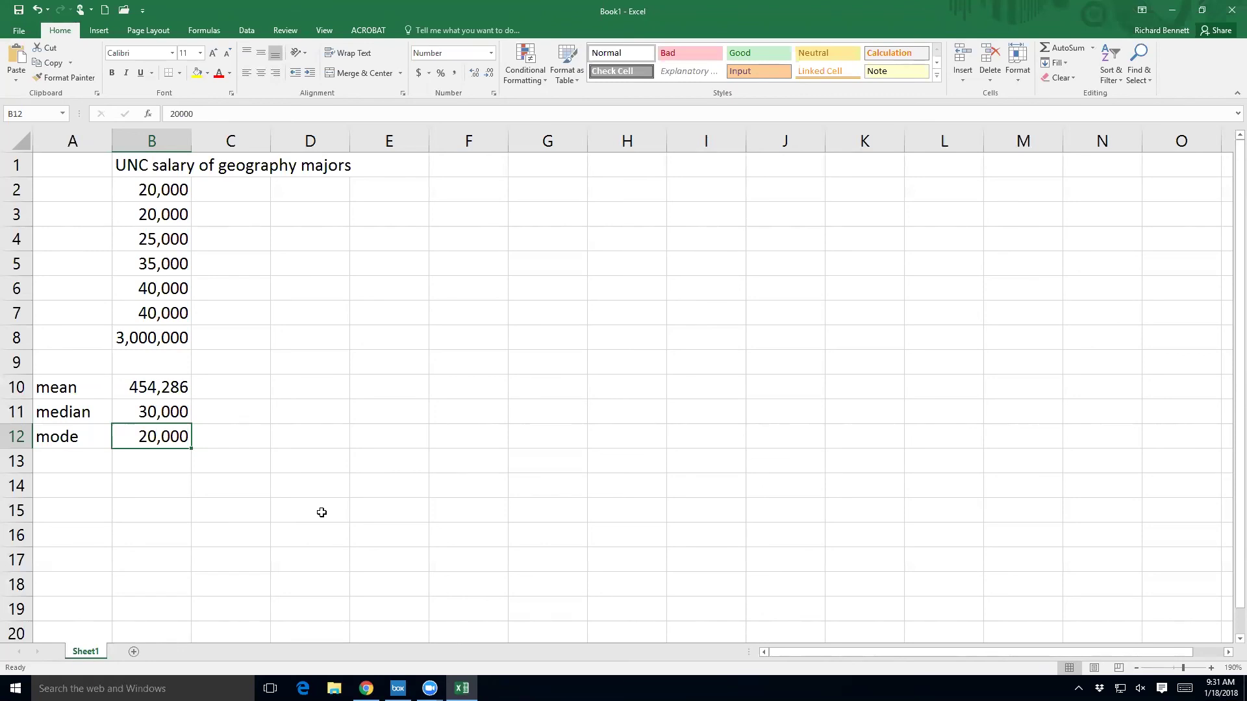
key("Down")
type("40")
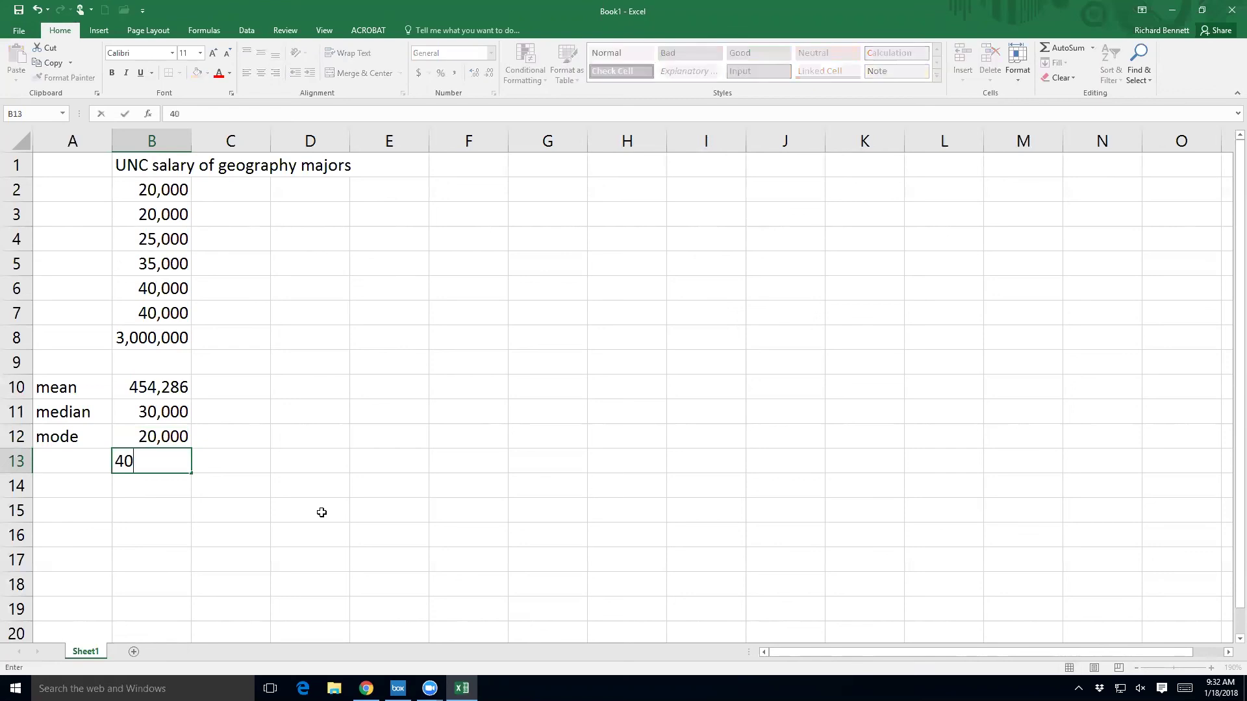
type(",000")
key("Return")
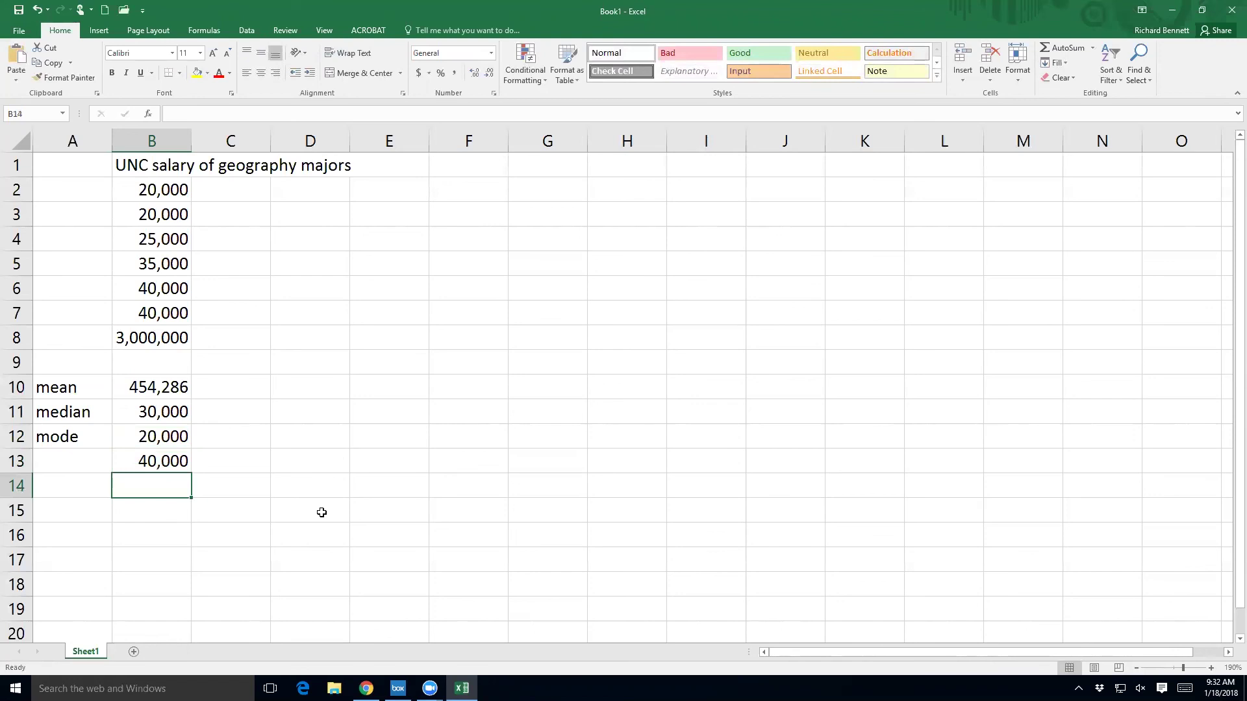
Step: Clear the repeated 40,000 salary in B7 and the repeated 20,000 salary in B3
left_click(170, 317)
key("Delete")
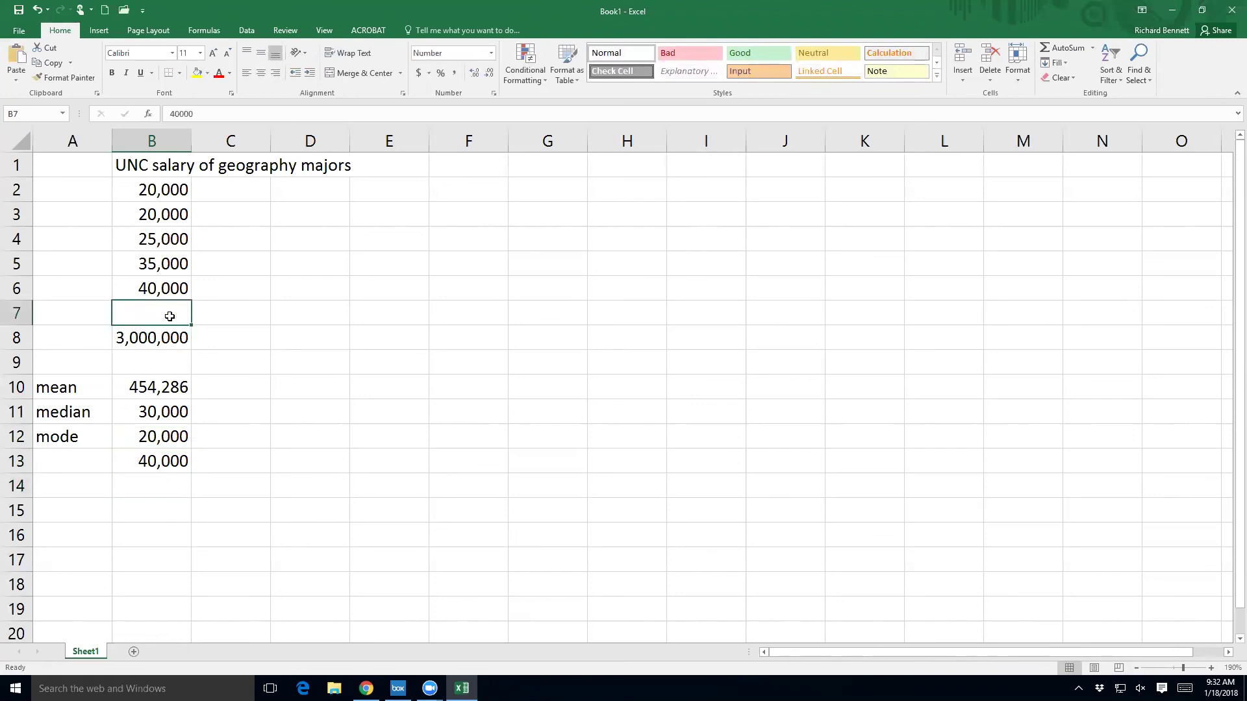
left_click(170, 214)
key("Delete")
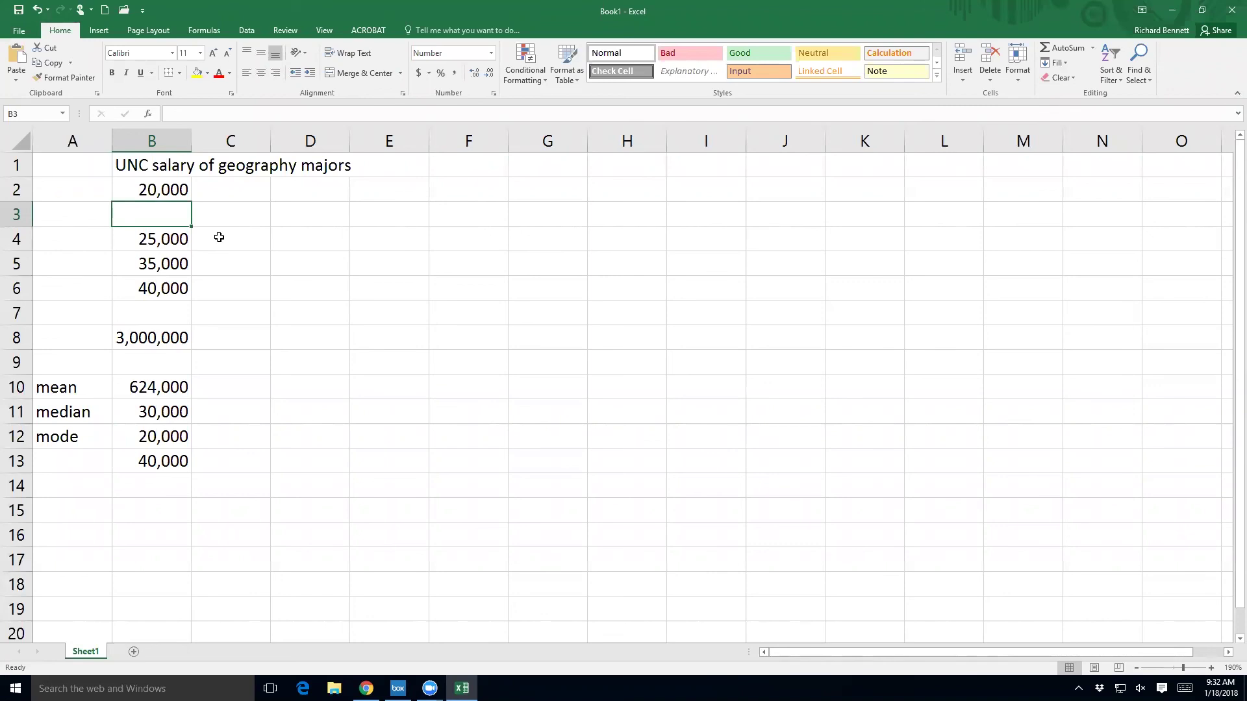
Step: Re-enter the mean formula in B10 as =average(B2:B8), including the blank cells in the range
left_click(164, 396)
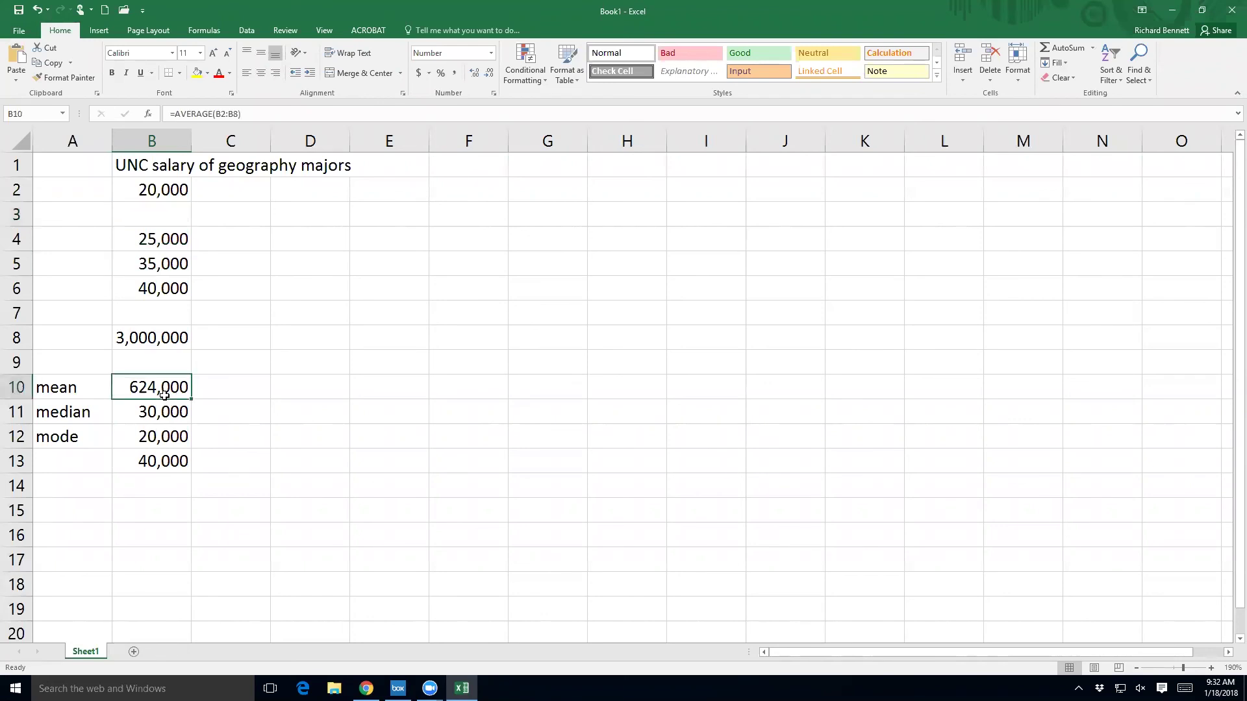
type("=average(")
key("Up")
key("Up")
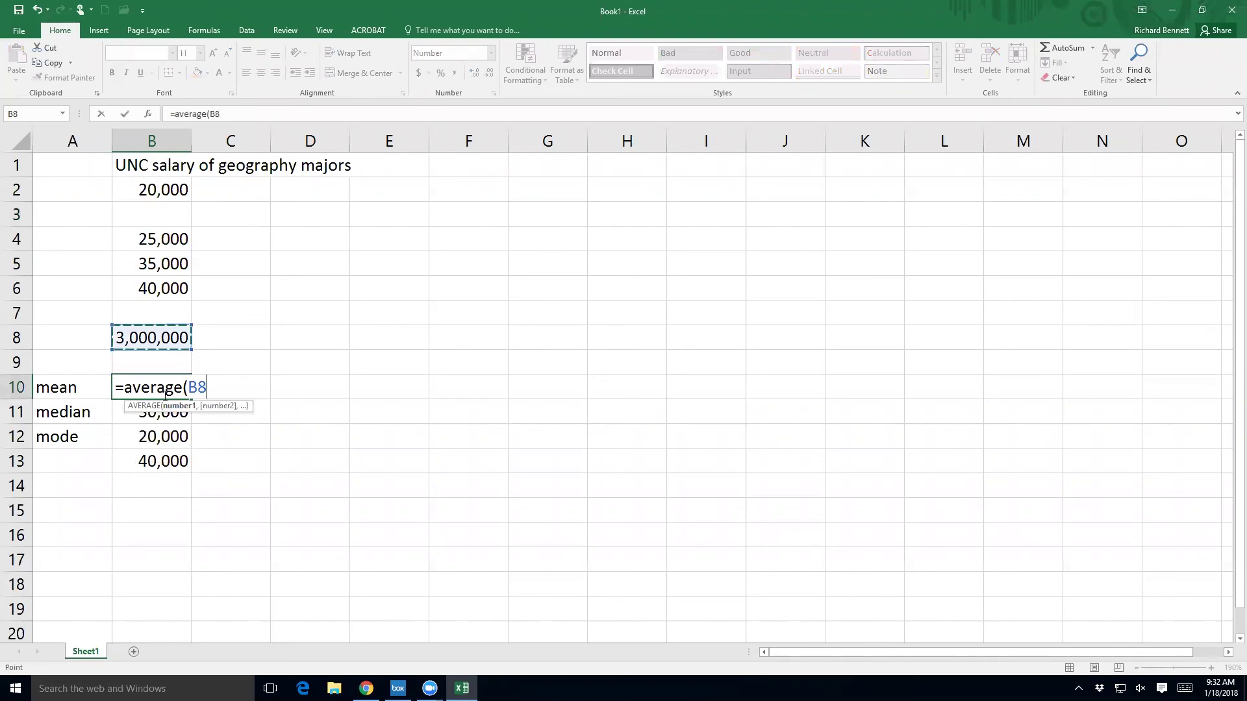
key("shift+Up")
key("shift+Up")
key("shift+Up")
key("shift+Up")
key("shift+Up")
key("shift+Up")
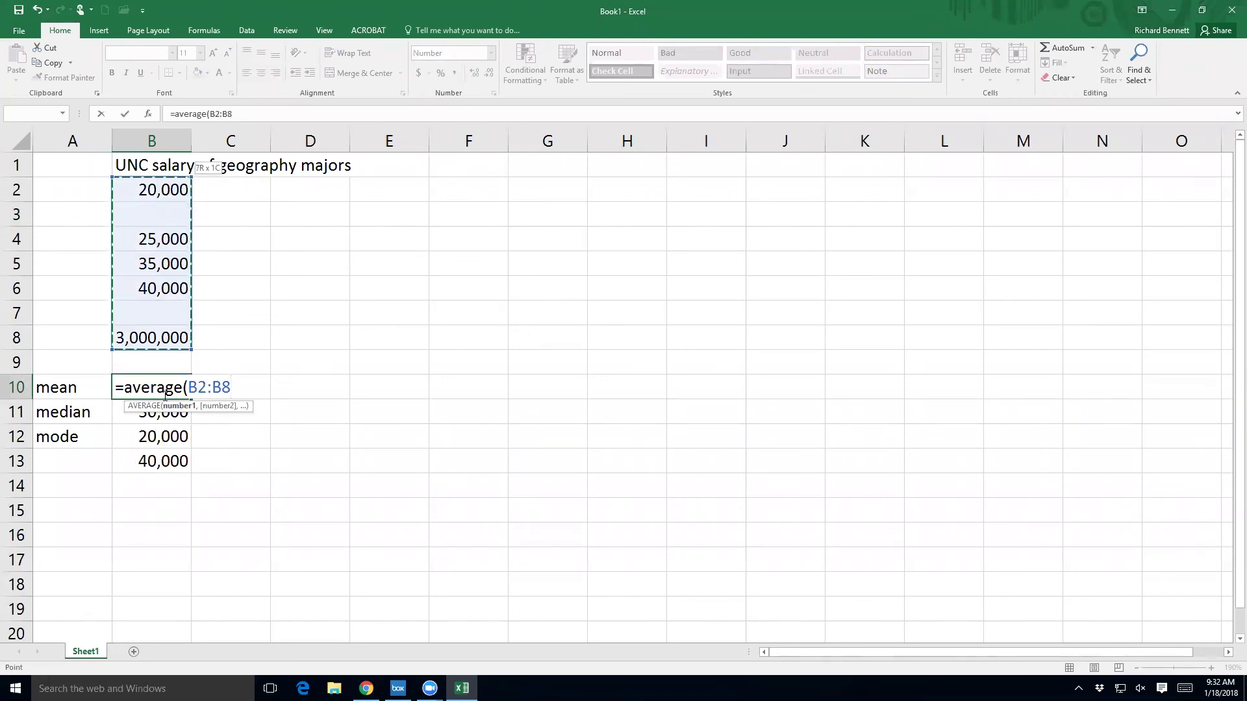
type(")")
key("Return")
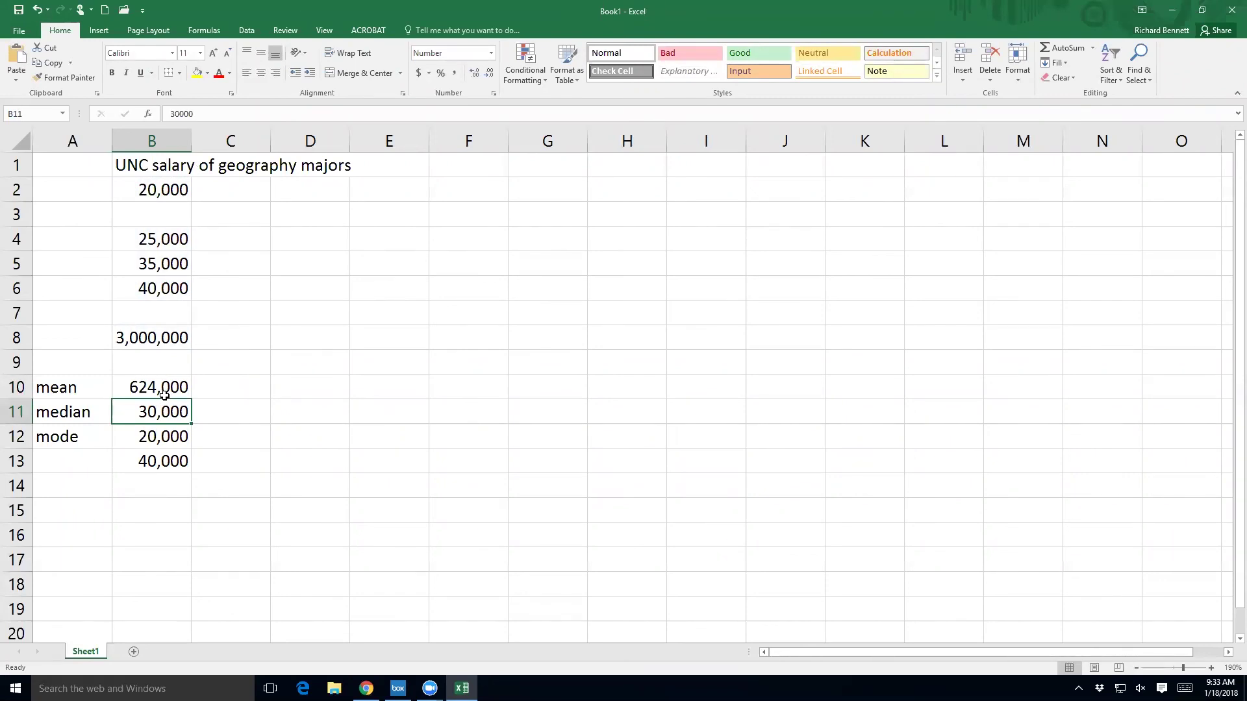
Step: Replace the median value in B11 with a MEDIAN formula over the salaries in B2:B8
type("=m")
key("BackSpace")
type("median")
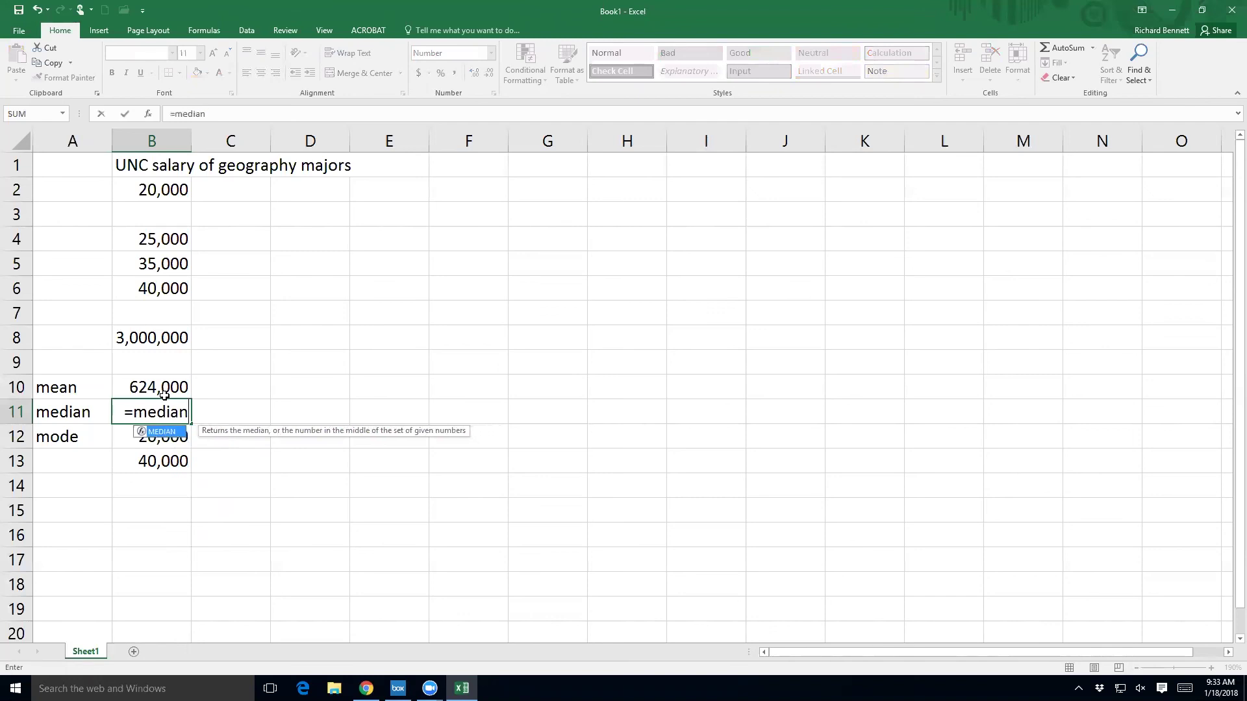
type("(")
key("Up")
key("Up")
key("Up")
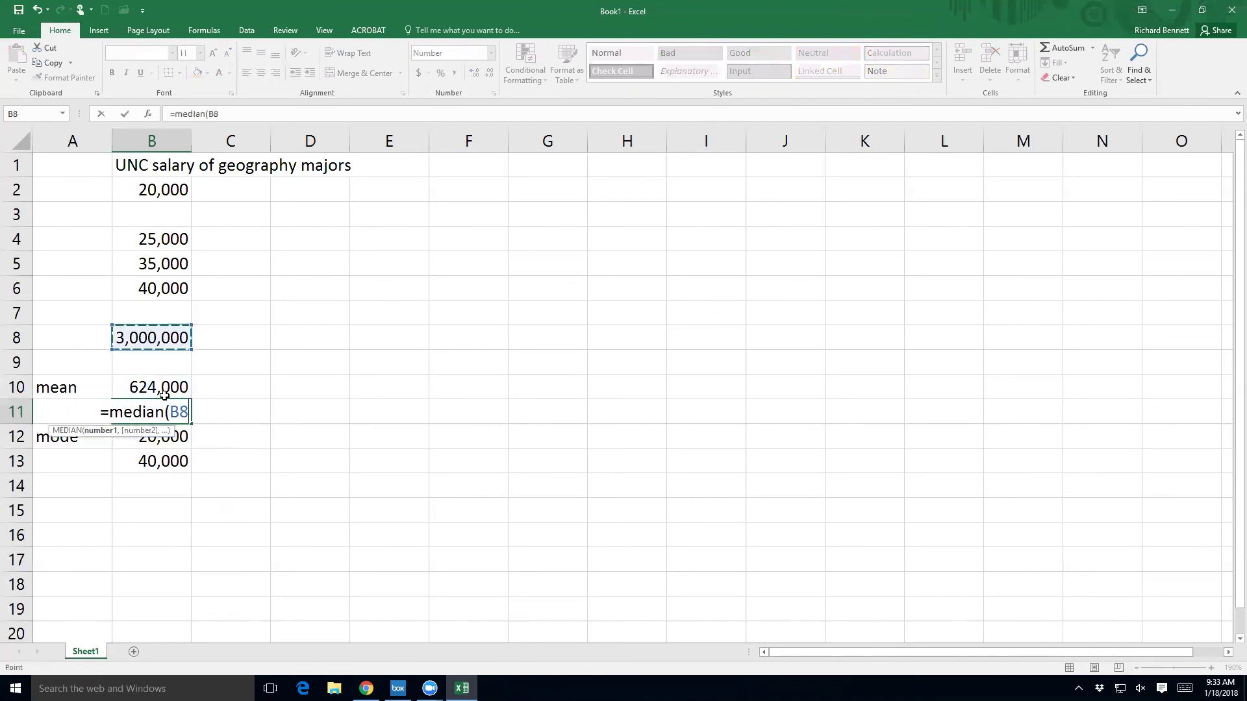
key("shift+Up")
key("shift+Up")
key("shift+Up")
key("shift+Up")
key("shift+Up")
key("shift+Up")
key("shift+Up")
key("shift+Down")
key("Return")
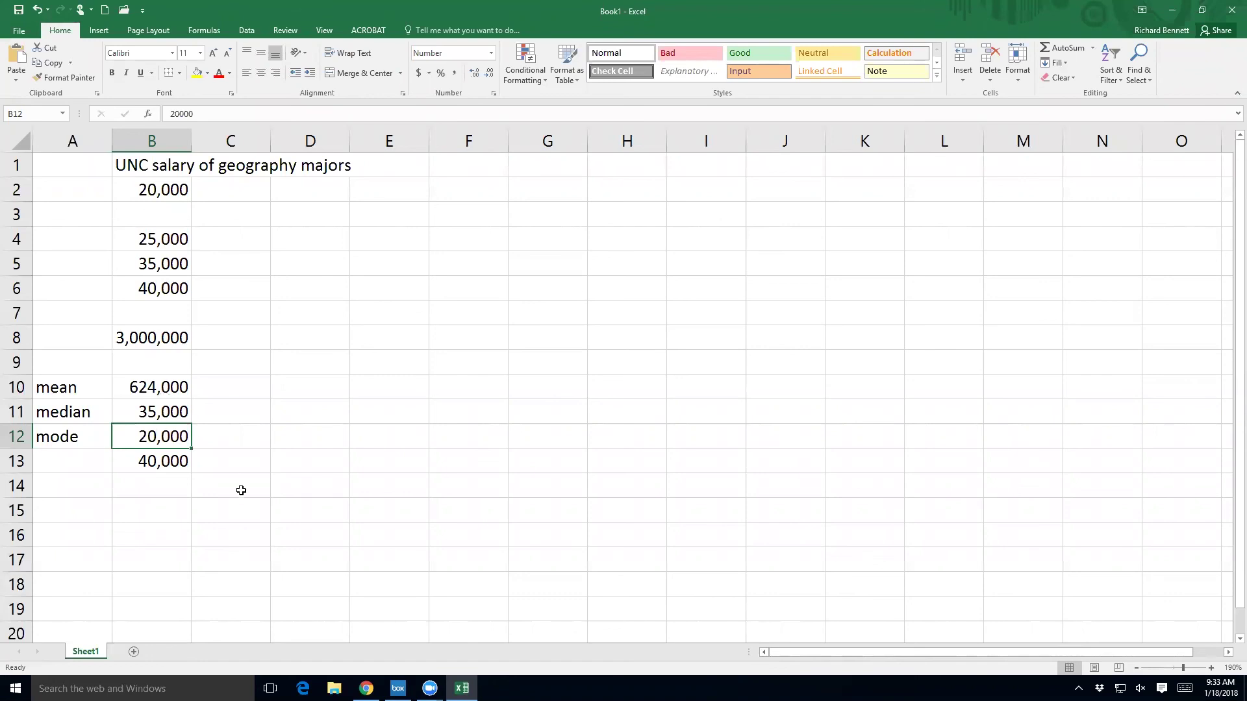
Step: Add a new worksheet to the workbook and name it "stdev"
left_click(134, 652)
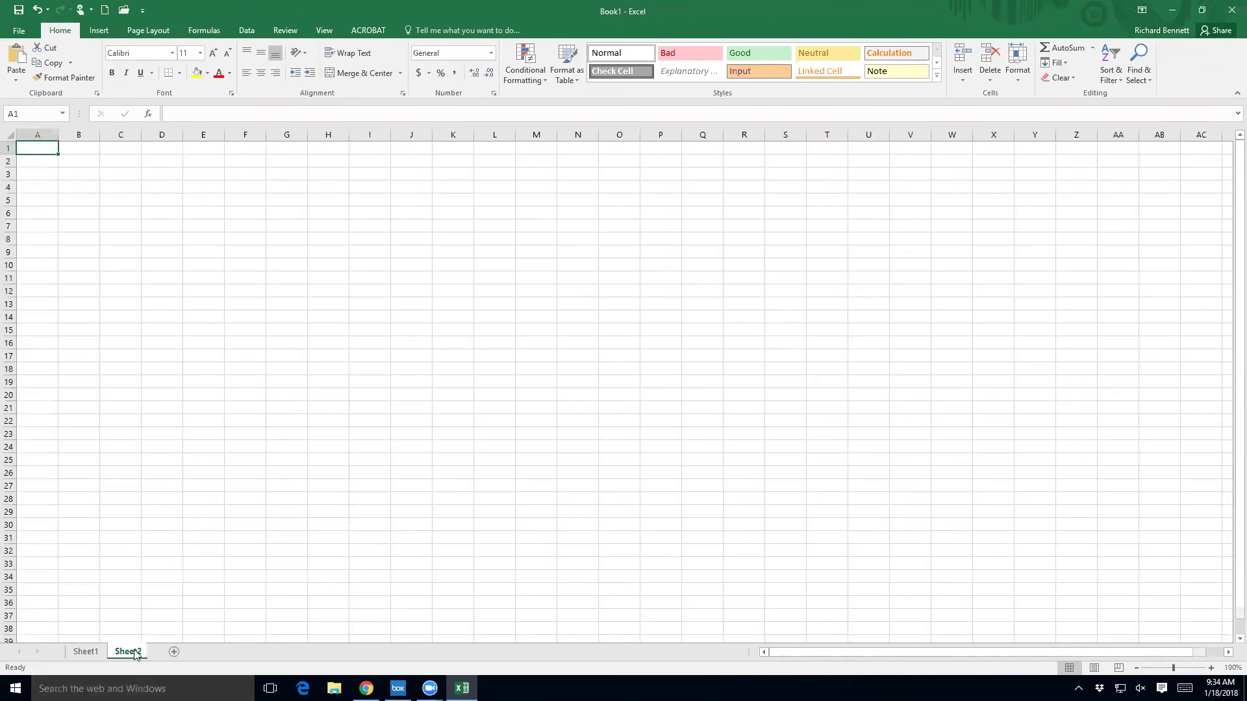
double_click(134, 651)
type("stdev")
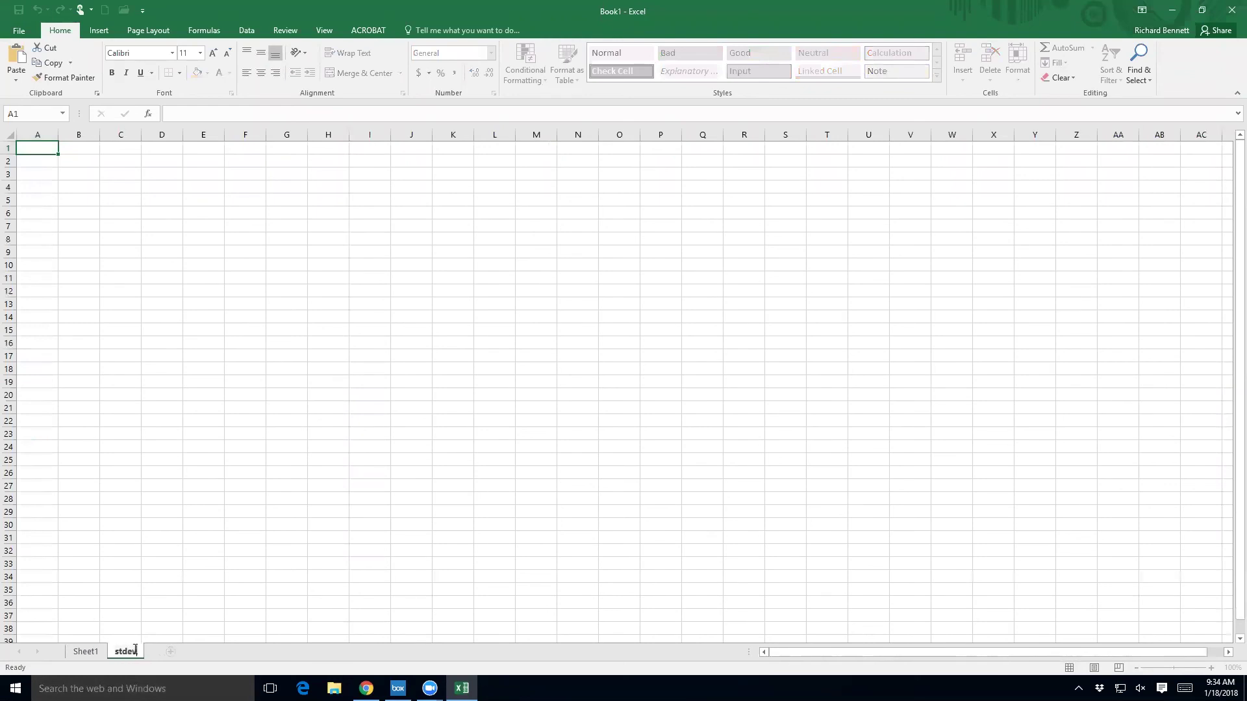
key("Return")
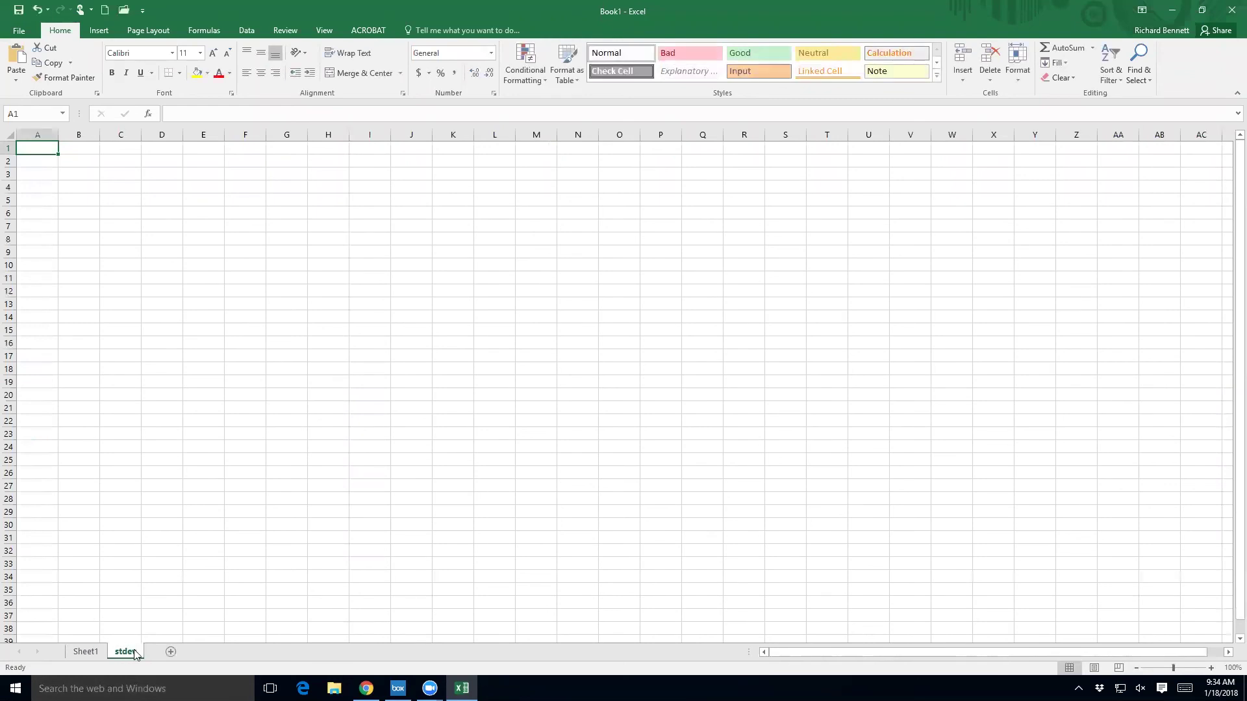
Step: Enter the column headings "farm a" in A1 and "farm b" in B1 of the stdev sheet
left_click(1211, 668)
left_click(1213, 669)
left_click(1213, 669)
left_click(1214, 669)
left_click(1214, 669)
left_click(1213, 669)
left_click(1213, 669)
left_click(1213, 669)
left_click(1214, 669)
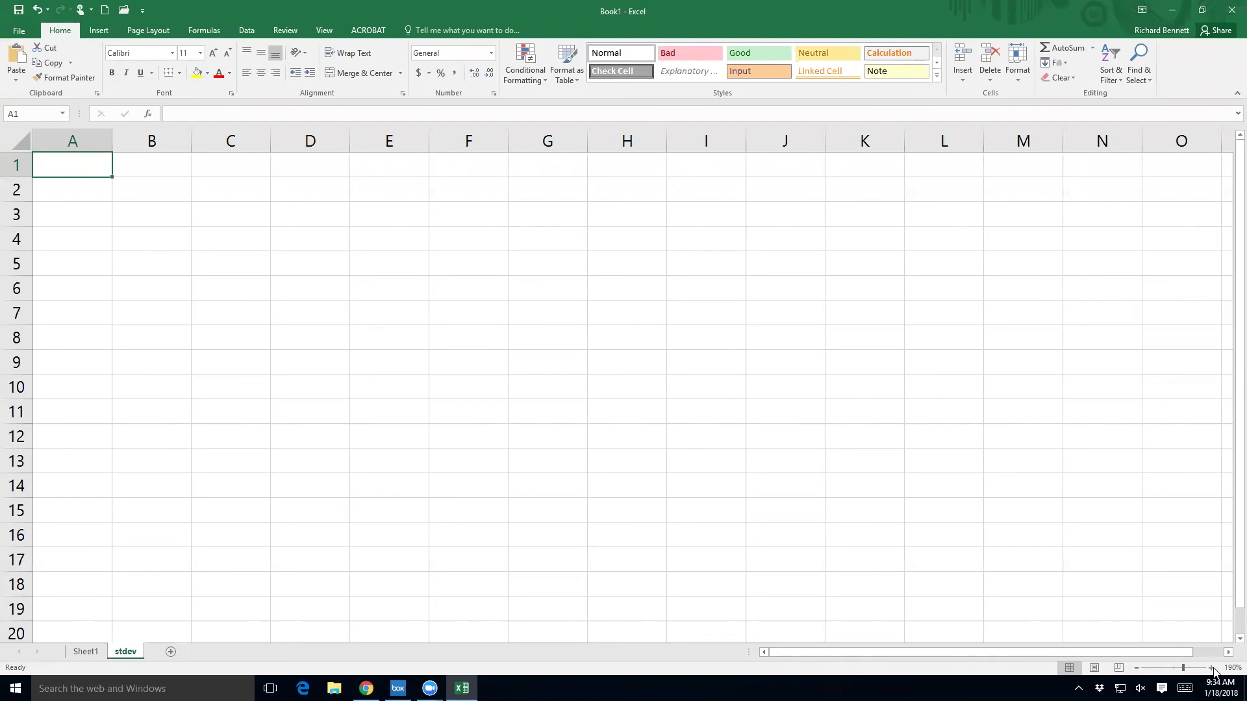
type("farm a")
key("Tab")
type("farm b")
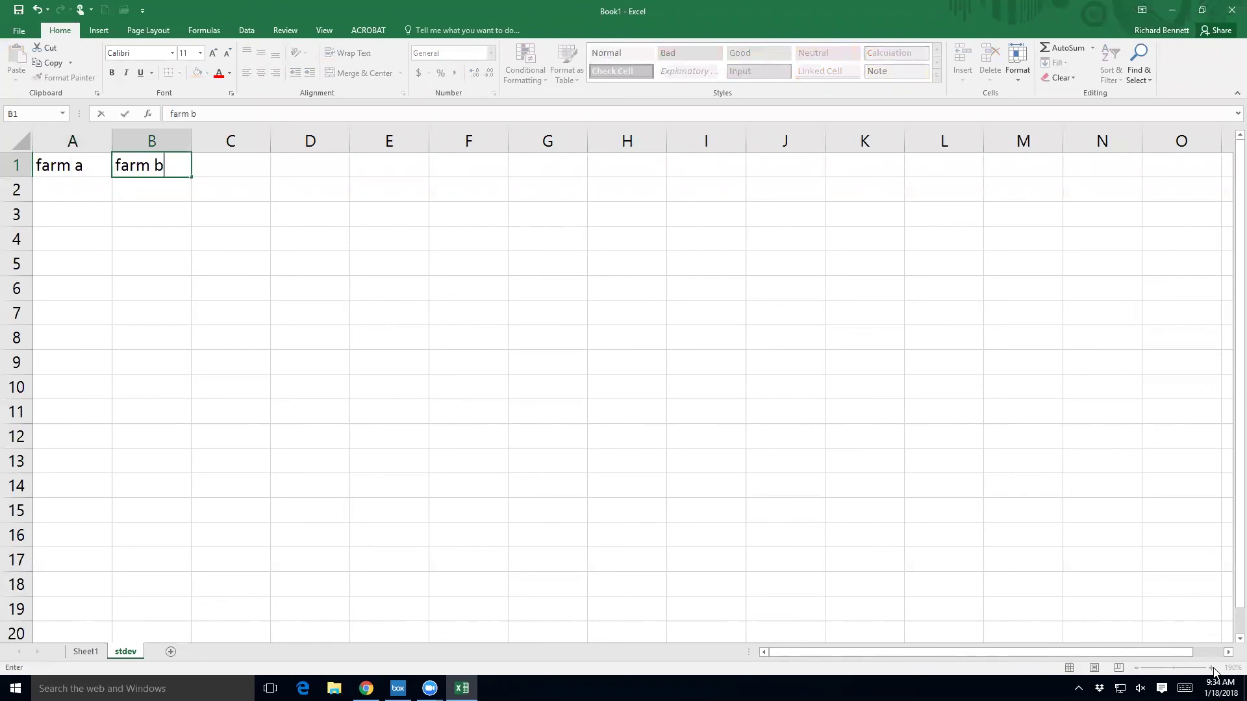
key("Return")
key("Left")
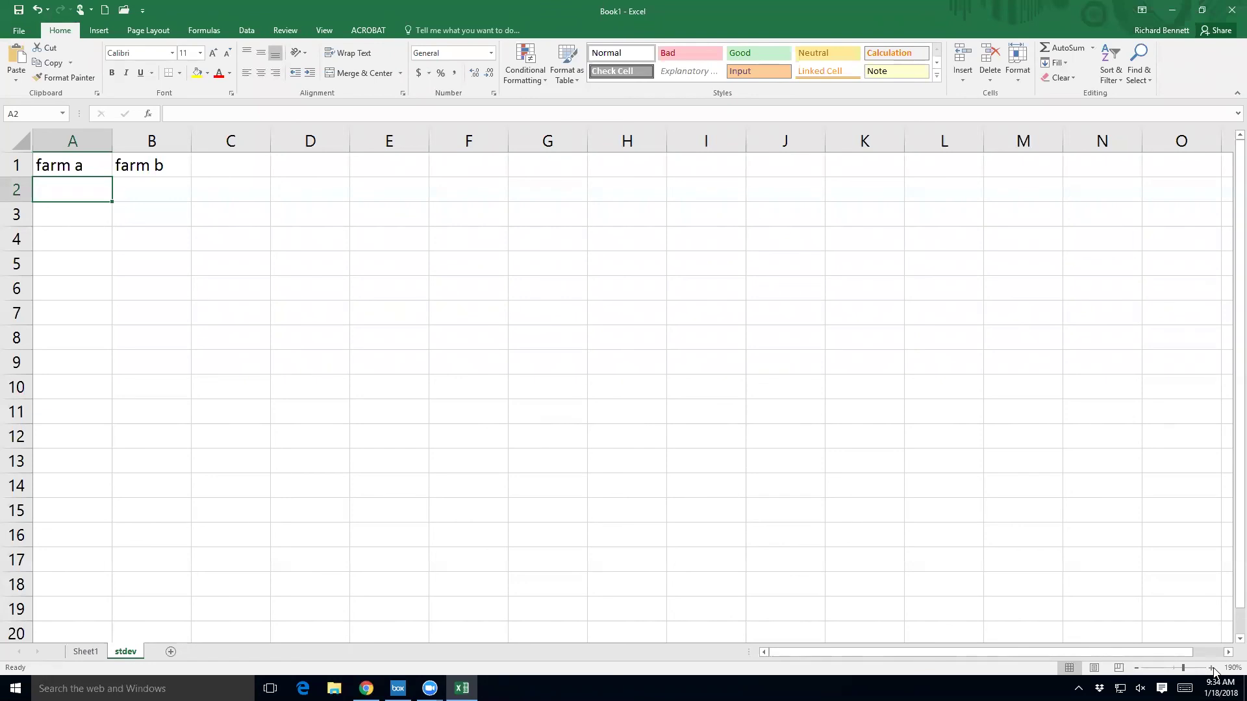
Step: Enter 4 and 6 beneath "farm a" in A2:A3, and 1 and 9 beneath "farm b" in B2:B3
type("4")
key("Return")
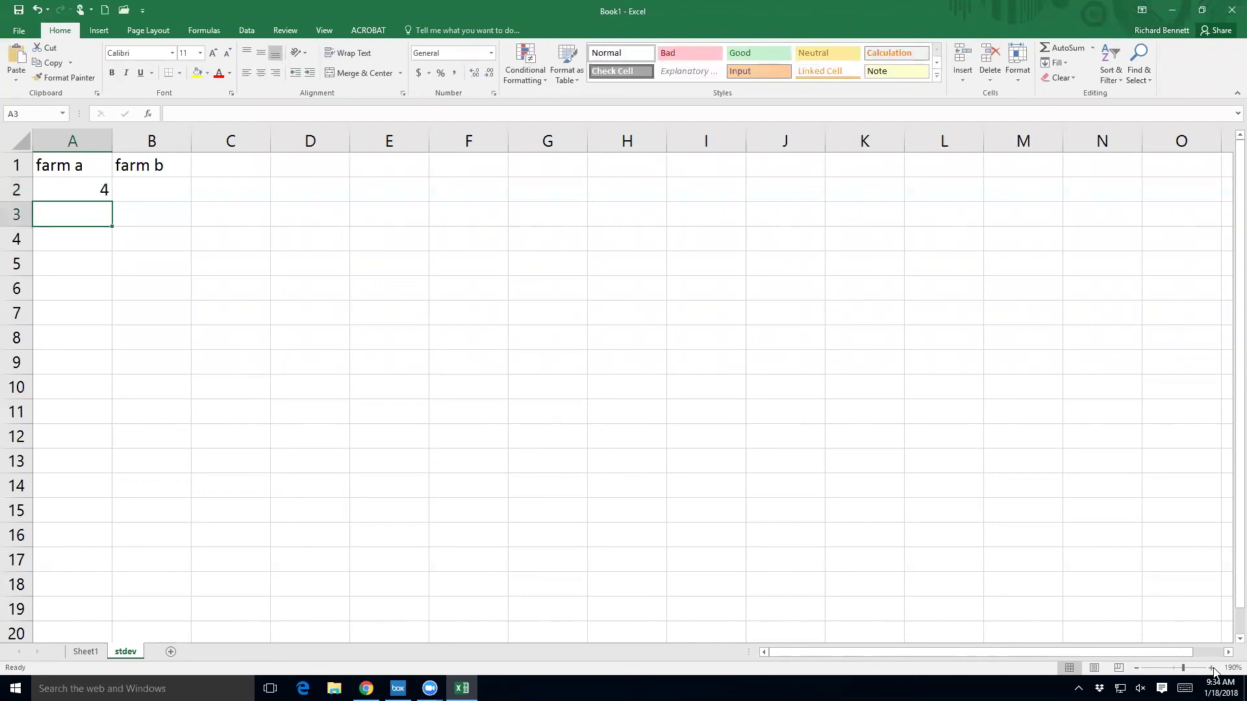
type("6")
key("Return")
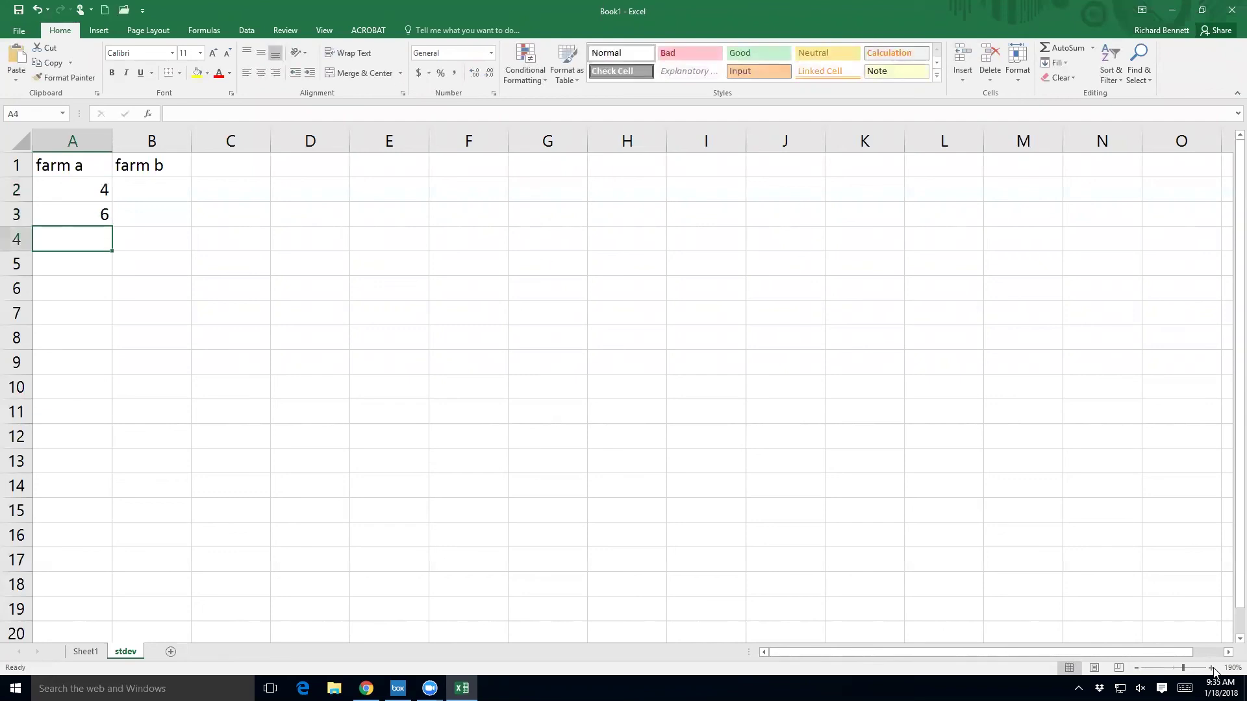
key("Up")
key("Up")
key("Right")
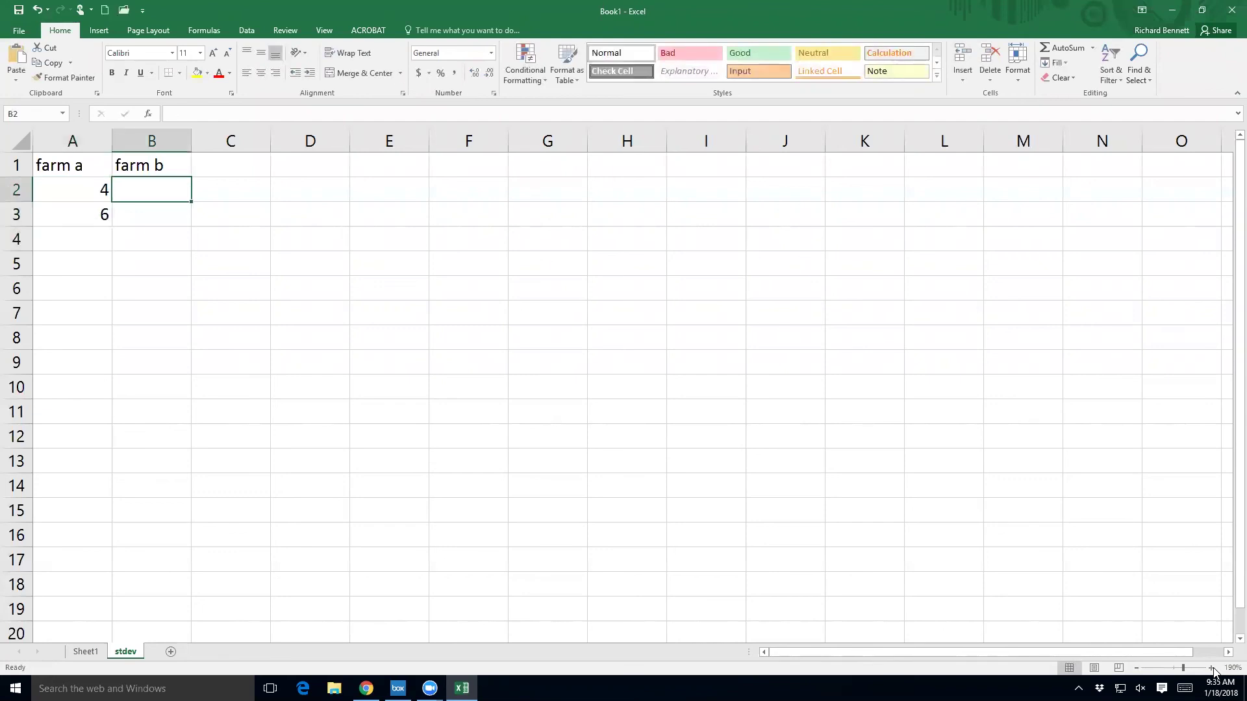
type("1")
key("Return")
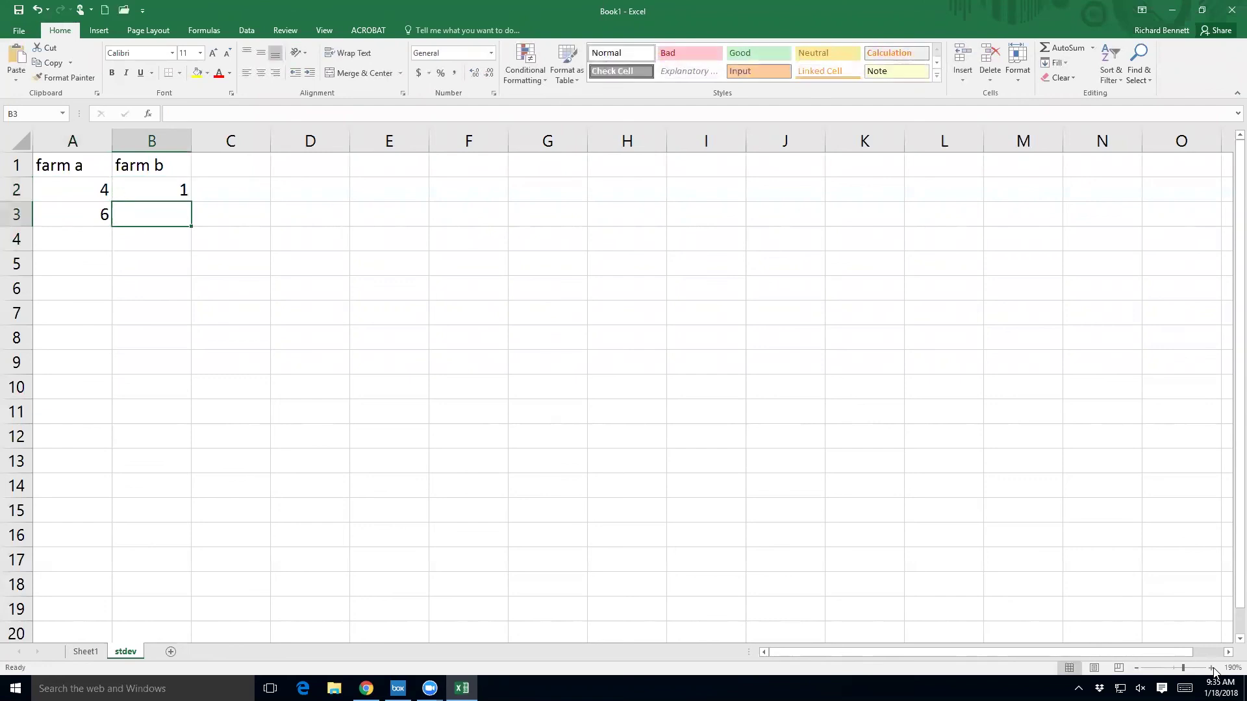
type("9")
key("Return")
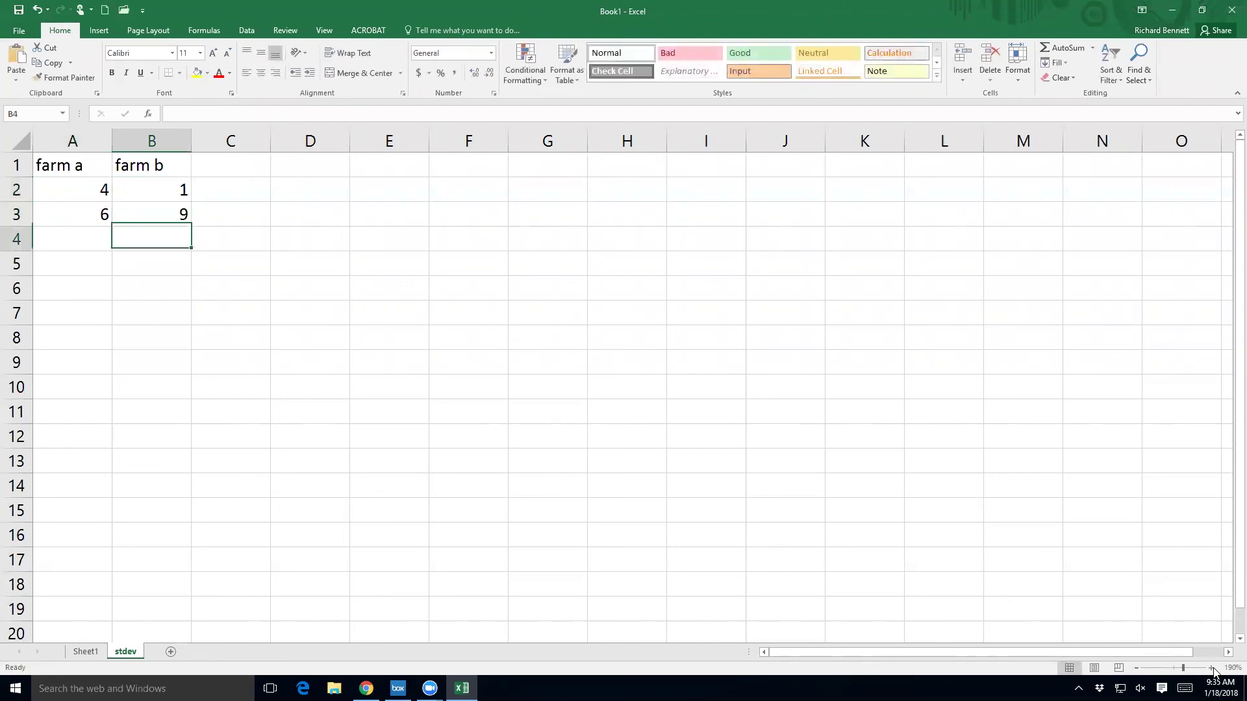
key("Down")
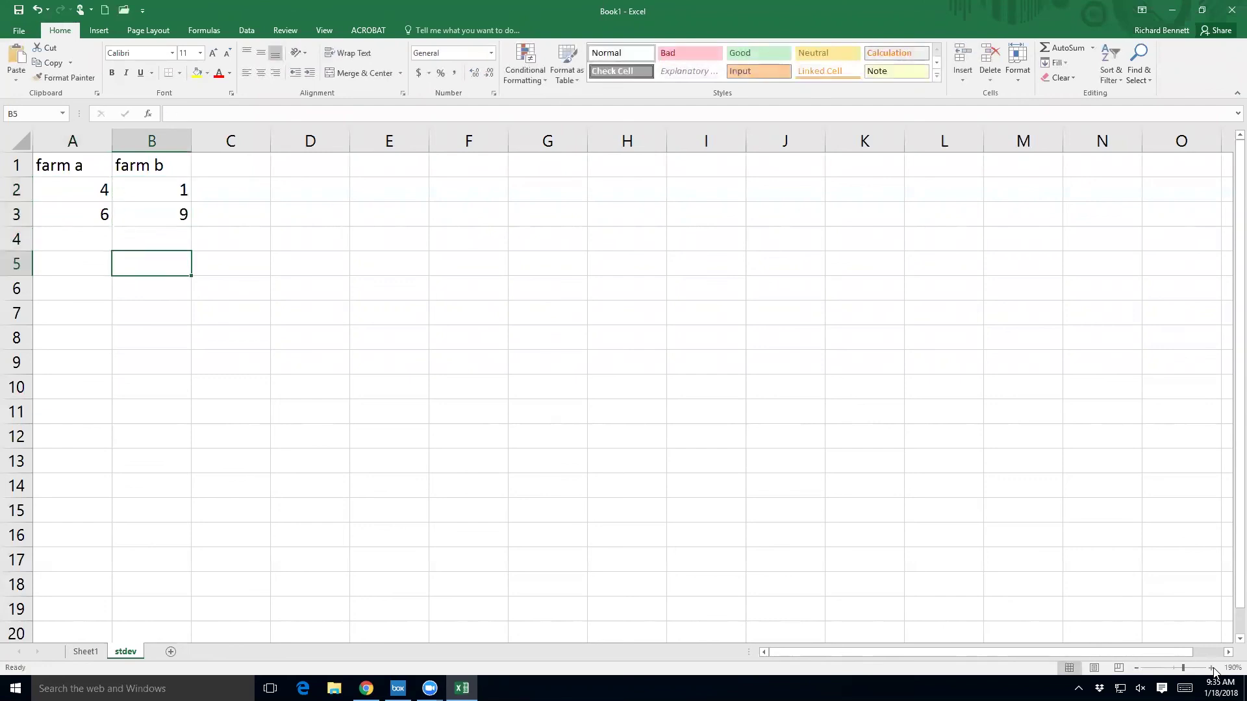
Step: Enter the row label "mean" in C5 of the stdev sheet
key("Right")
type("a")
key("BackSpace")
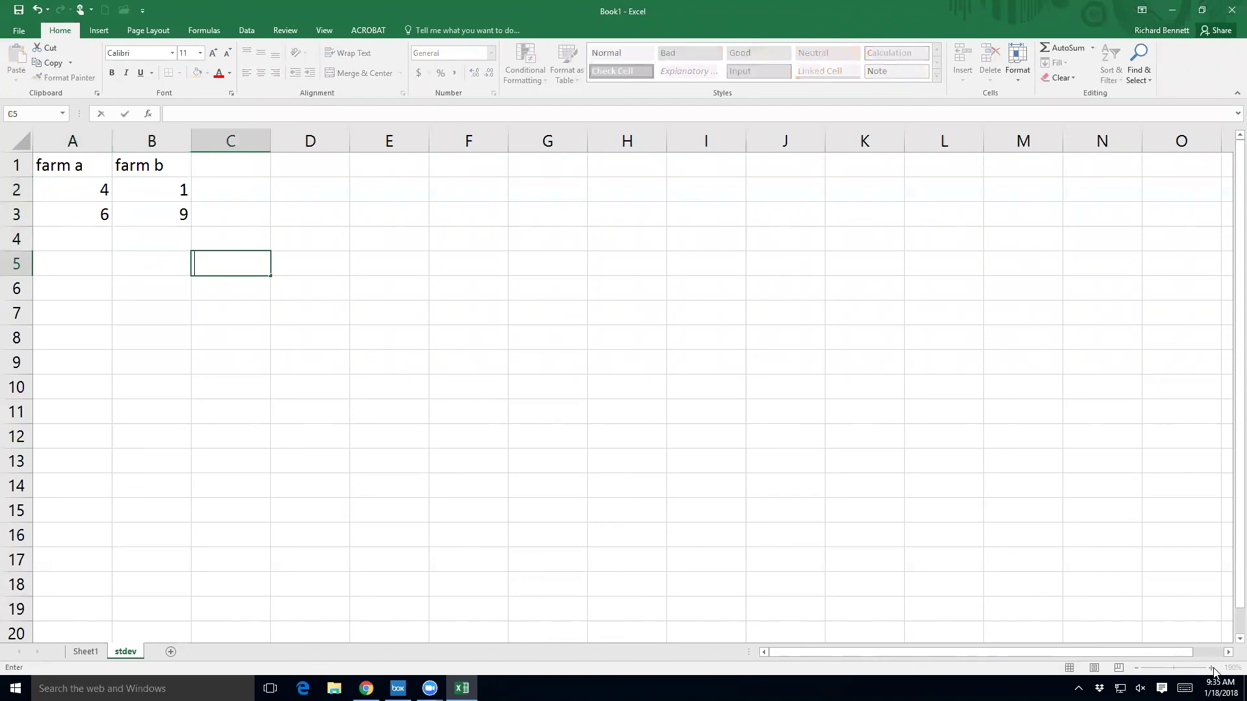
type("mean")
key("Return")
Step: Enter 5 as the mean of both farms in A5 and B5
key("Up")
key("Left")
key("Left")
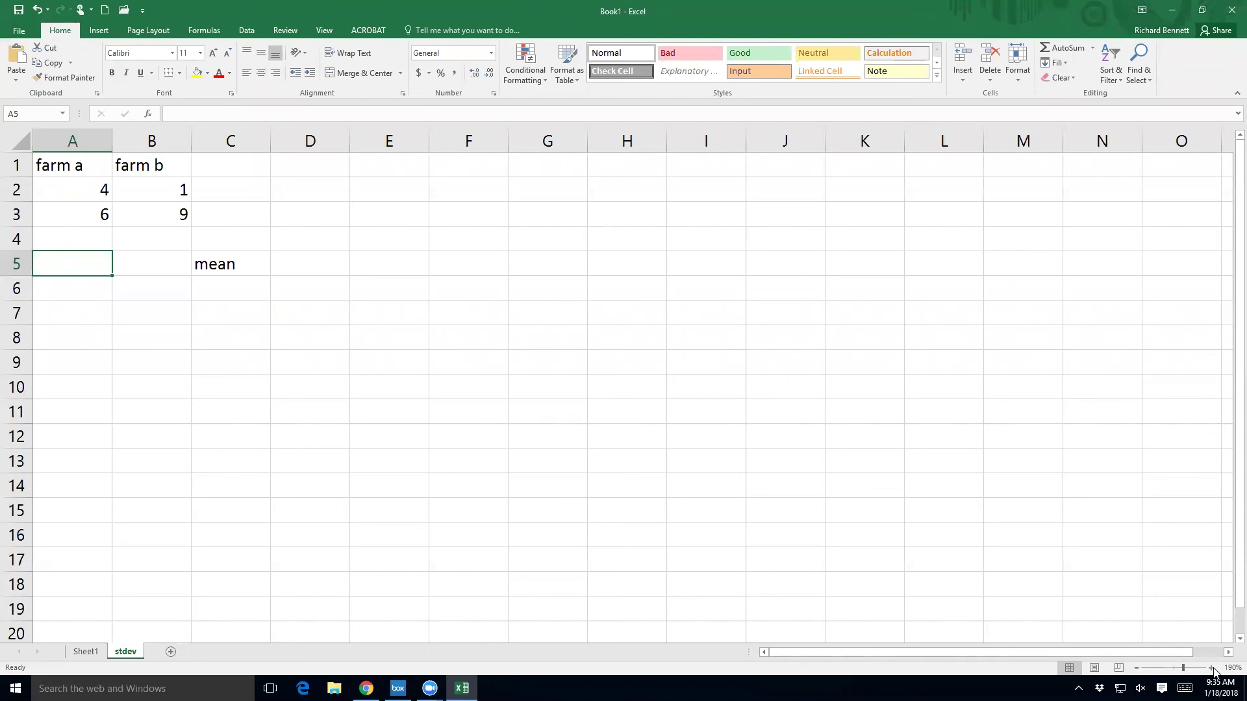
type("5")
key("Tab")
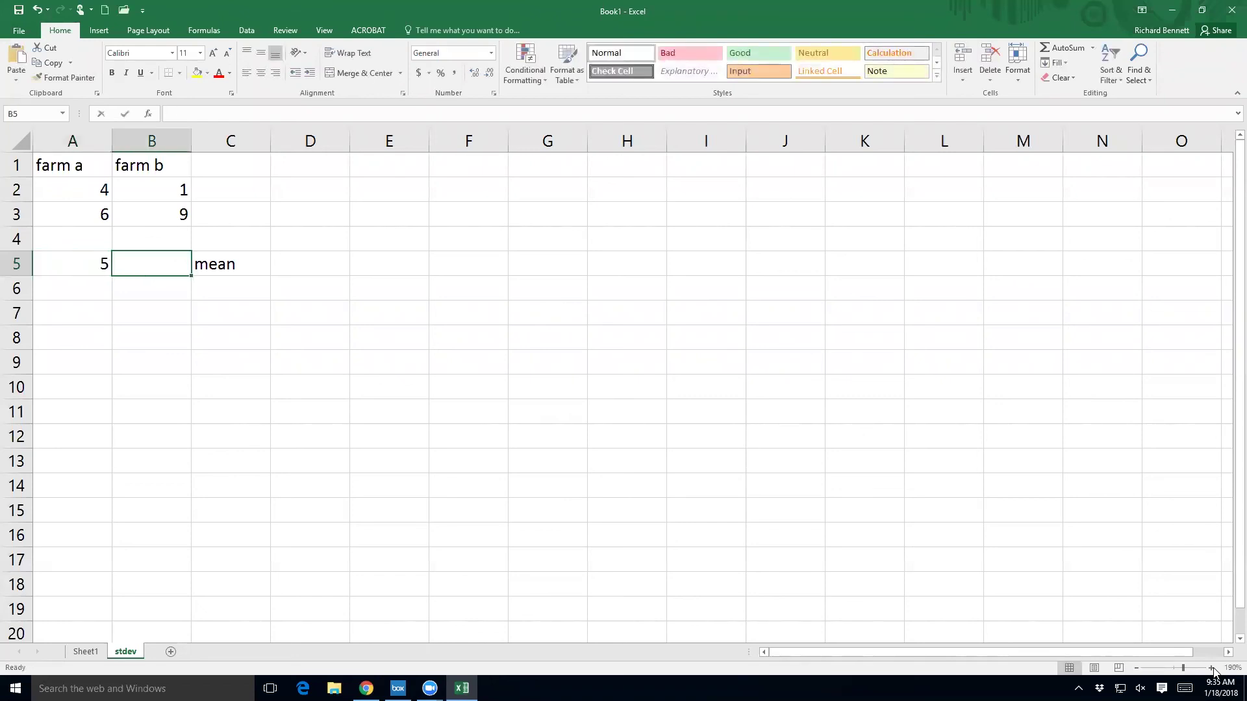
type("5")
key("Return")
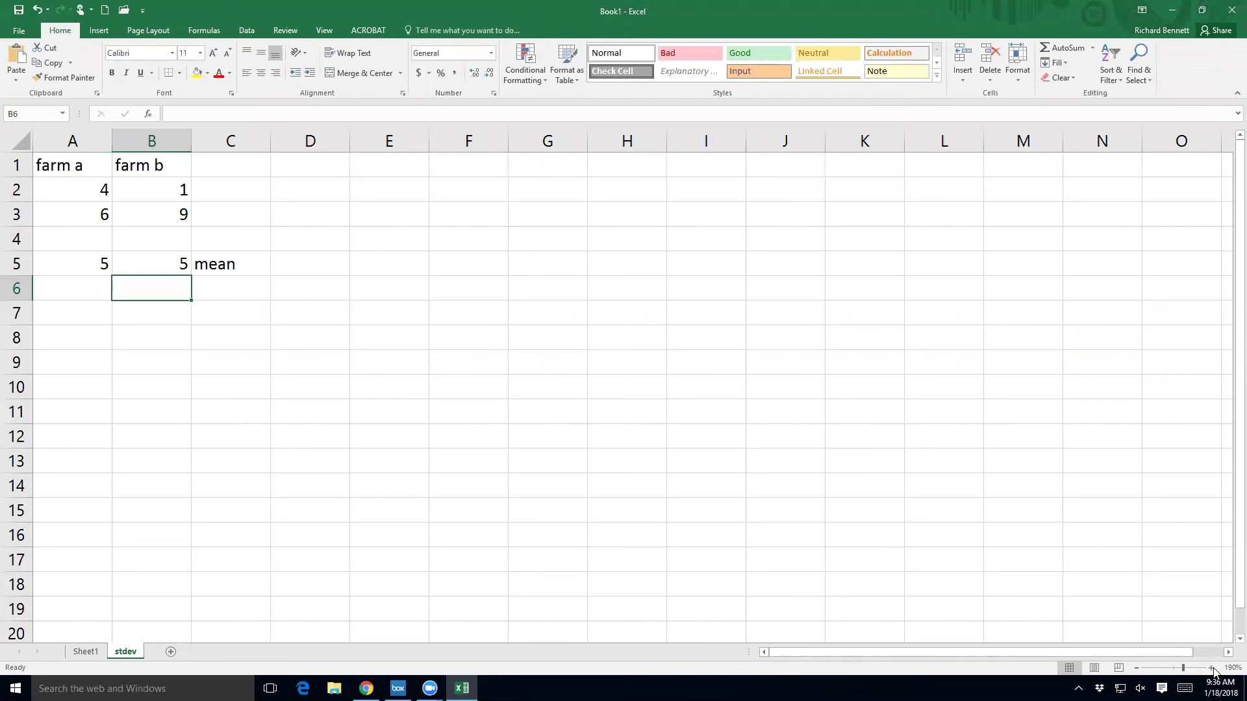
Step: Enter the row label "range" in C6 and farm a's range "2 (4-6)" in A6
key("Right")
type("range")
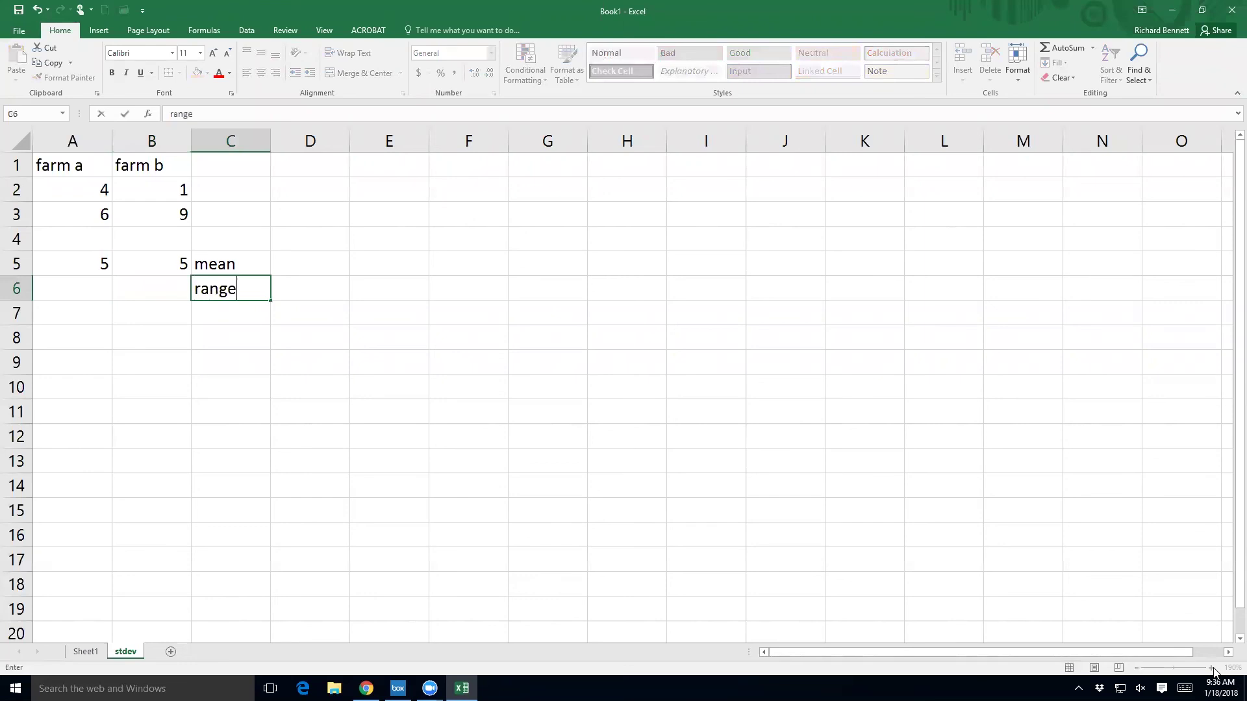
key("Return")
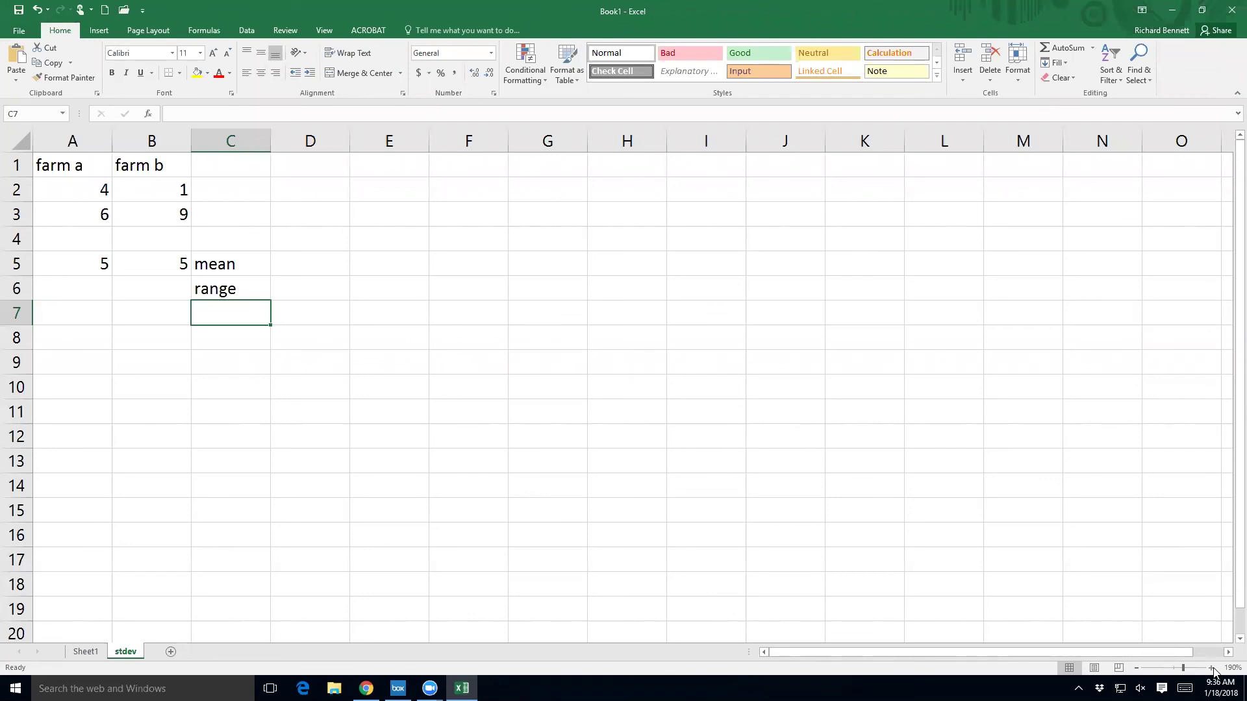
key("Up")
key("Left")
key("Left")
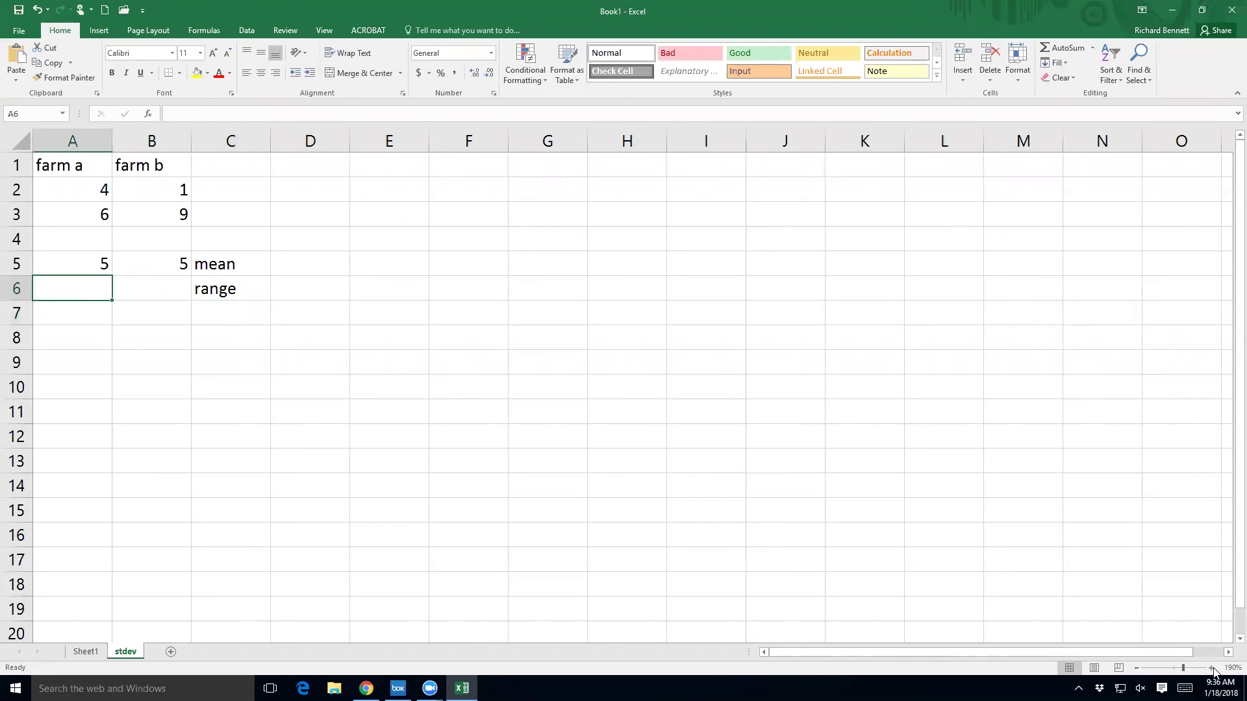
type("2")
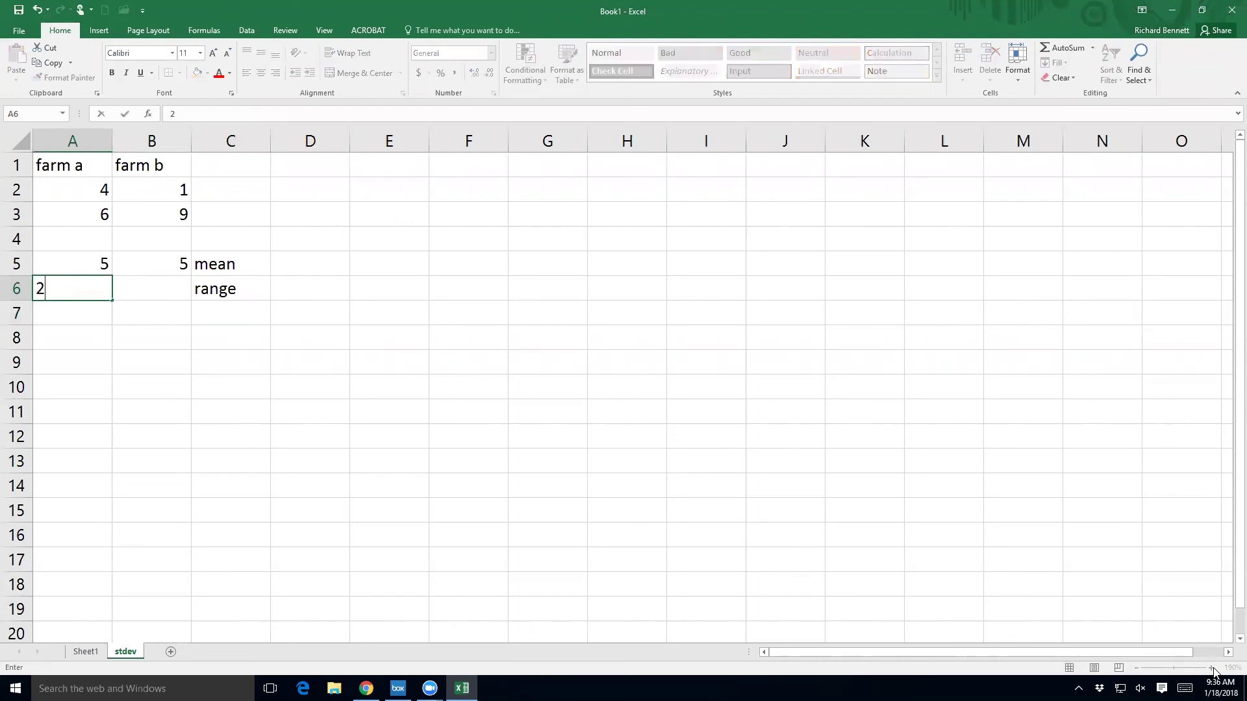
type(" (4-6)")
key("Return")
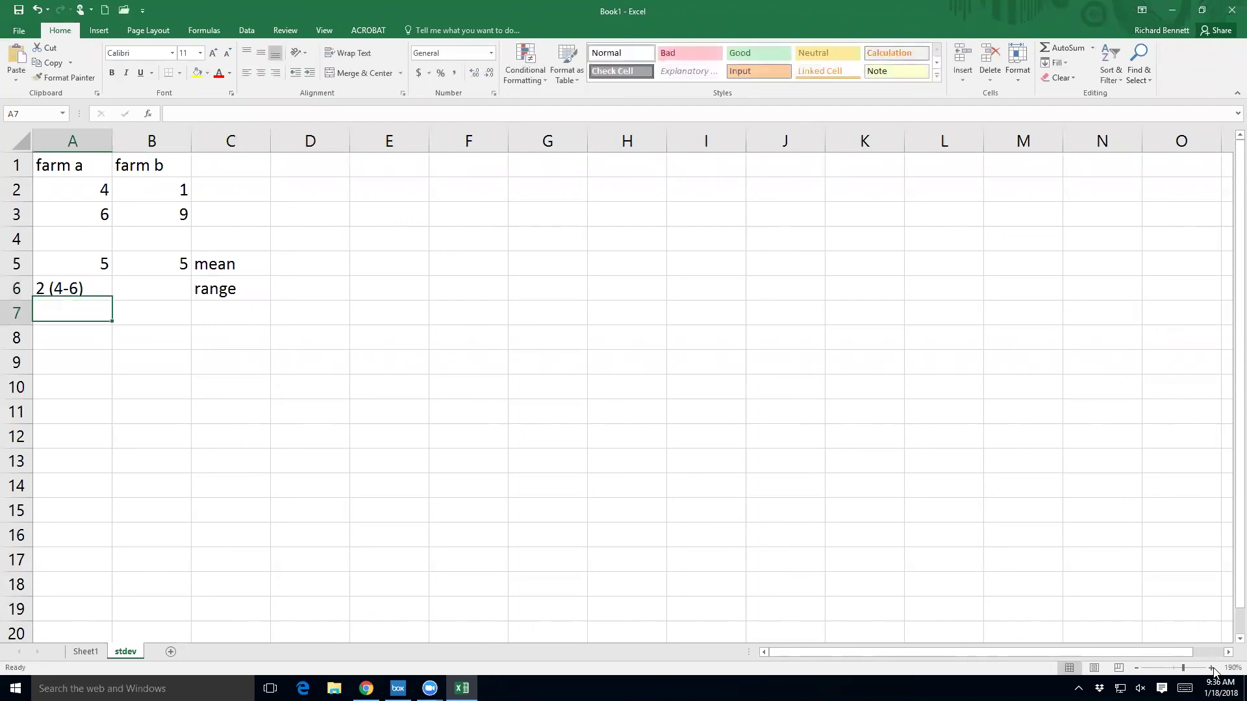
Step: Enter "8 (1-9)" as farm b's range in B6
key("Up")
key("Right")
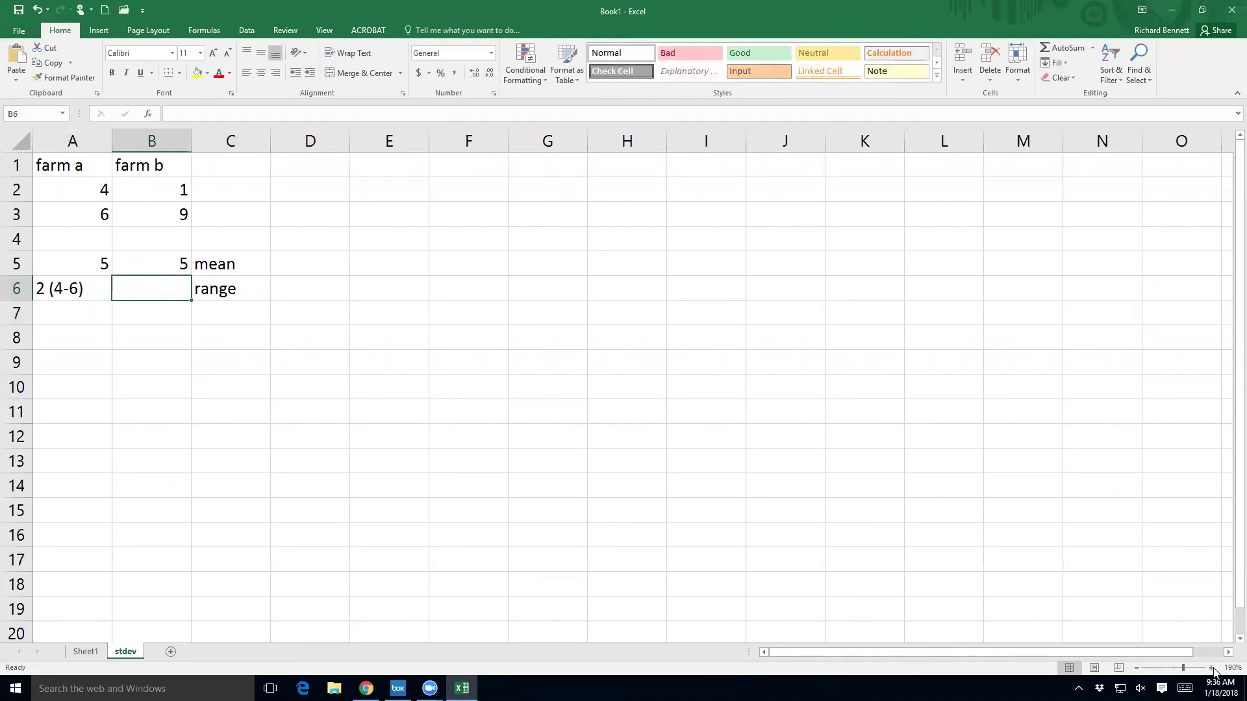
type("8 (")
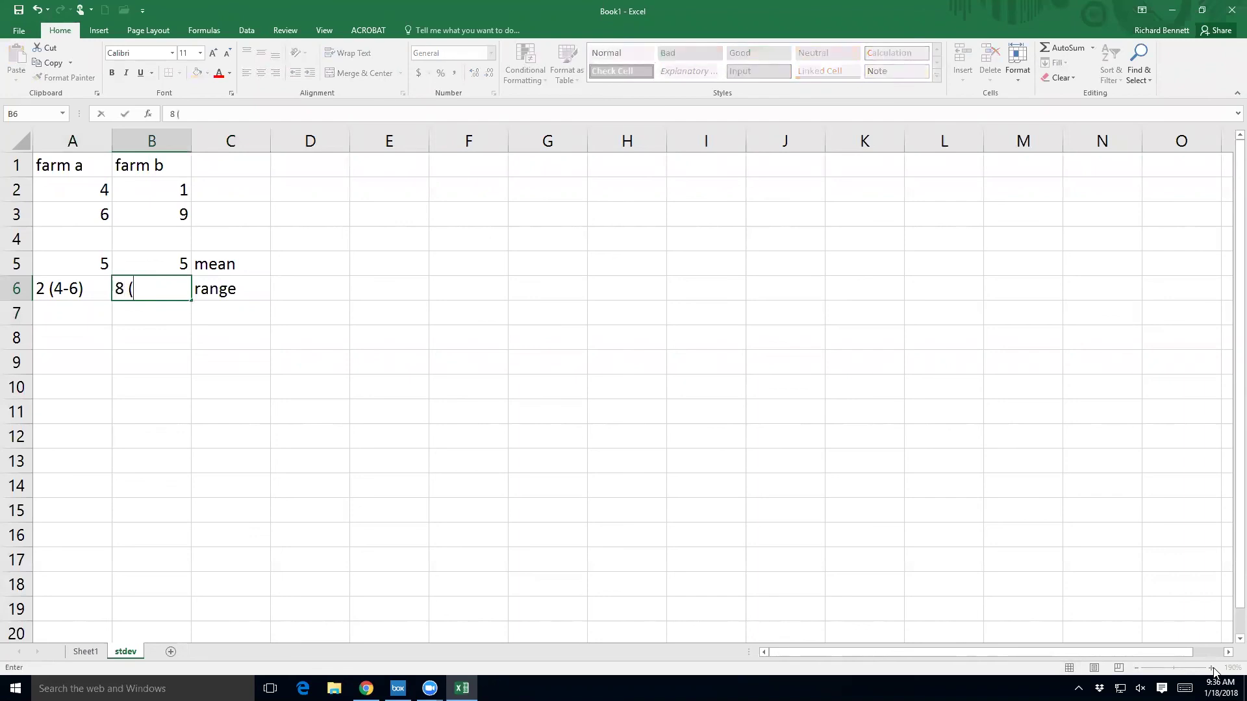
type("1-9)")
key("Return")
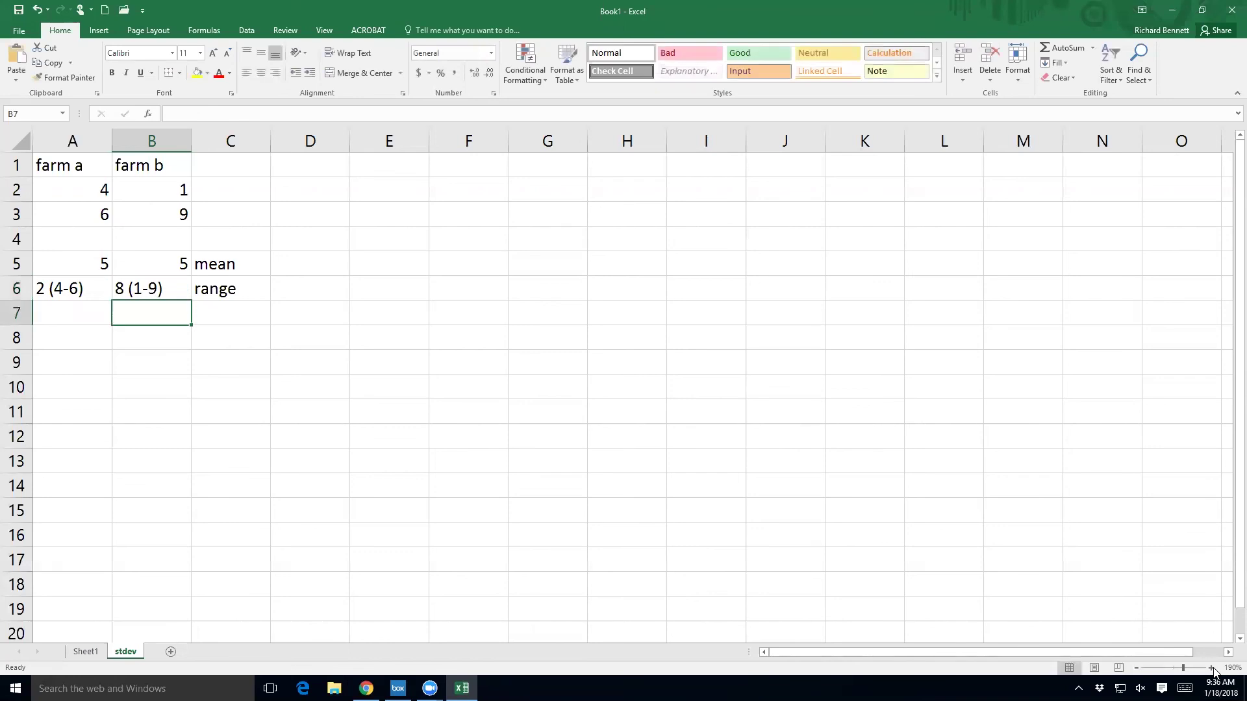
Step: Insert a new row above row 3 and enter 5 for both farms in A3 and B3
right_click(18, 221)
left_click(47, 306)
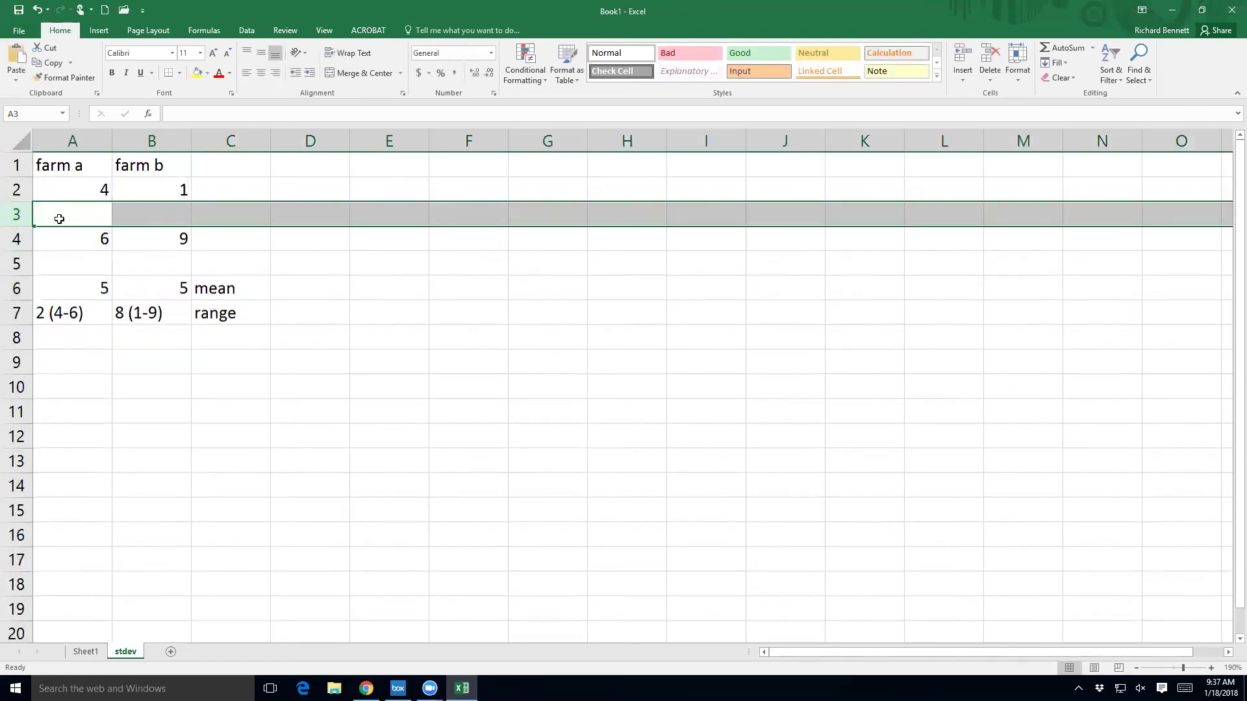
left_click(73, 215)
type("5")
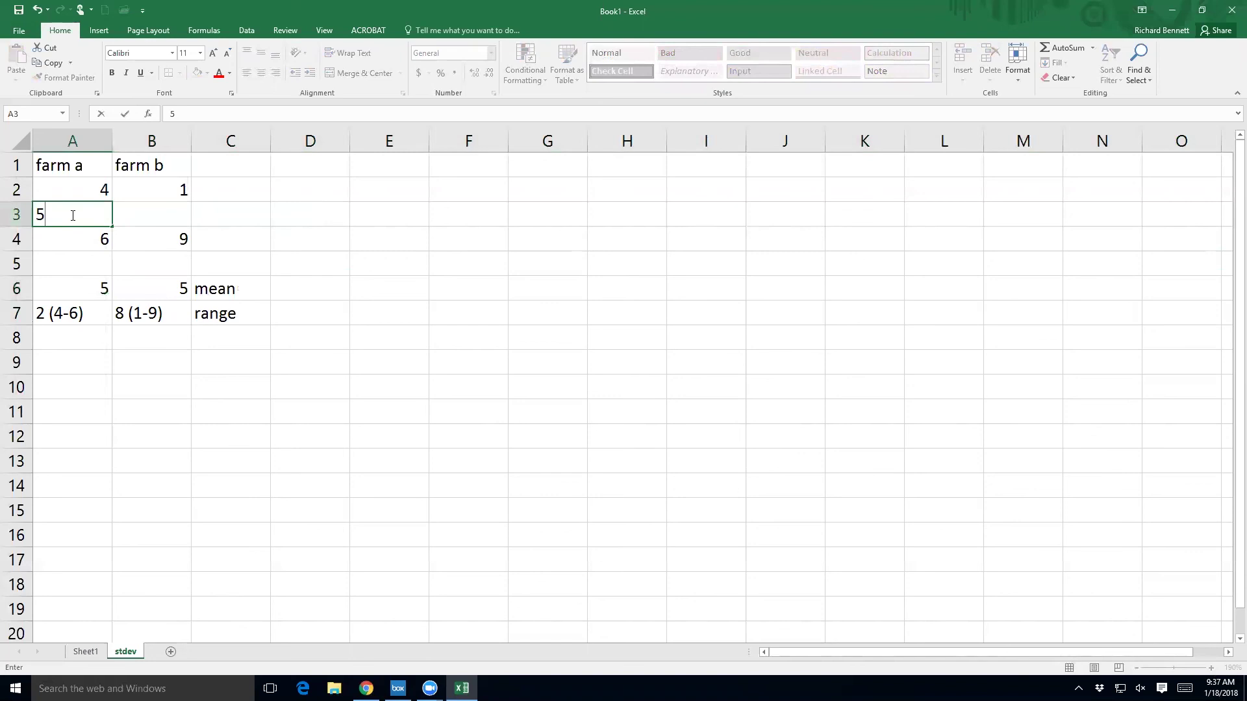
key("Tab")
type("5")
key("Down")
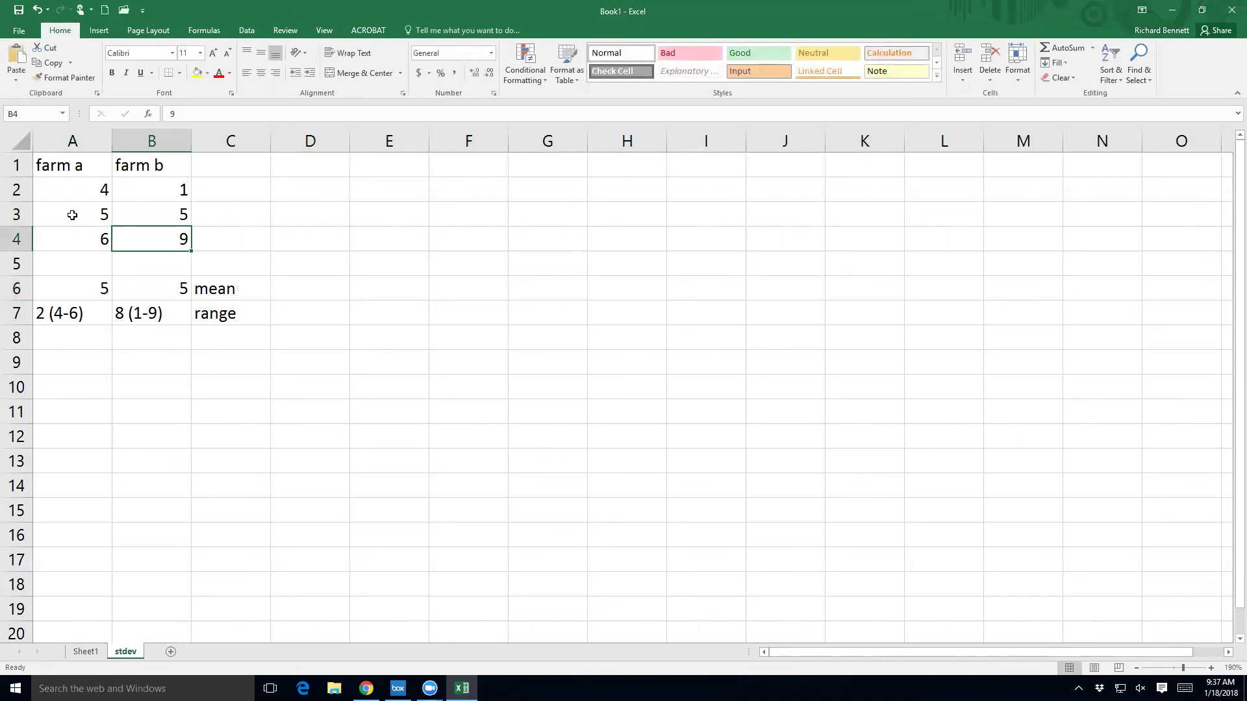
Step: Enter the definition "standard deviation = average dist from mean" in F1
left_click(452, 165)
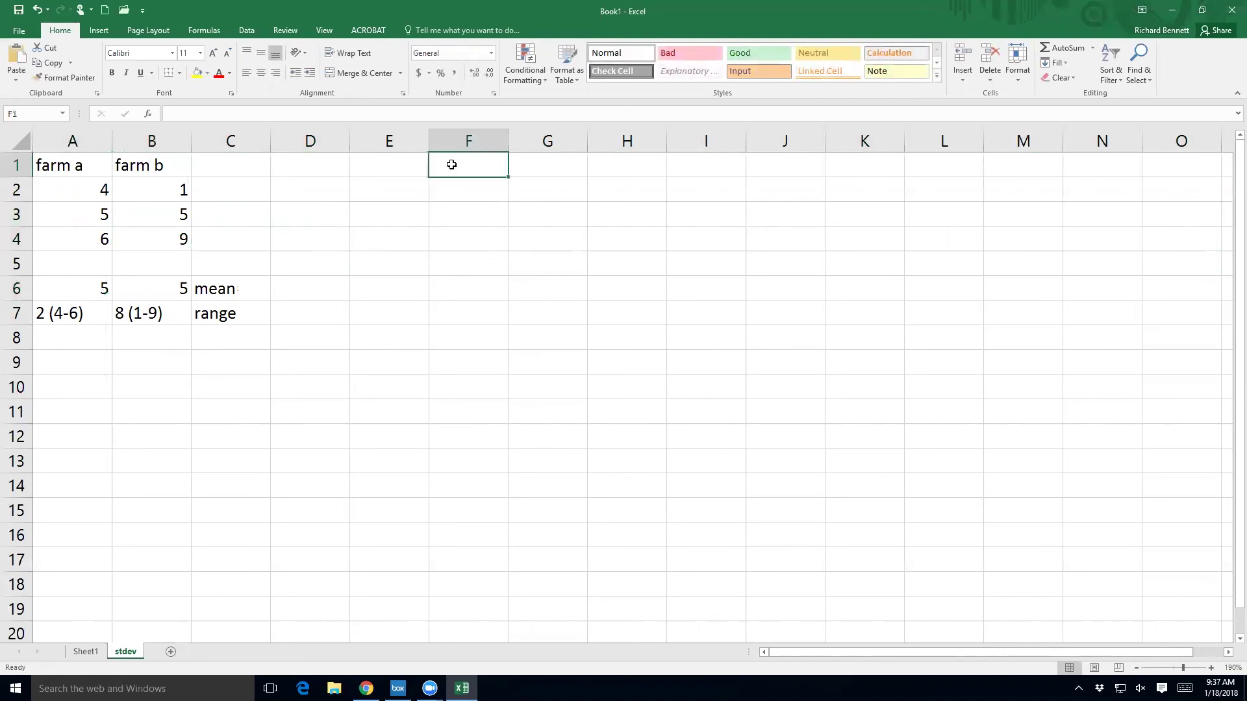
type("stand")
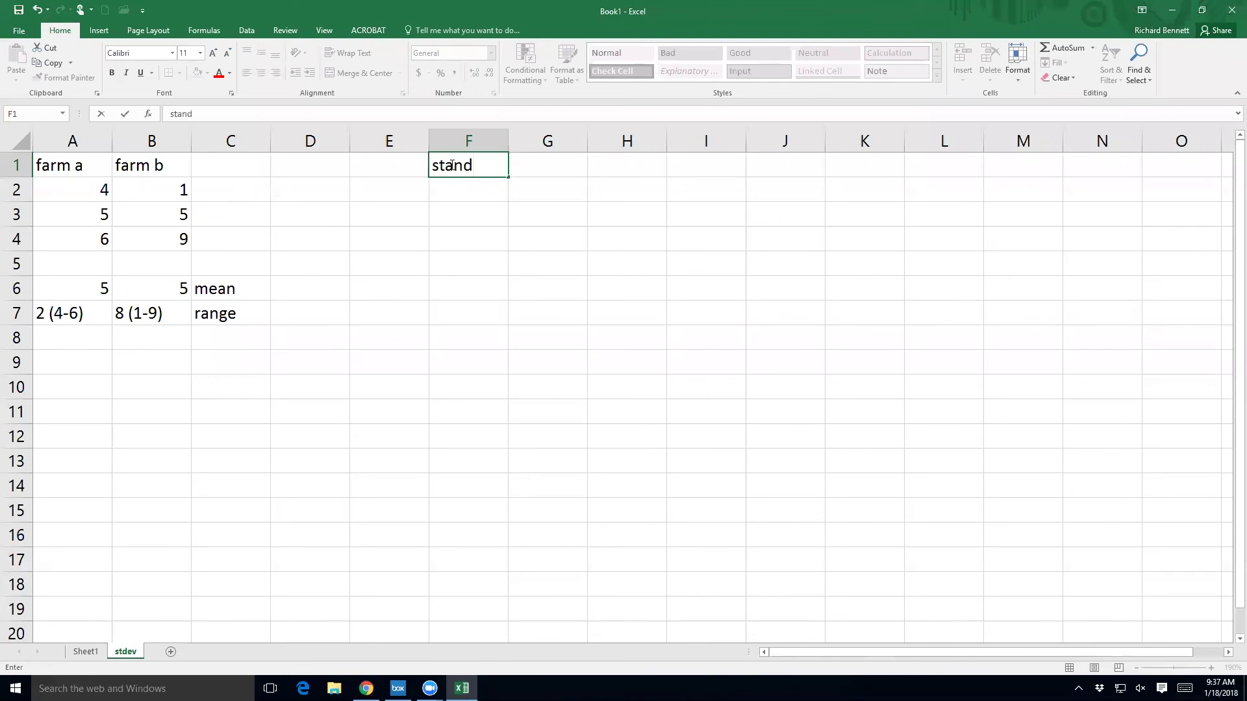
type("ard deviation")
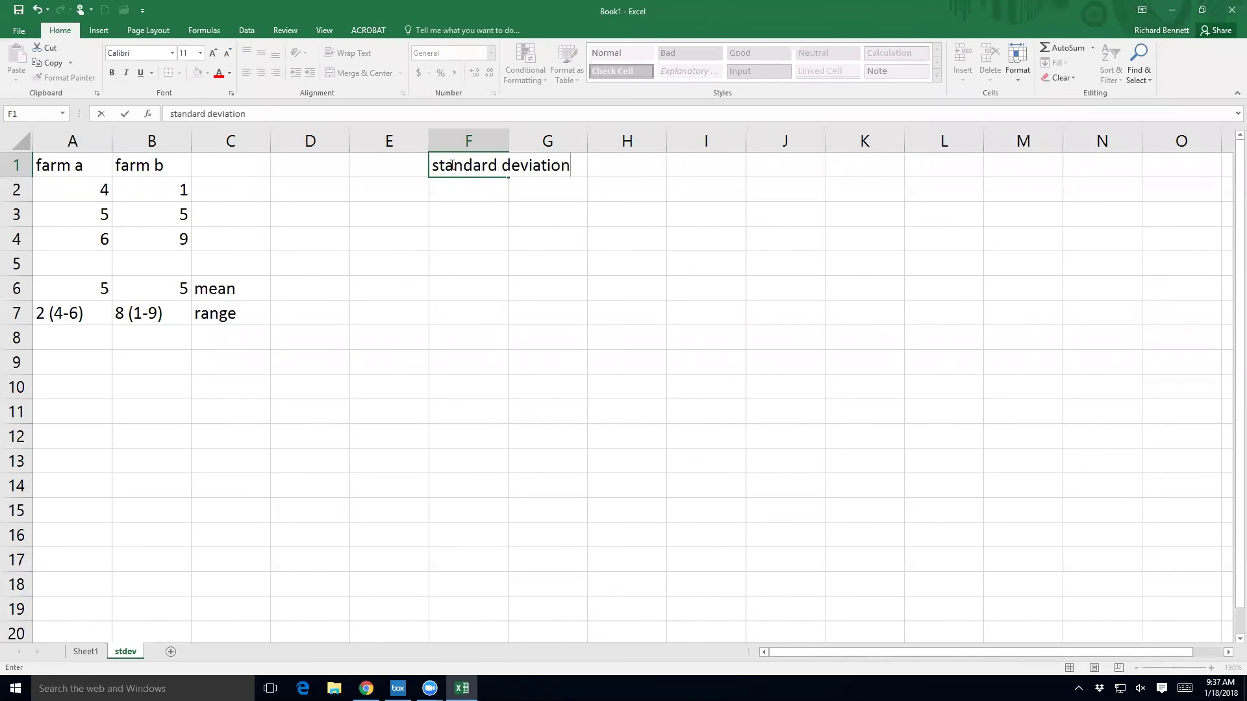
type(" = average dis")
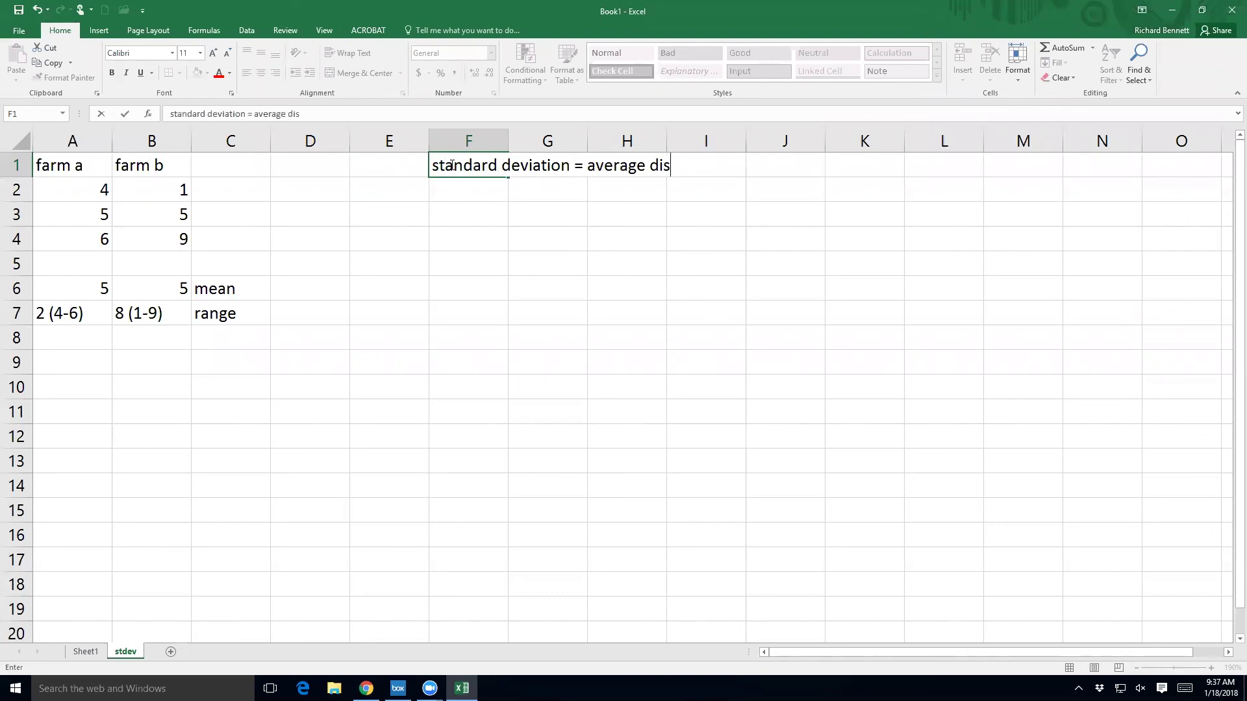
type("t from mean")
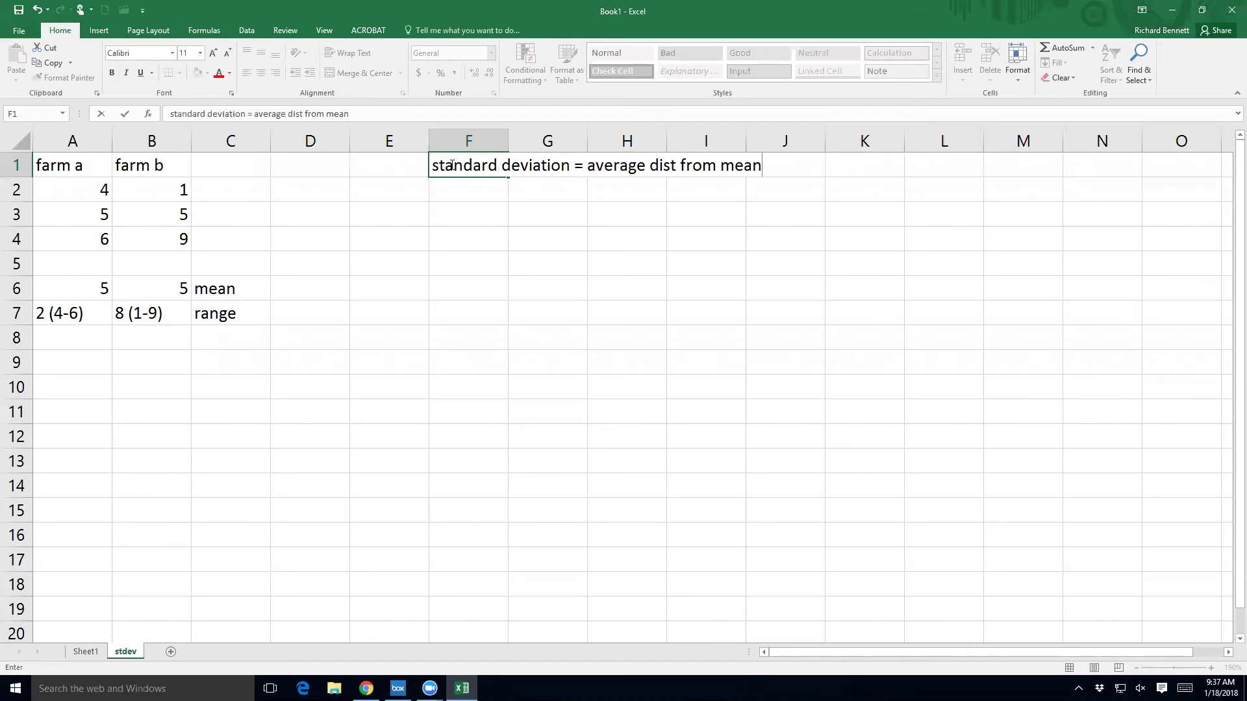
key("Return")
Step: Enter the heading "farm" in F3 and the values 1, 2, 3, 4 and 5 beneath it in F4:F8
key("Return")
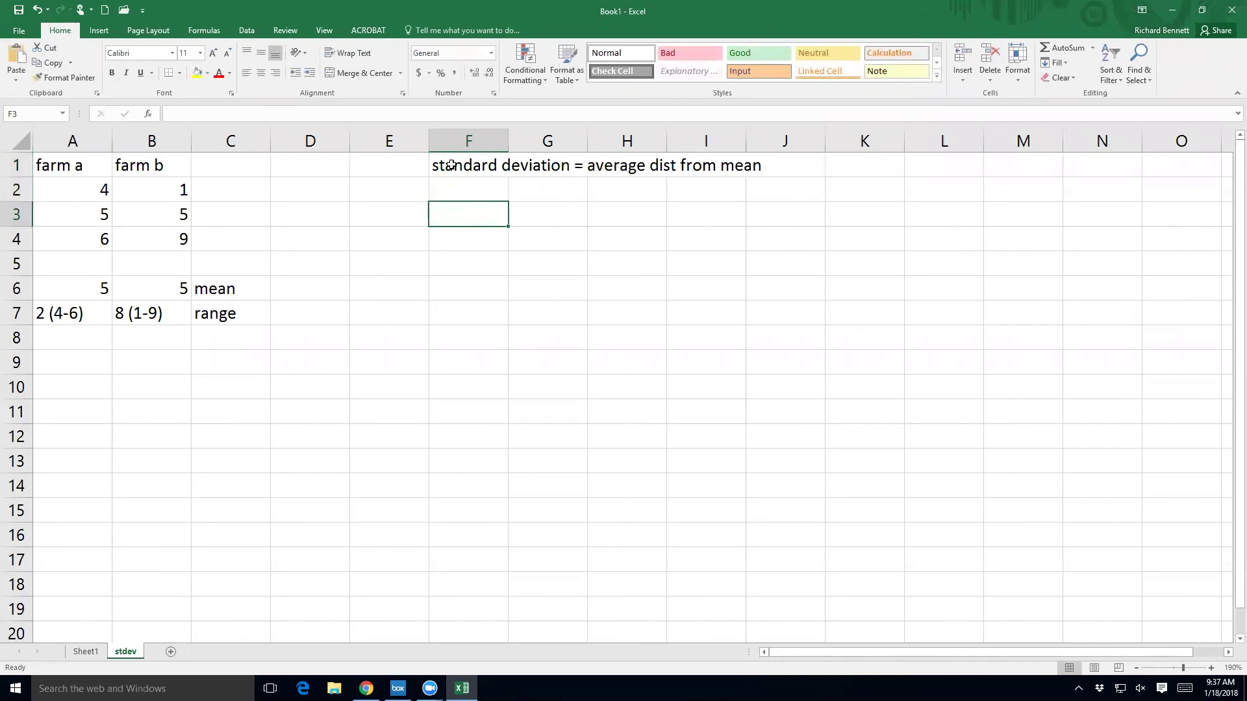
type("farm")
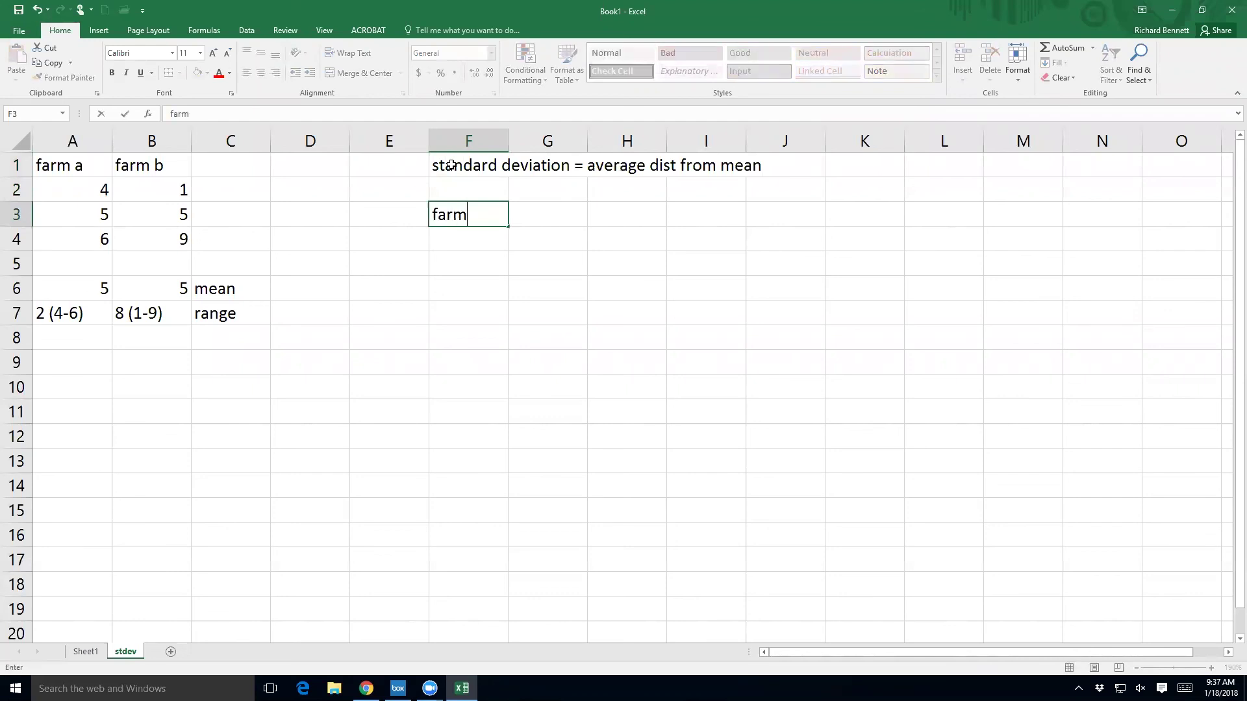
key("Return")
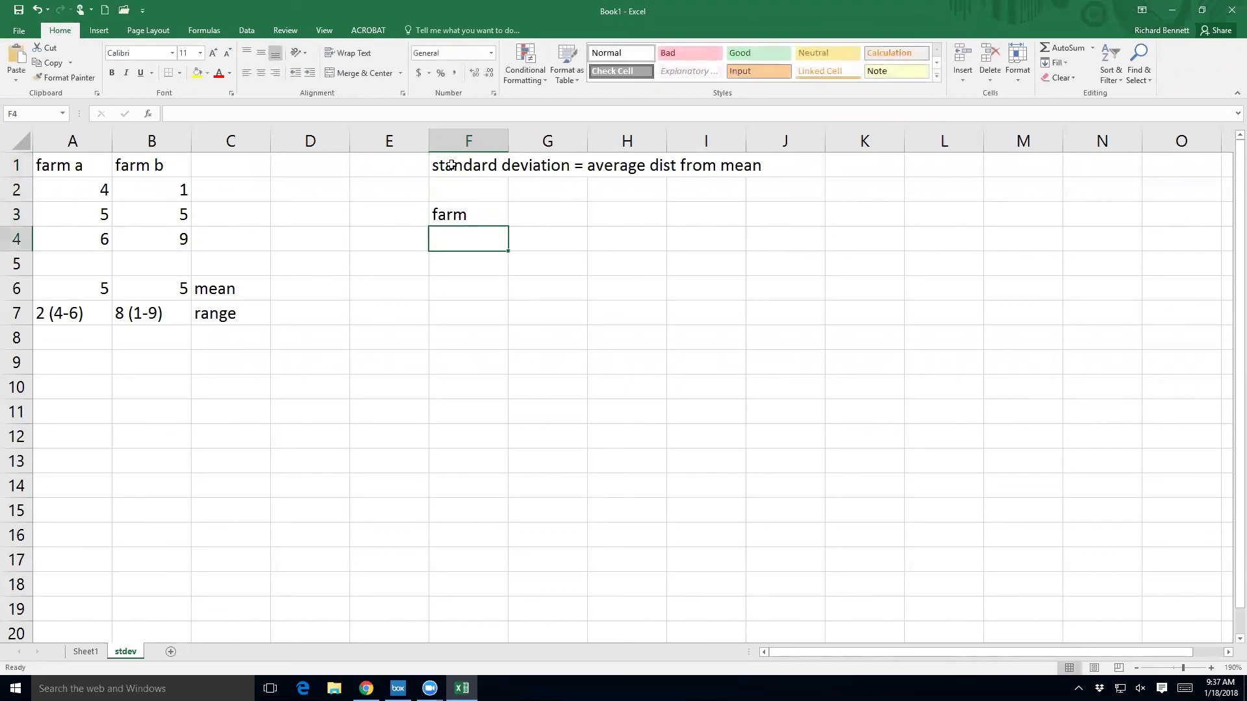
type("1")
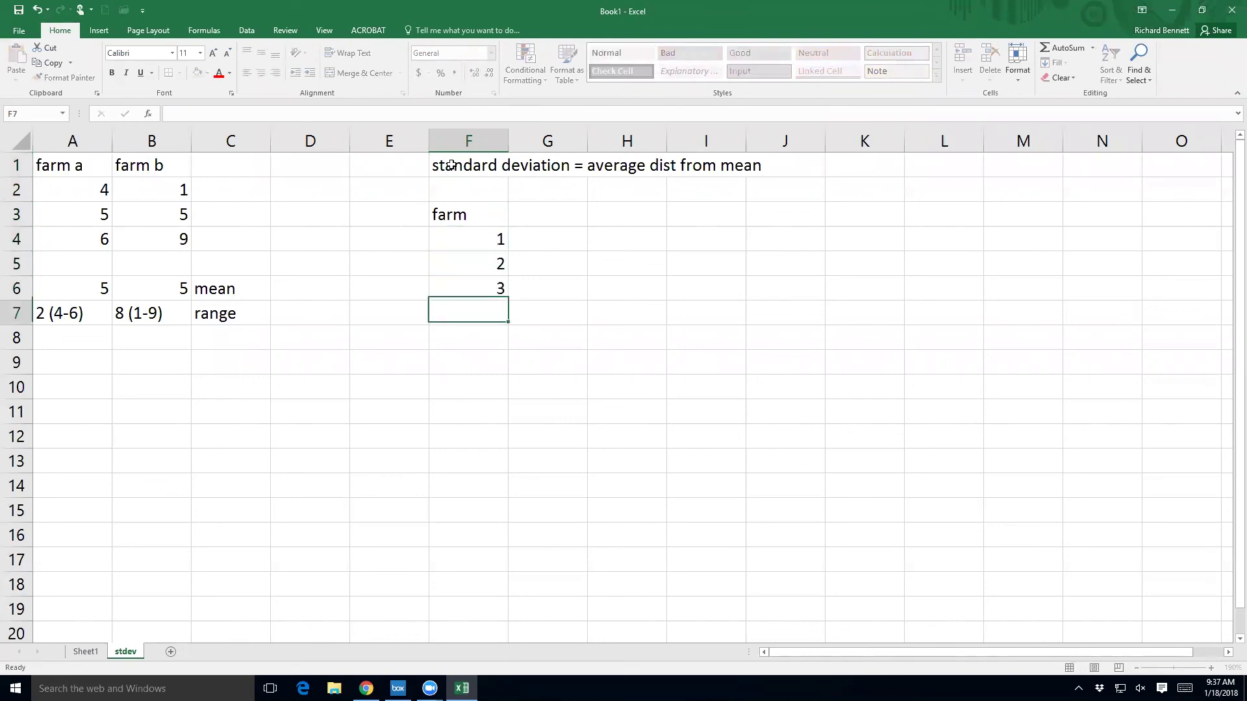
type(" 2 3 4 5")
key("Return")
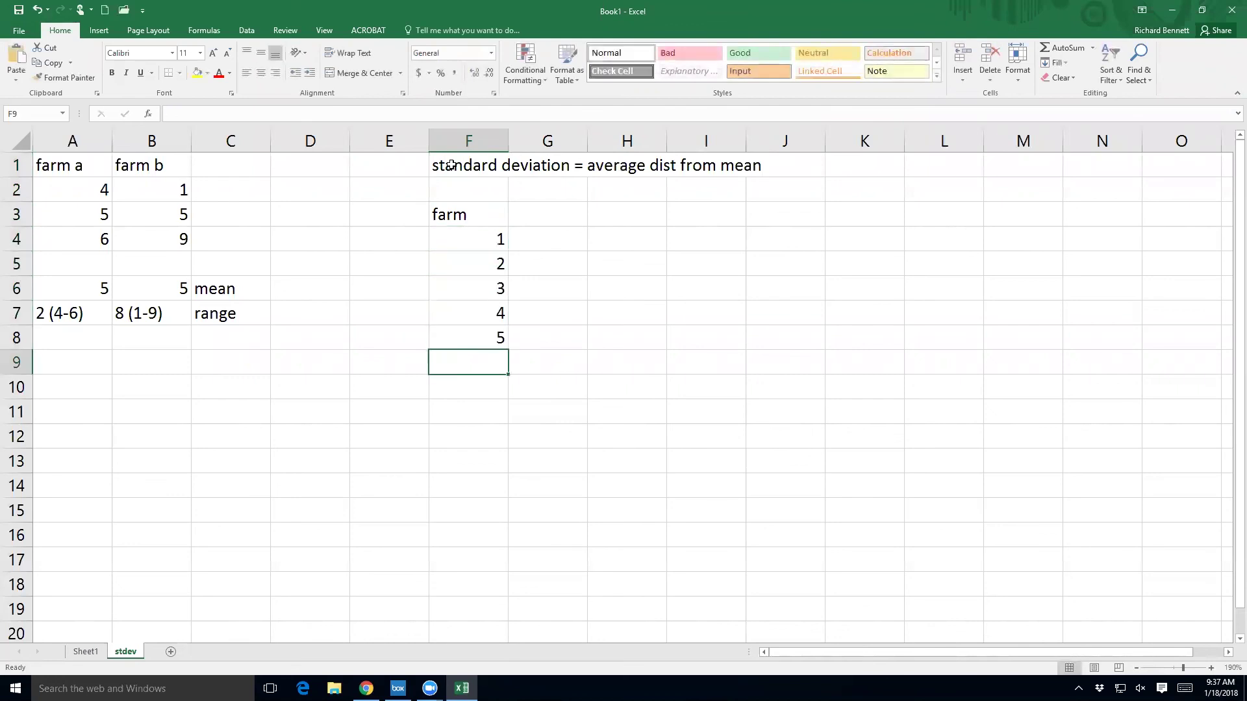
Step: Enter the label "mean" in E10 and the mean value 3 in F10
key("Down")
key("Left")
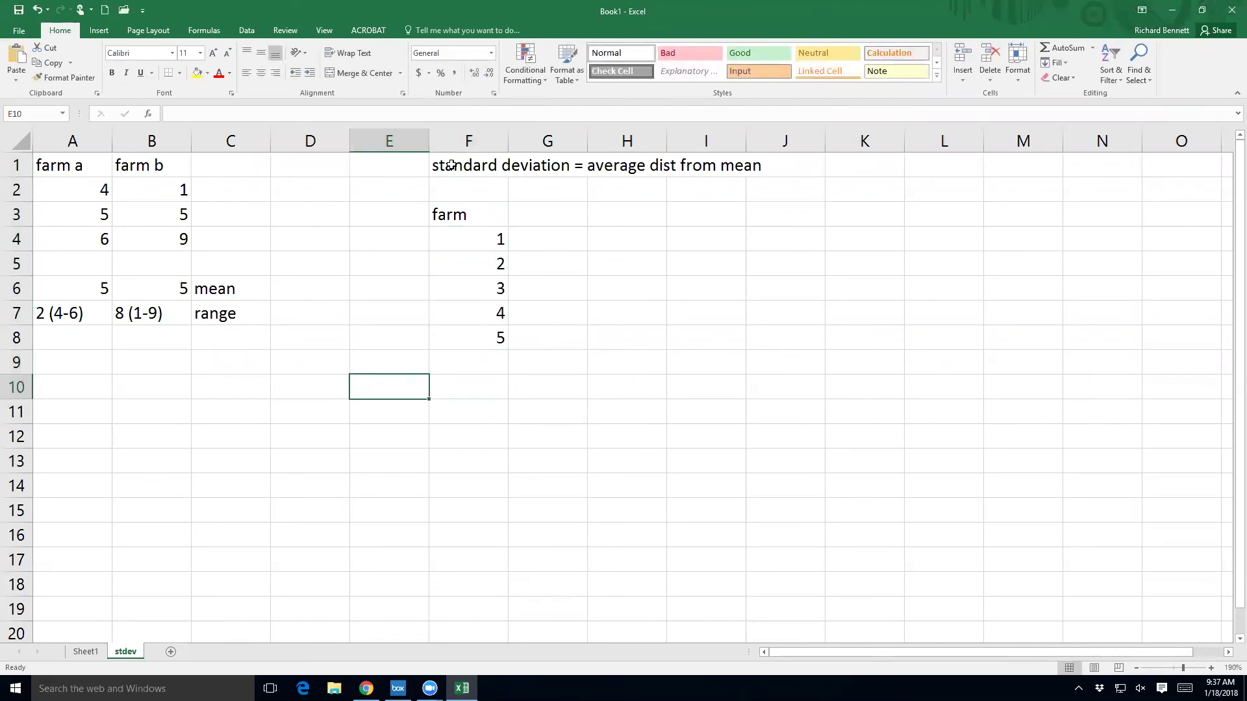
type("mean")
key("Right")
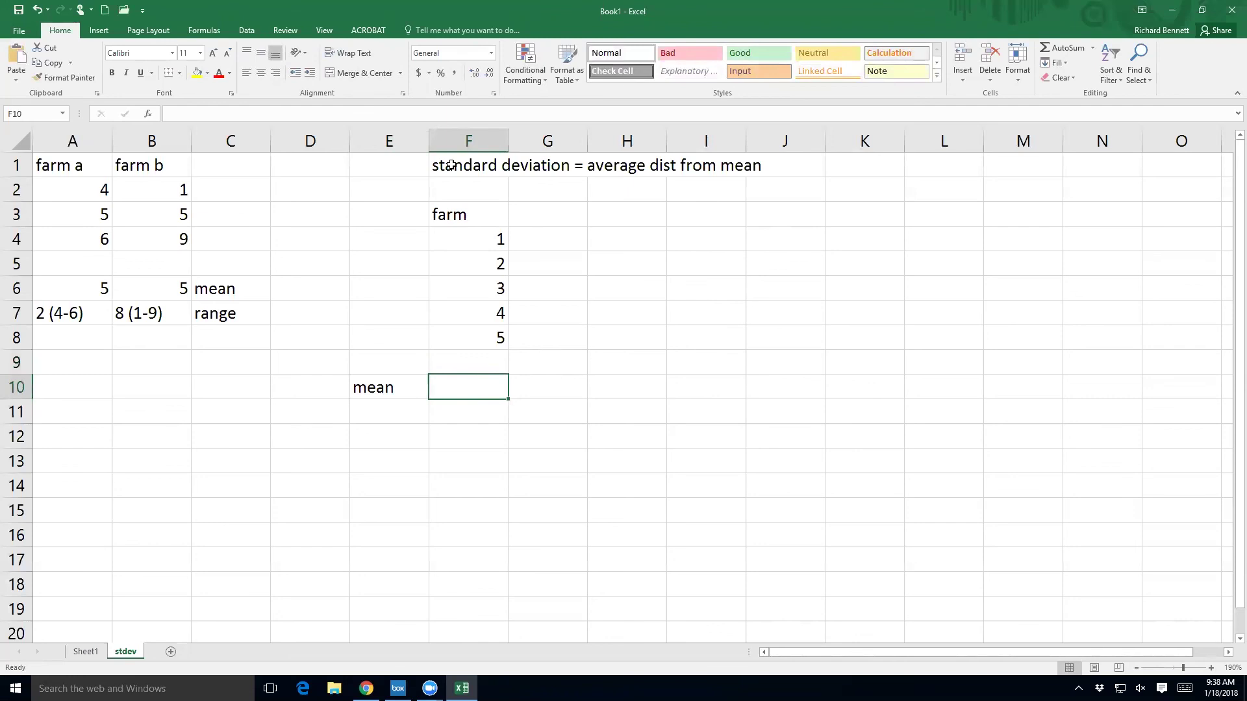
type("4")
key("BackSpace")
type("3")
key("Return")
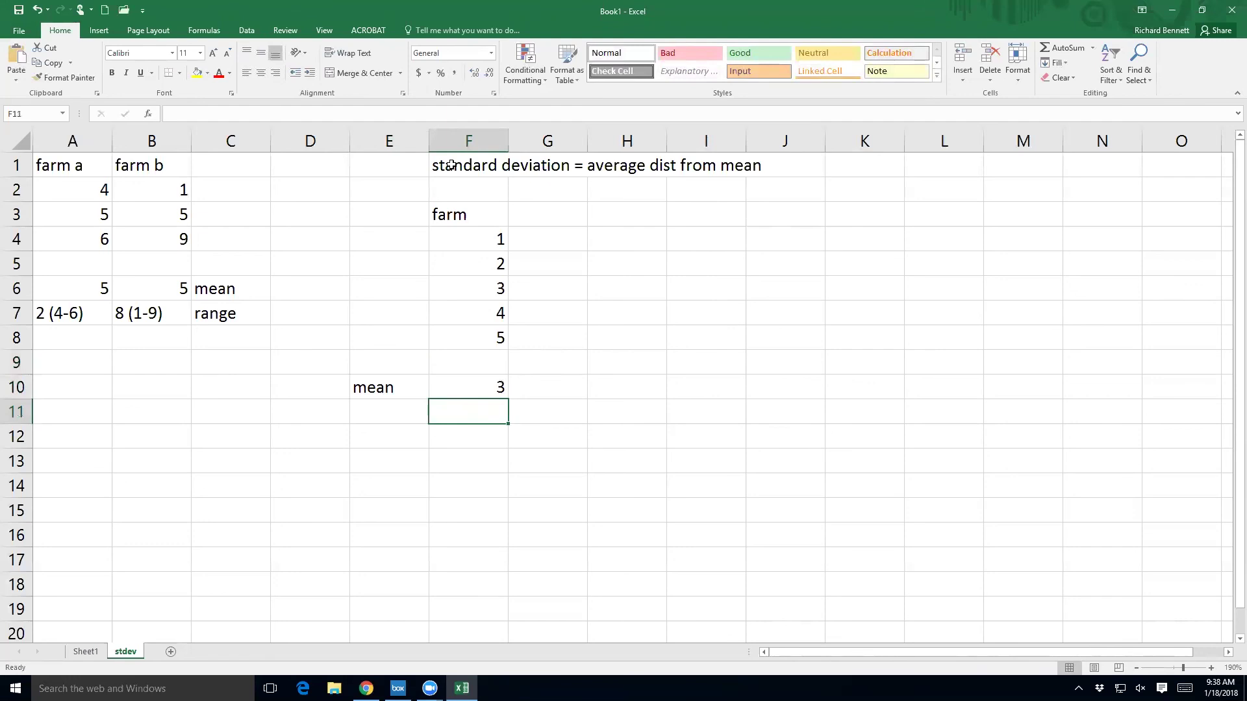
Step: Enter the heading "dist" in G3 and the distances 2, 1, 0, 1 and 2 beneath it in G4:G8, then select them
left_click(551, 214)
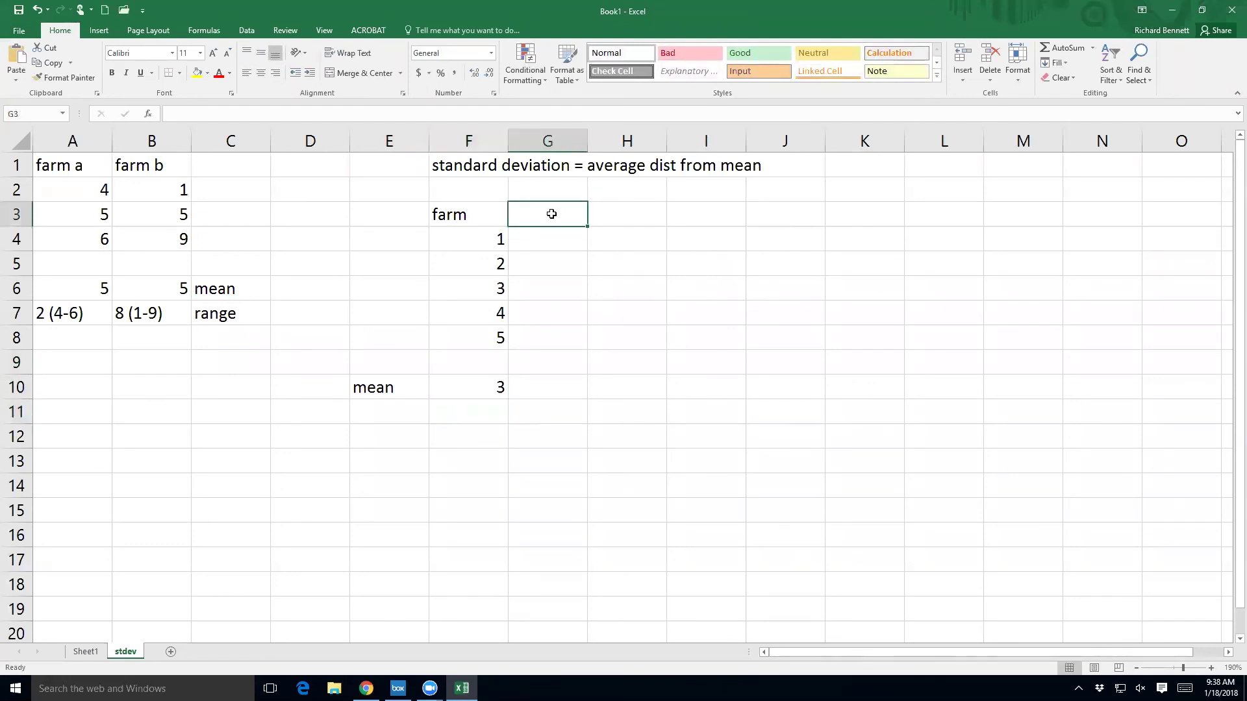
type("dist")
key("Return")
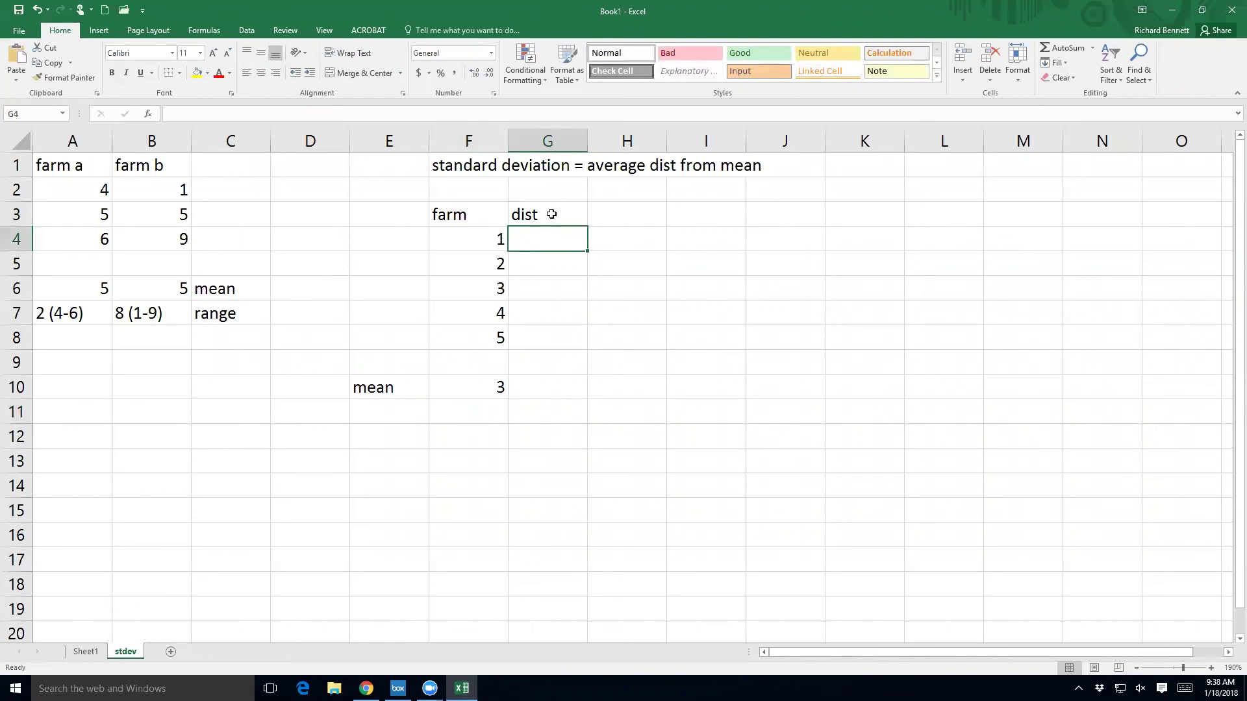
type("2")
key("Return")
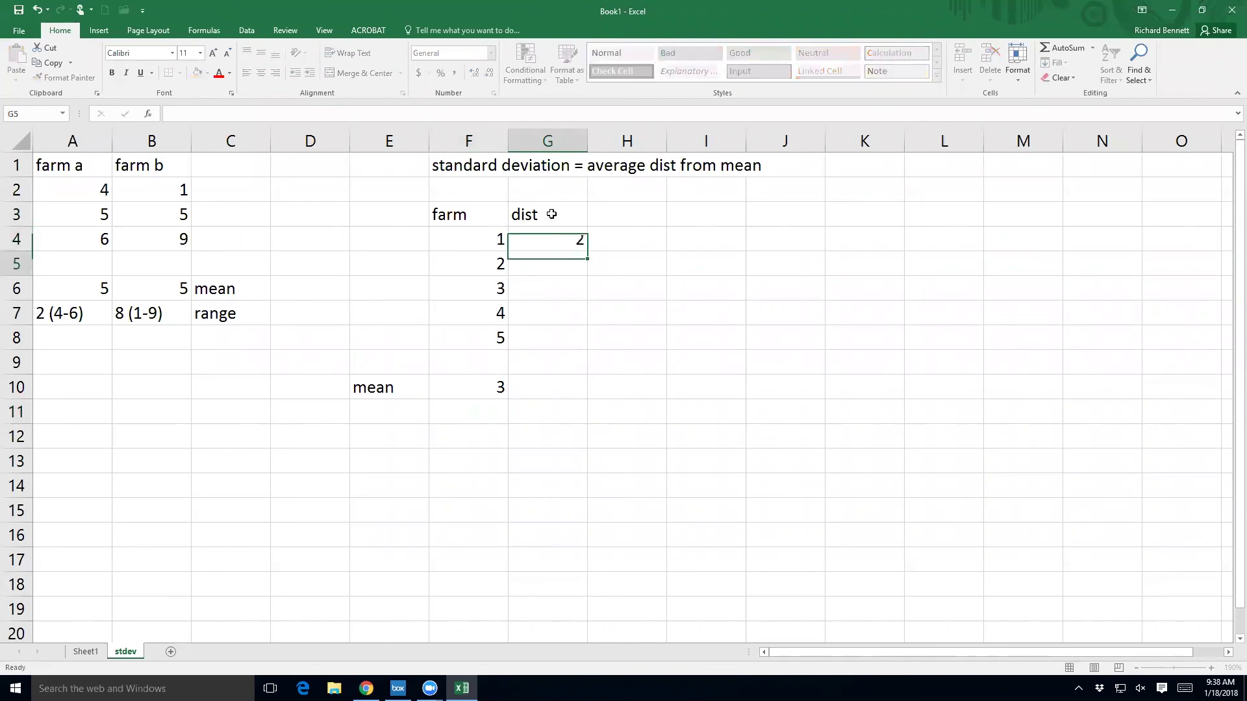
type("1")
key("Return")
type("0")
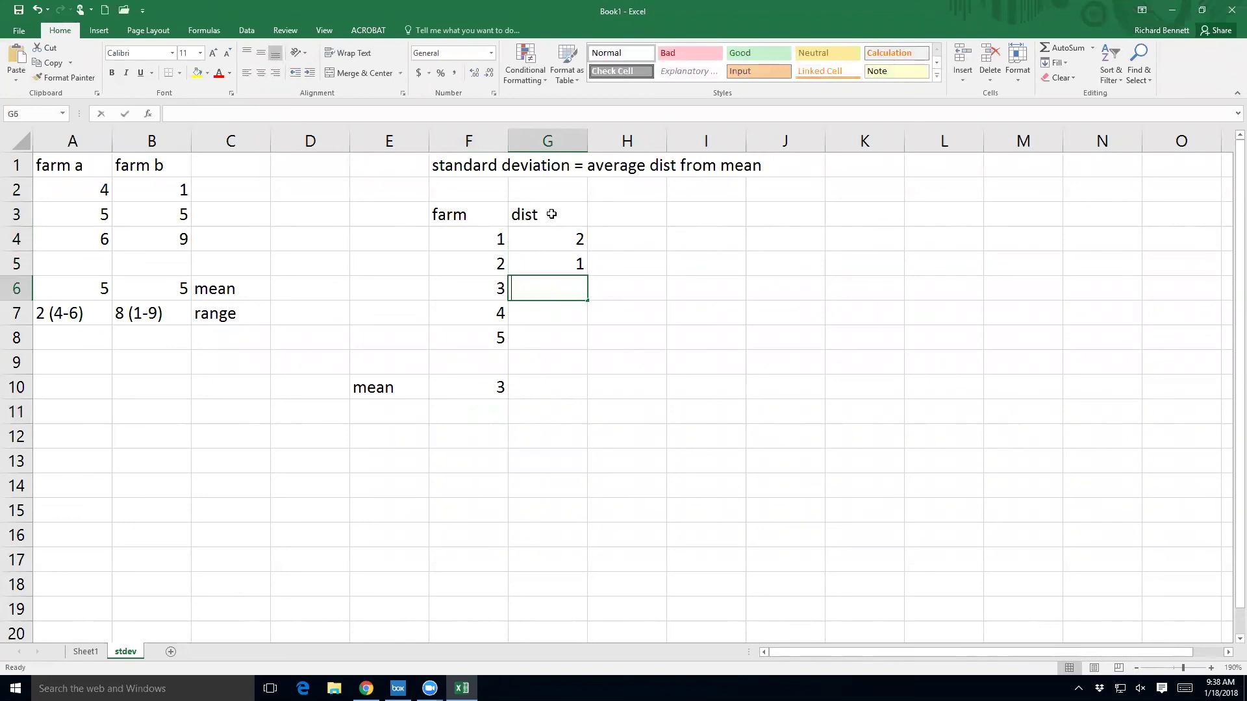
key("Return")
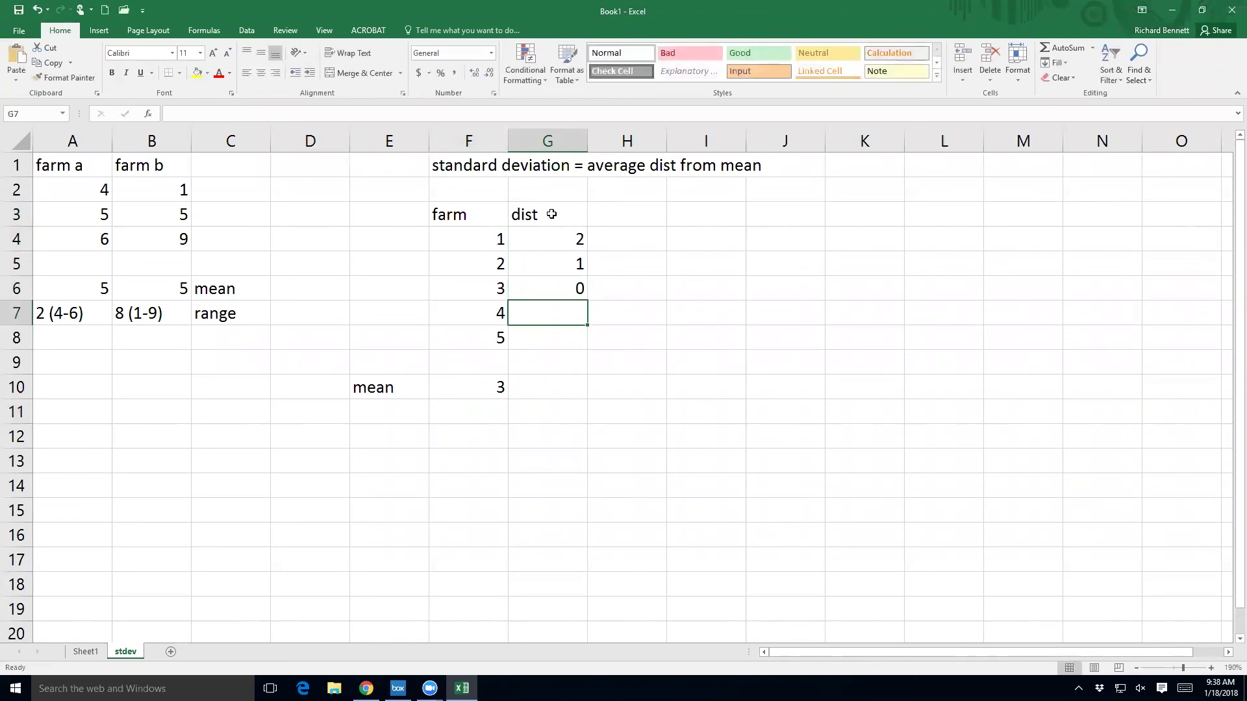
type("1")
key("Return")
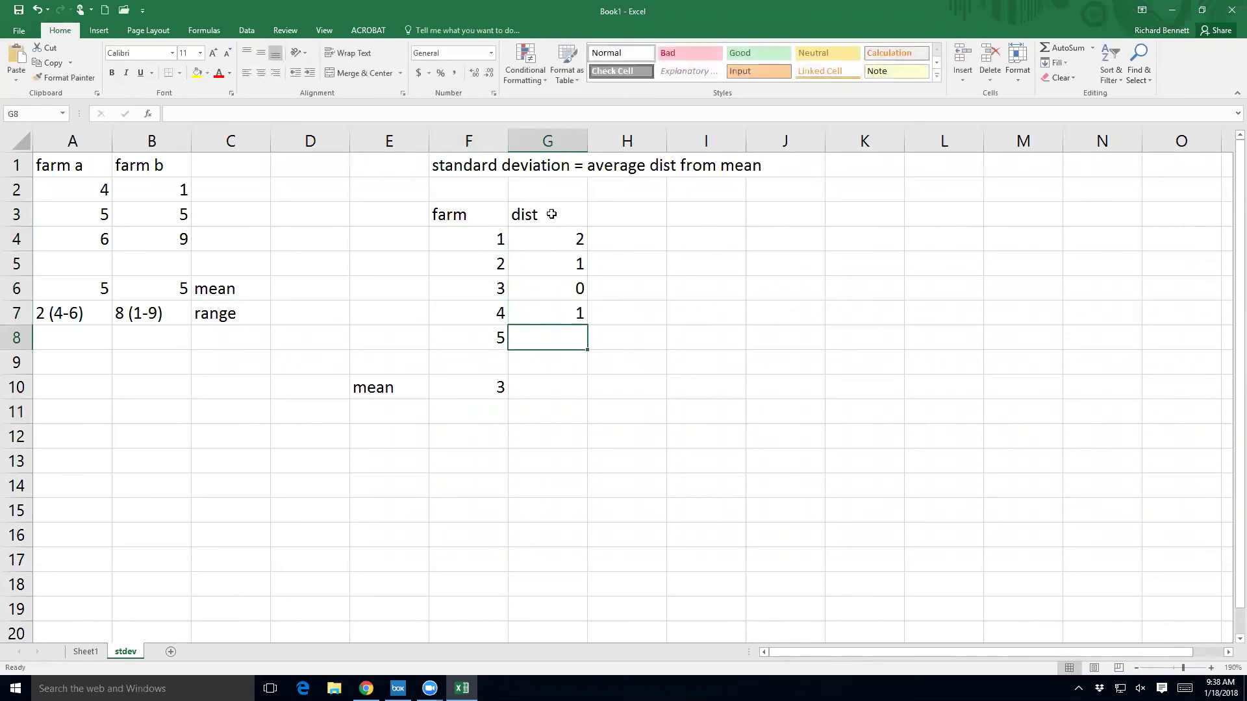
type("2")
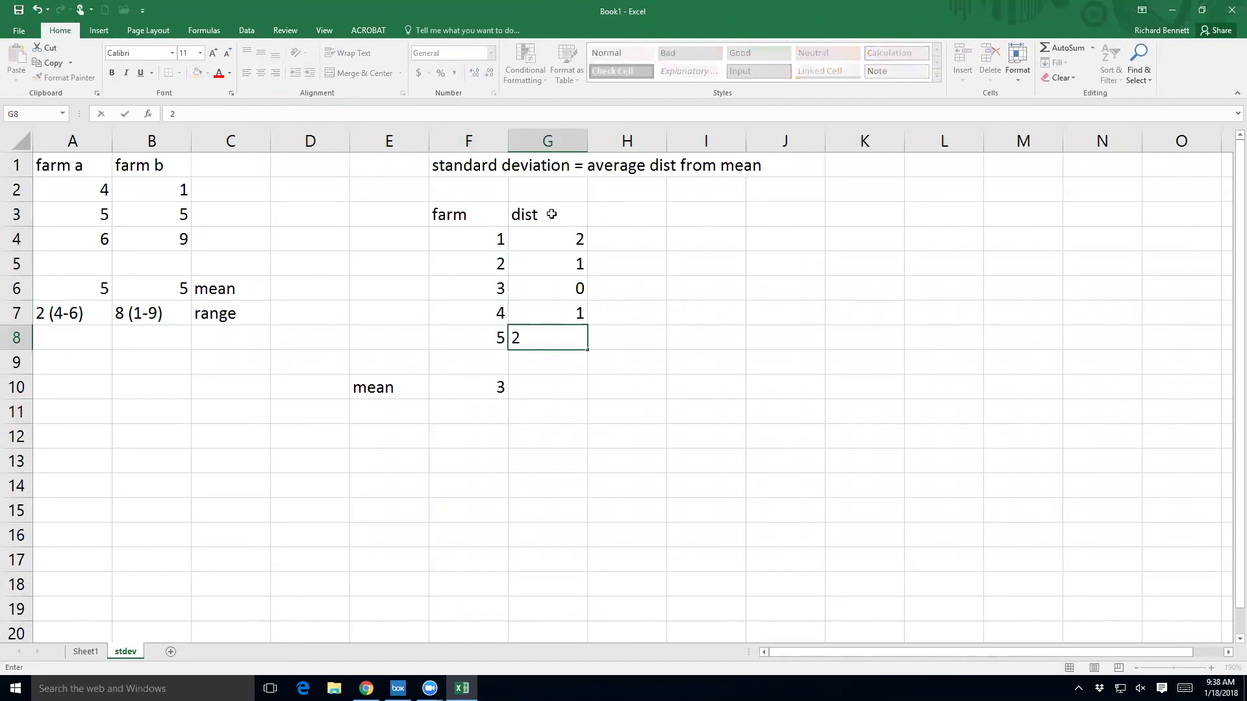
key("ctrl+Return")
key("shift+Up")
key("shift+Up")
key("shift+Up")
key("shift+Up")
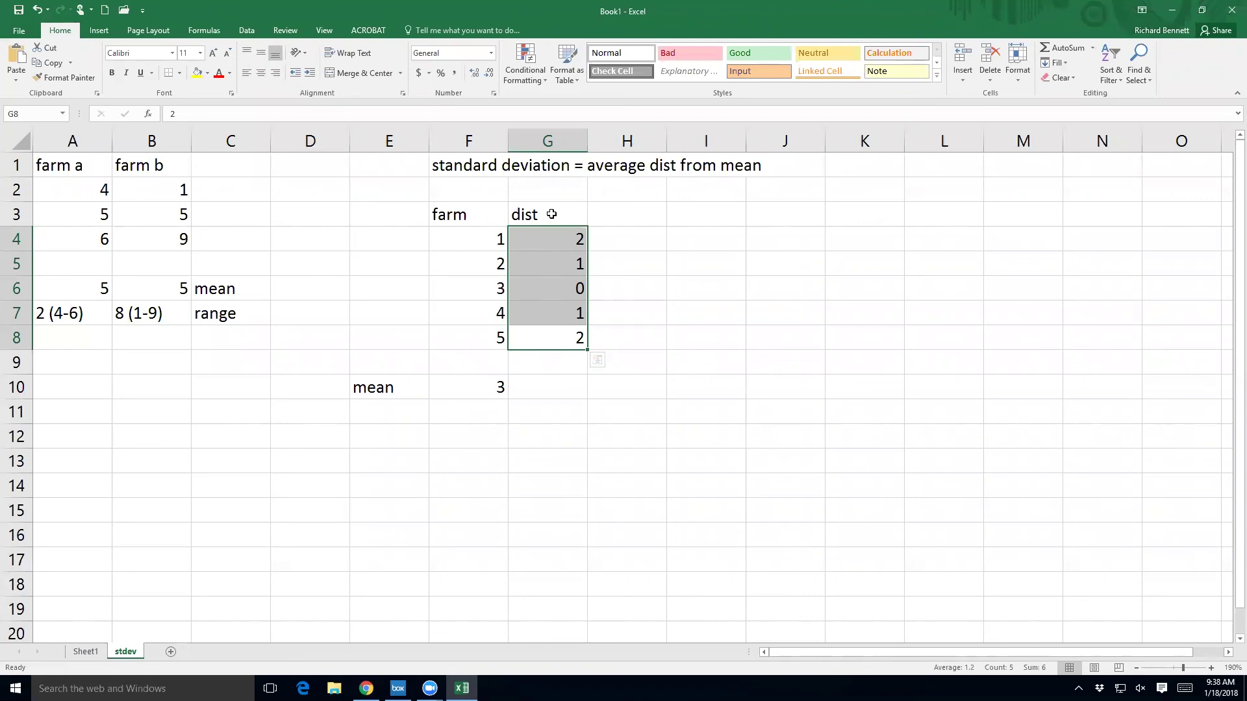
Step: Enter the estimate 1.5 in G10 and the label "guess" in H10
double_click(562, 390)
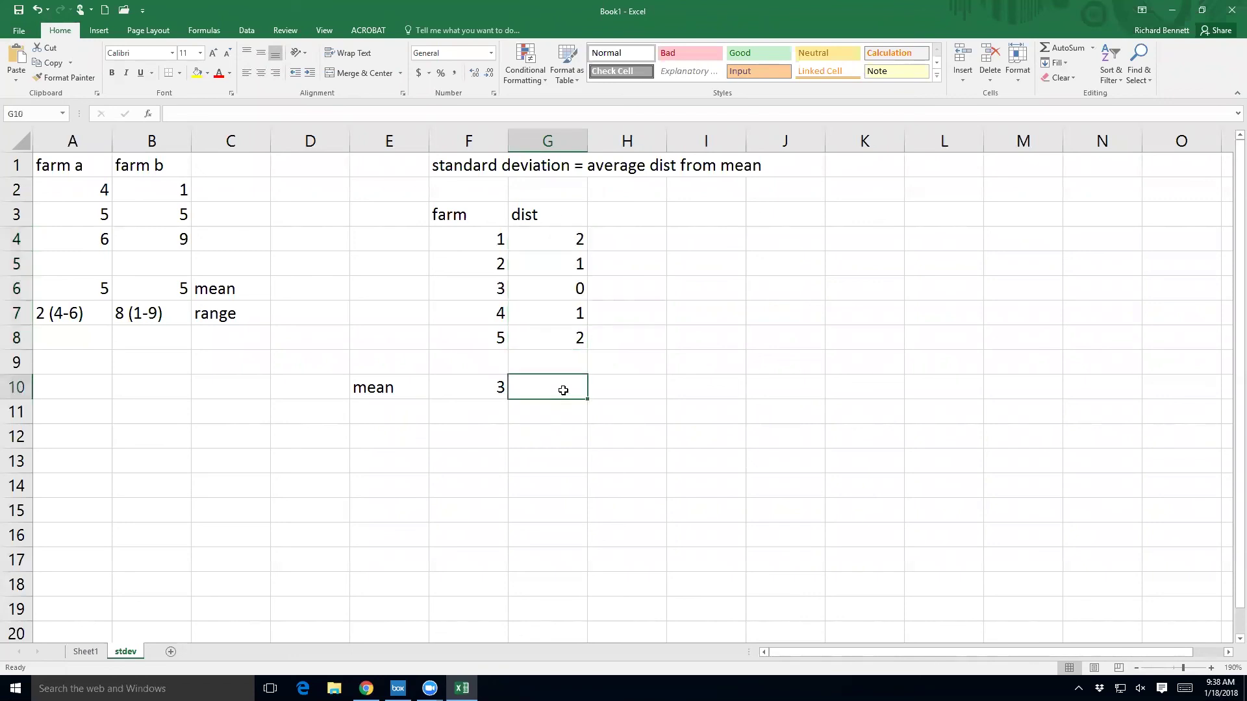
type("1.5")
key("Tab")
type("guess")
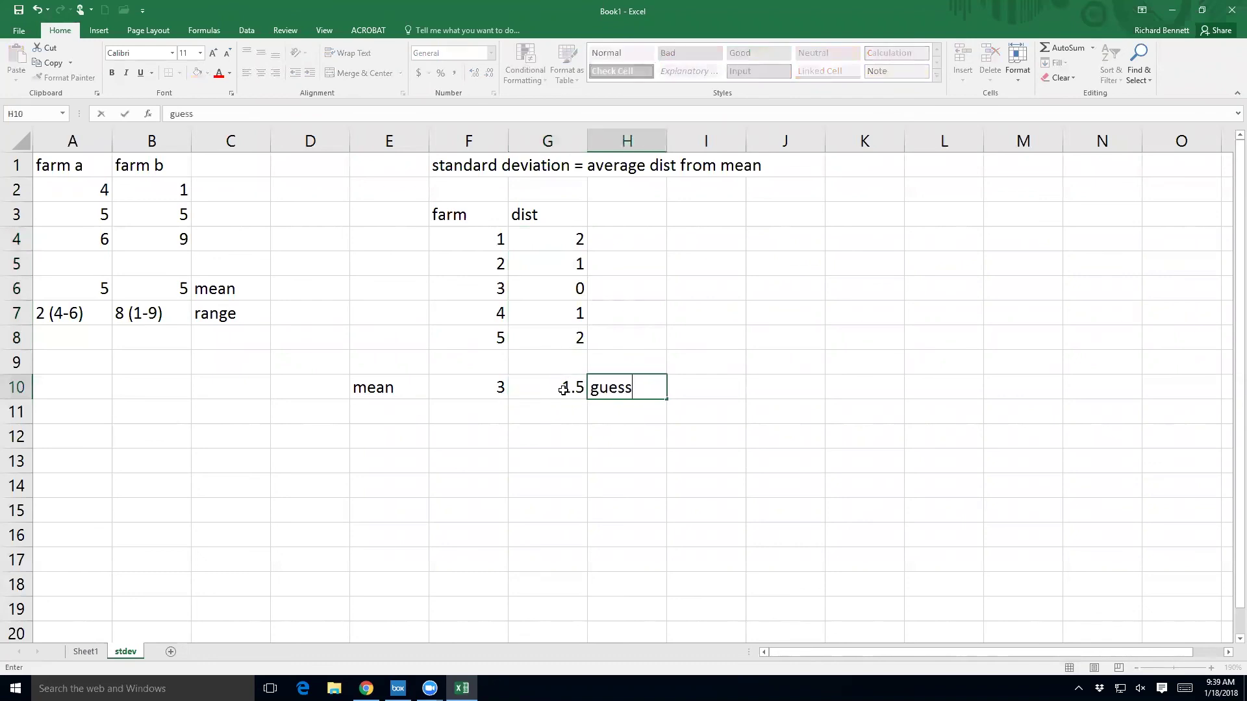
key("Return")
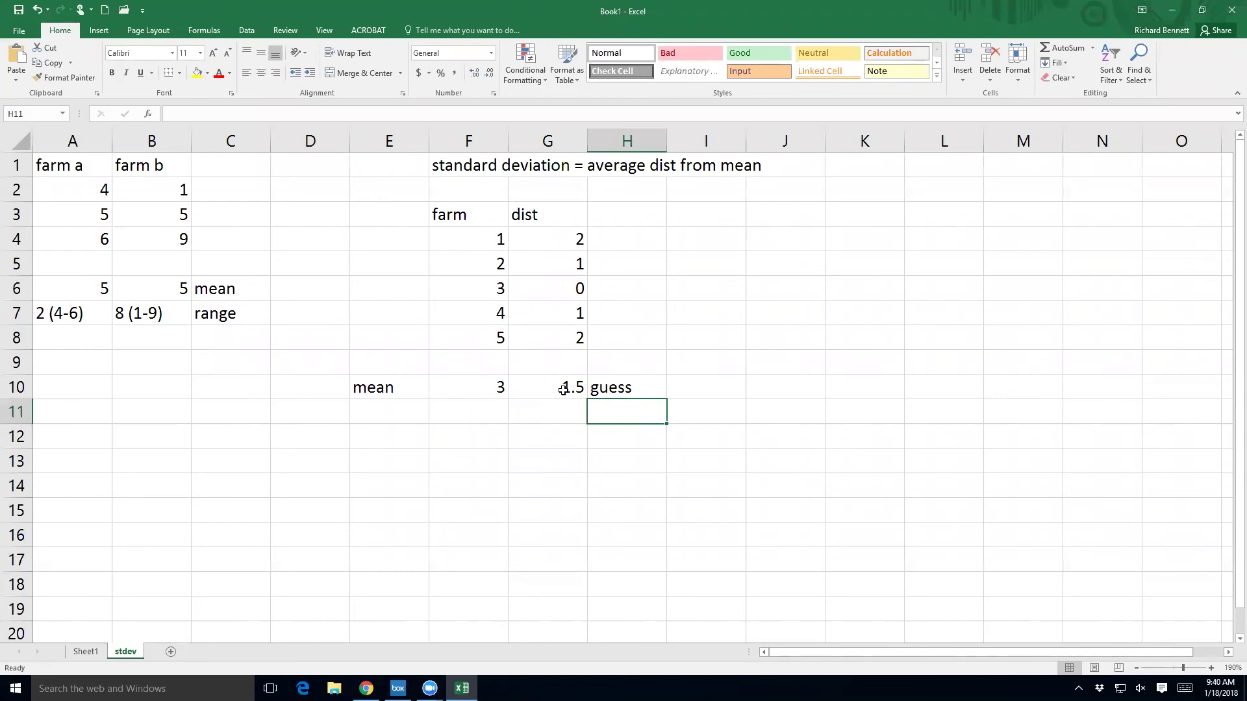
Step: Switch to Chrome and copy the population standard deviation formula image from the "pop stdev formula" image results
key("alt+Tab")
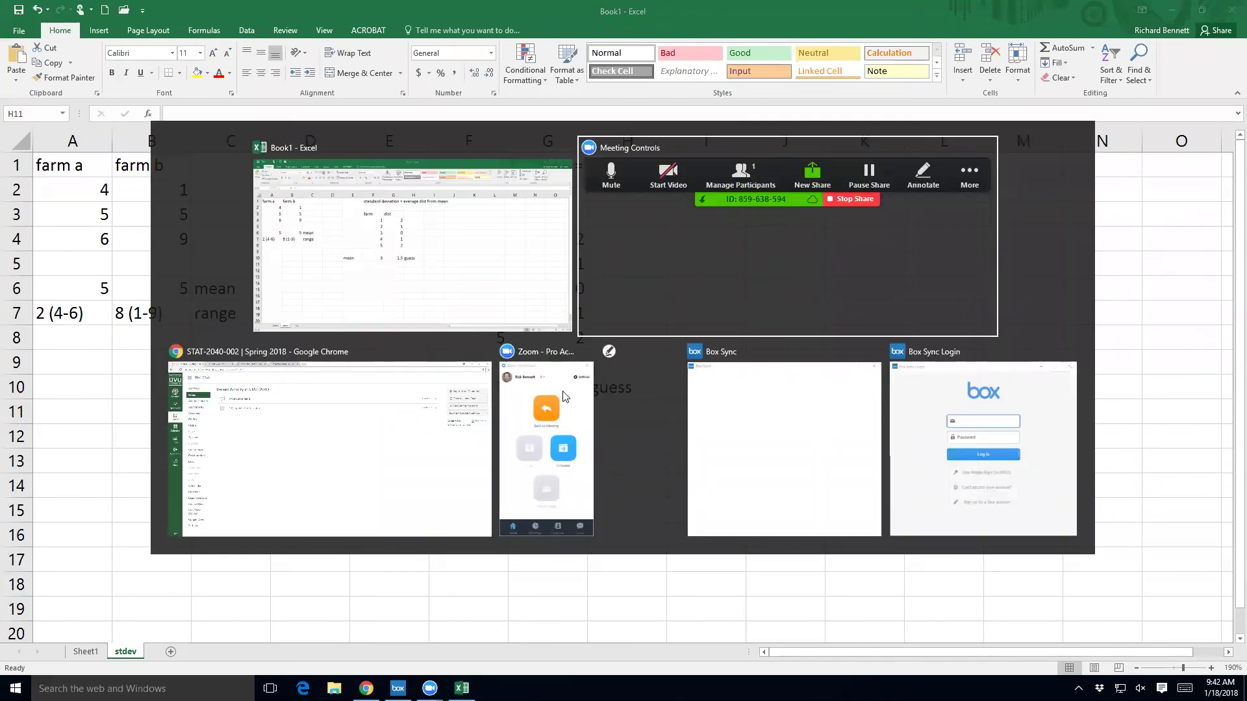
key("alt+Tab")
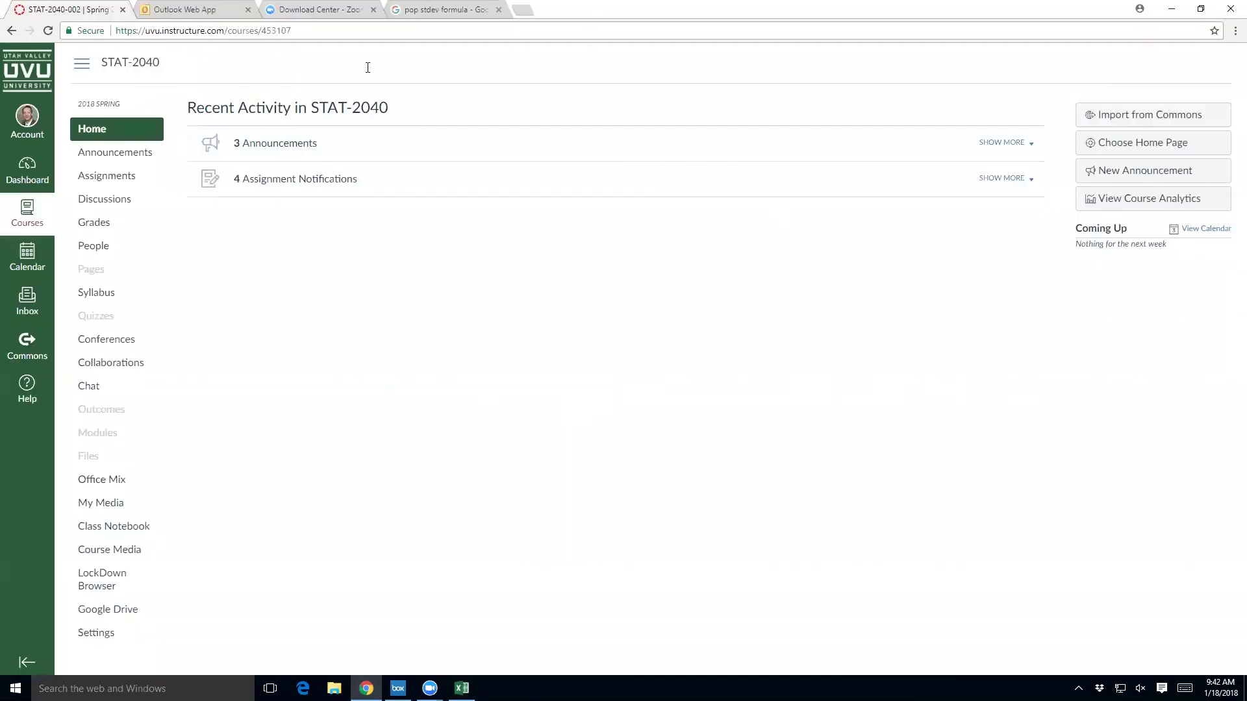
left_click(403, 14)
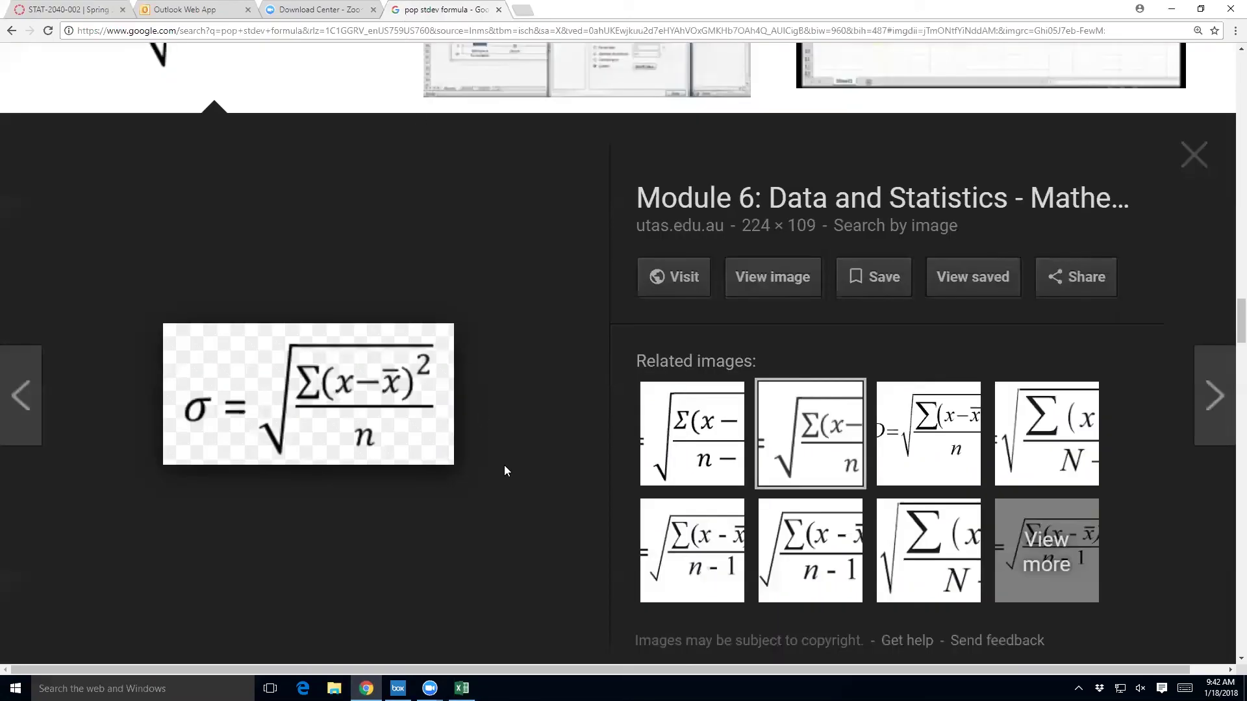
right_click(373, 415)
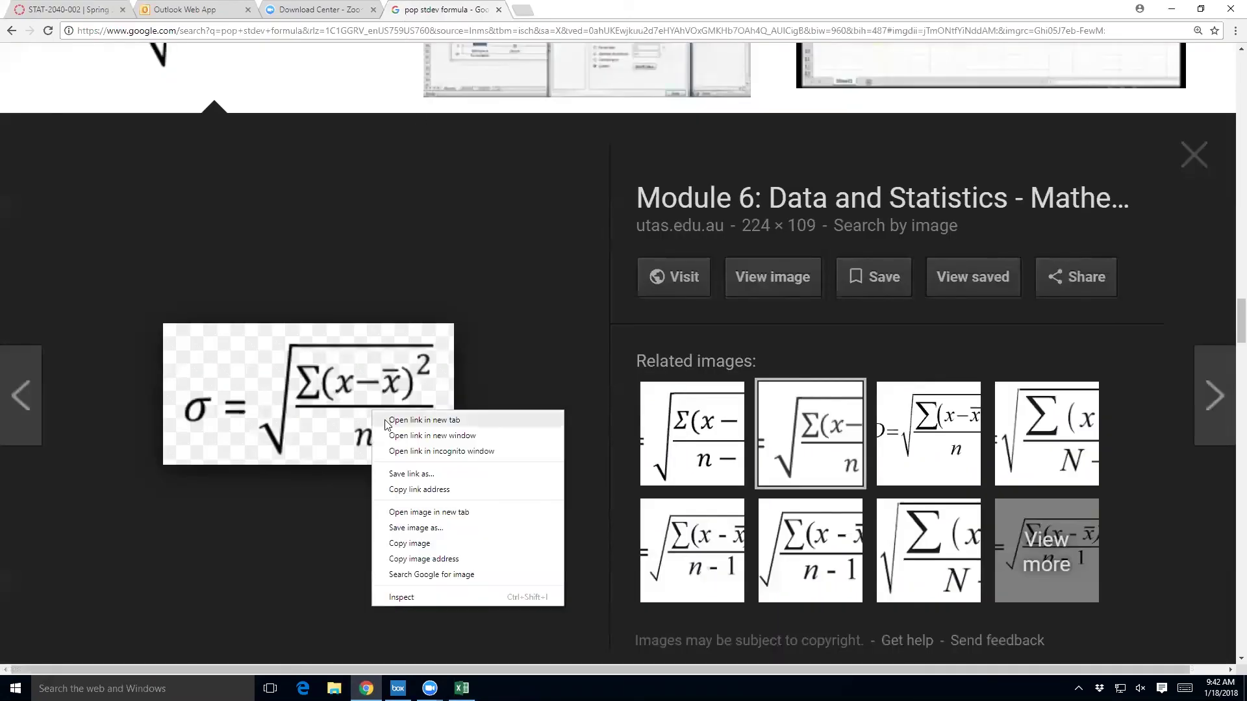
left_click(409, 543)
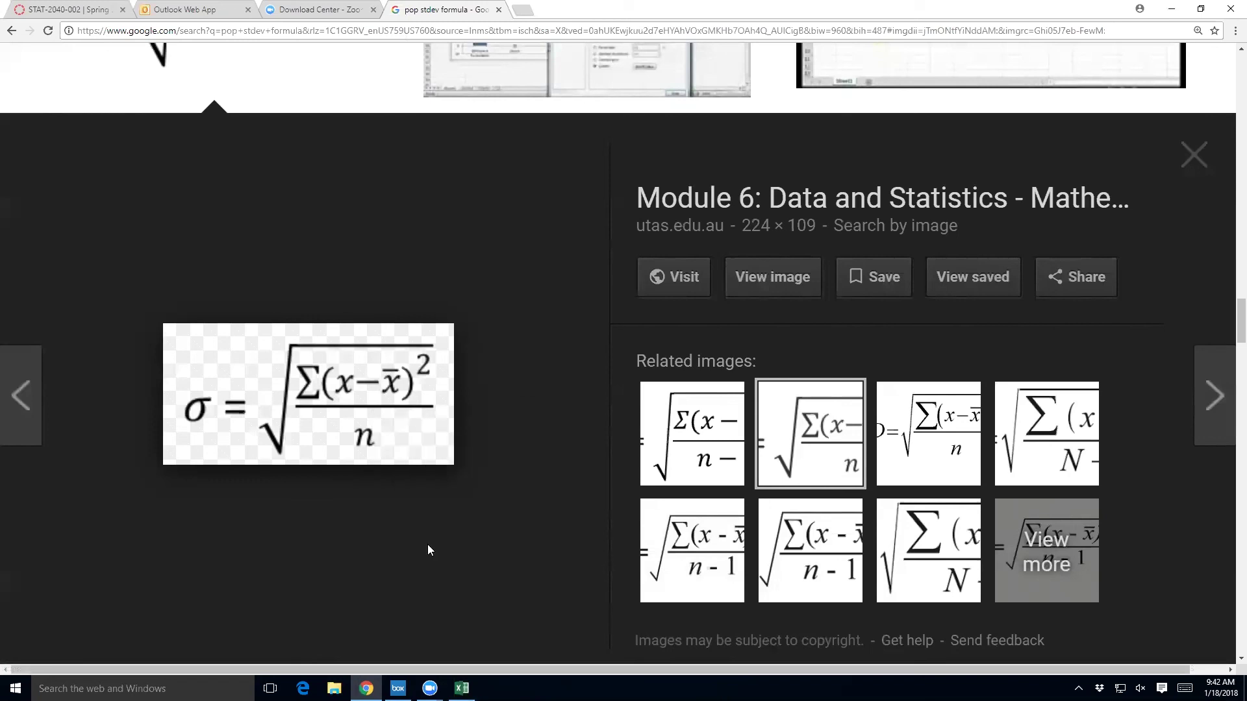
Step: Return to Excel, paste the population formula picture and scale it down over columns L to N near row 2
key("alt+Tab")
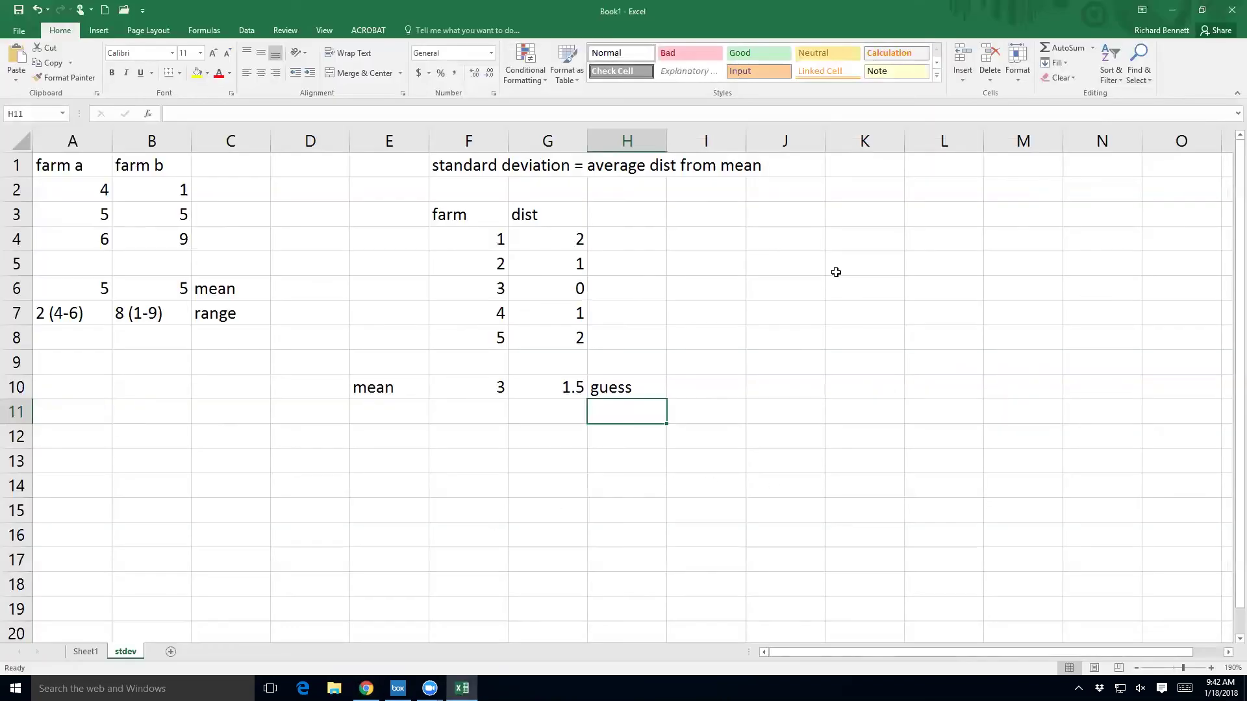
left_click(847, 199)
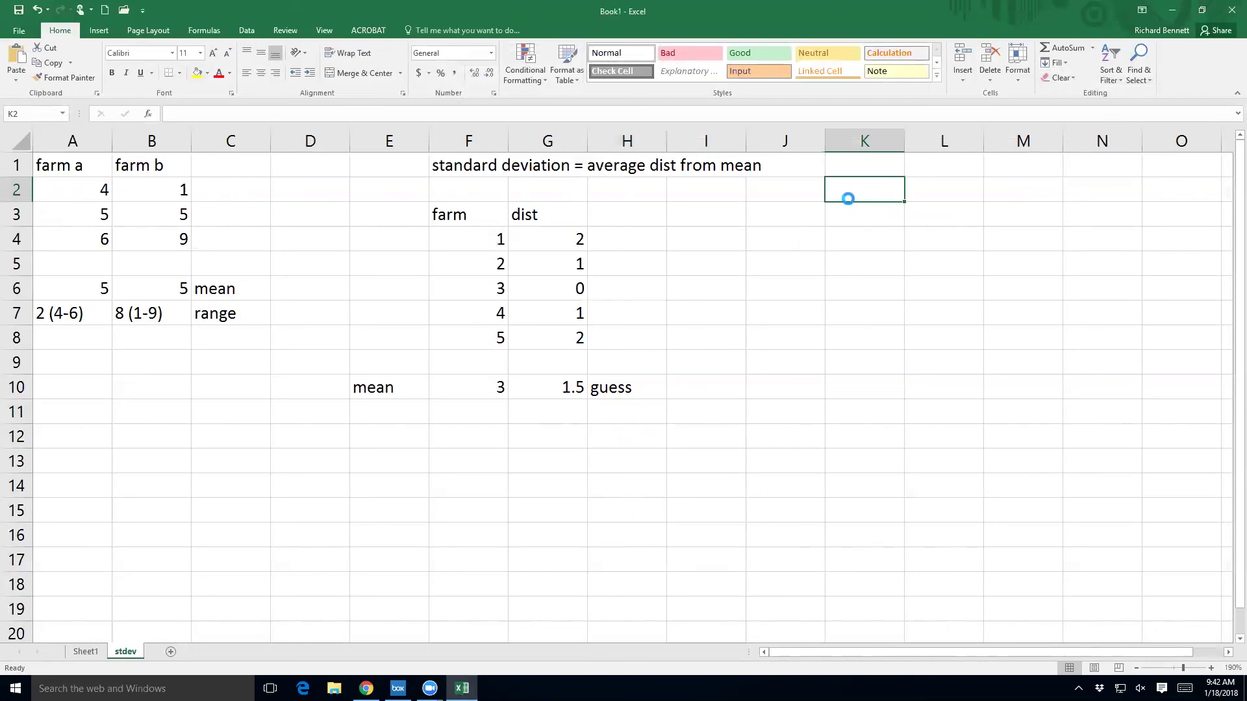
key("ctrl+v")
left_click_drag(823, 313, 919, 265)
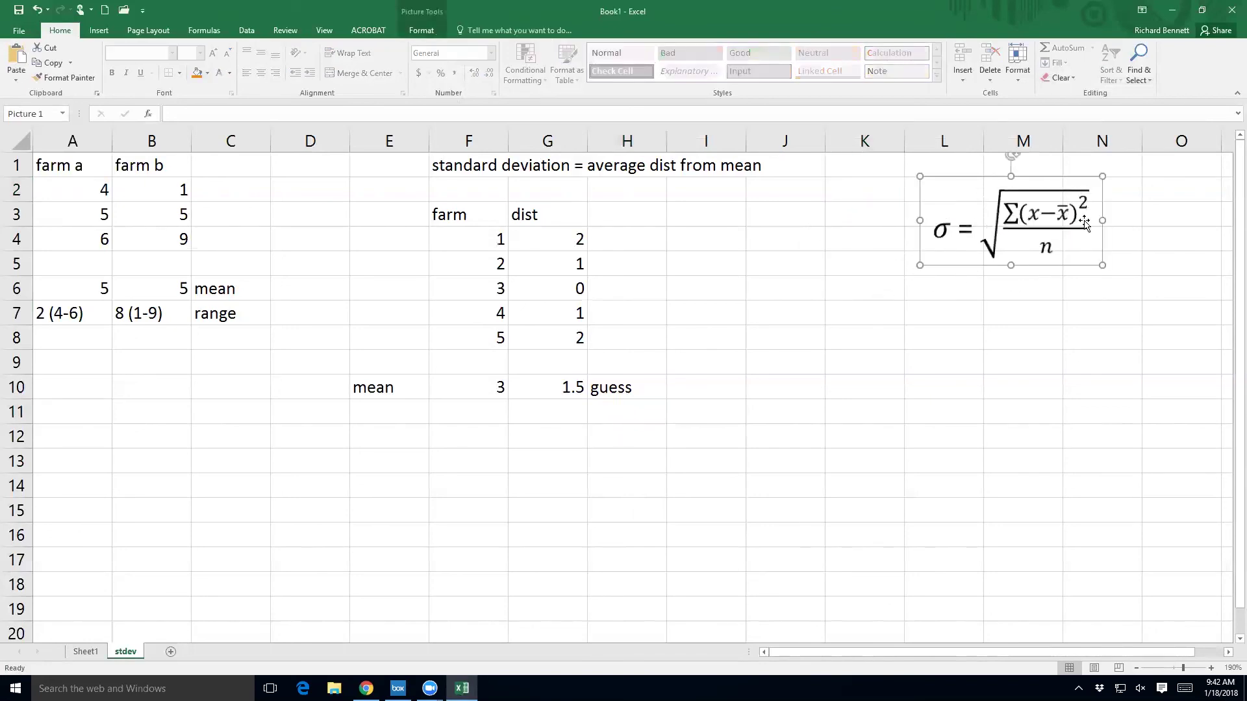
Step: Label the population formula picture "pop stdev" in L1
left_click(940, 169)
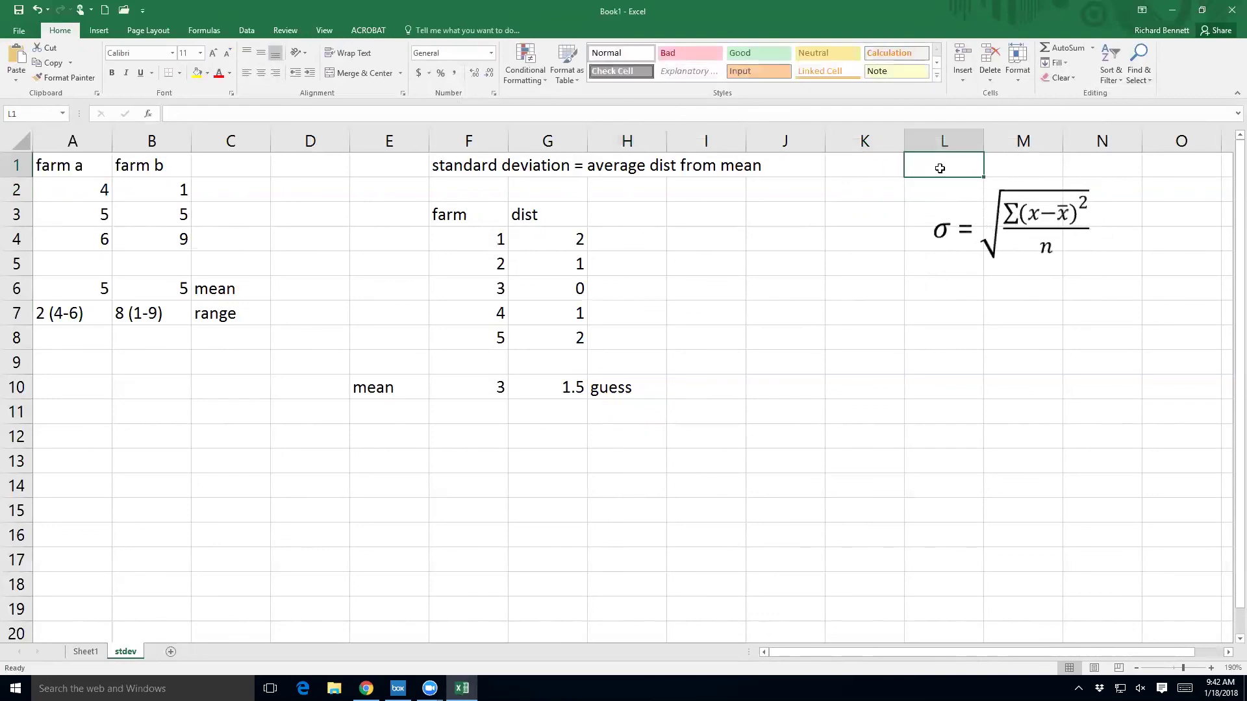
type("pop stdev")
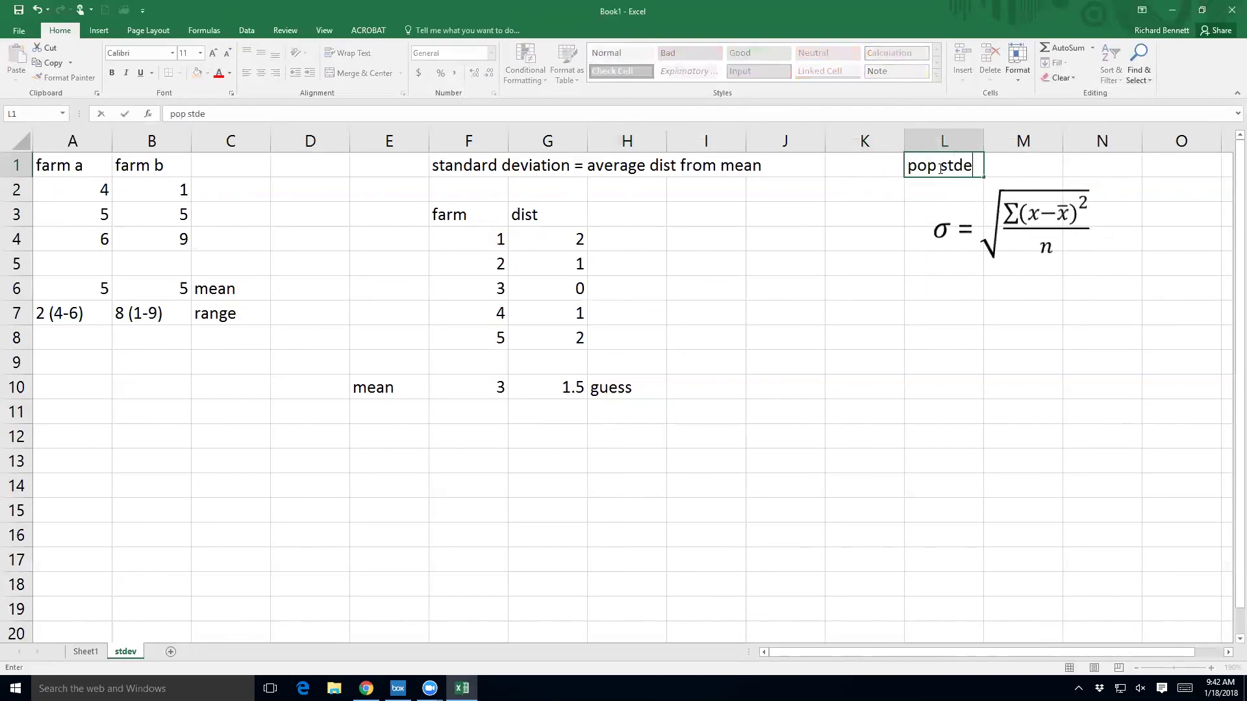
key("Return")
Step: Switch to Chrome, find the sample standard deviation formula with n - 1 in the image results and copy its image
key("alt+Tab")
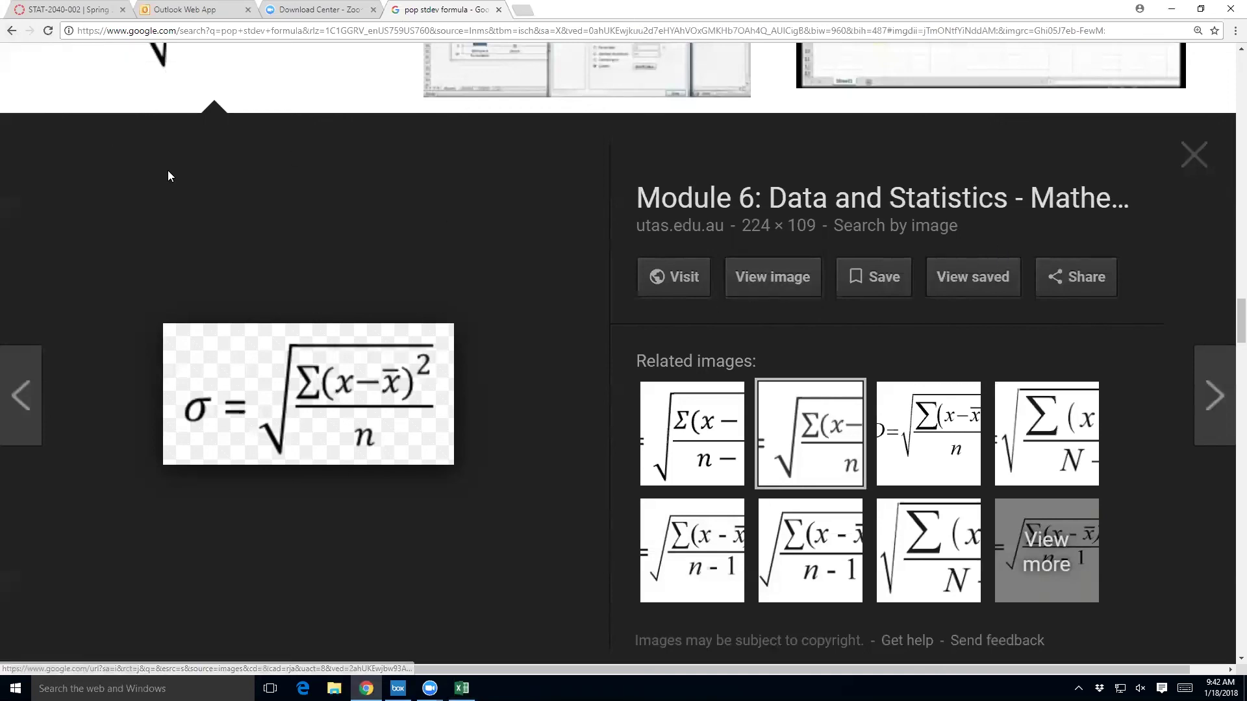
scroll(221, 257, "down", 1)
scroll(220, 262, "down", 5)
scroll(220, 262, "up", 12)
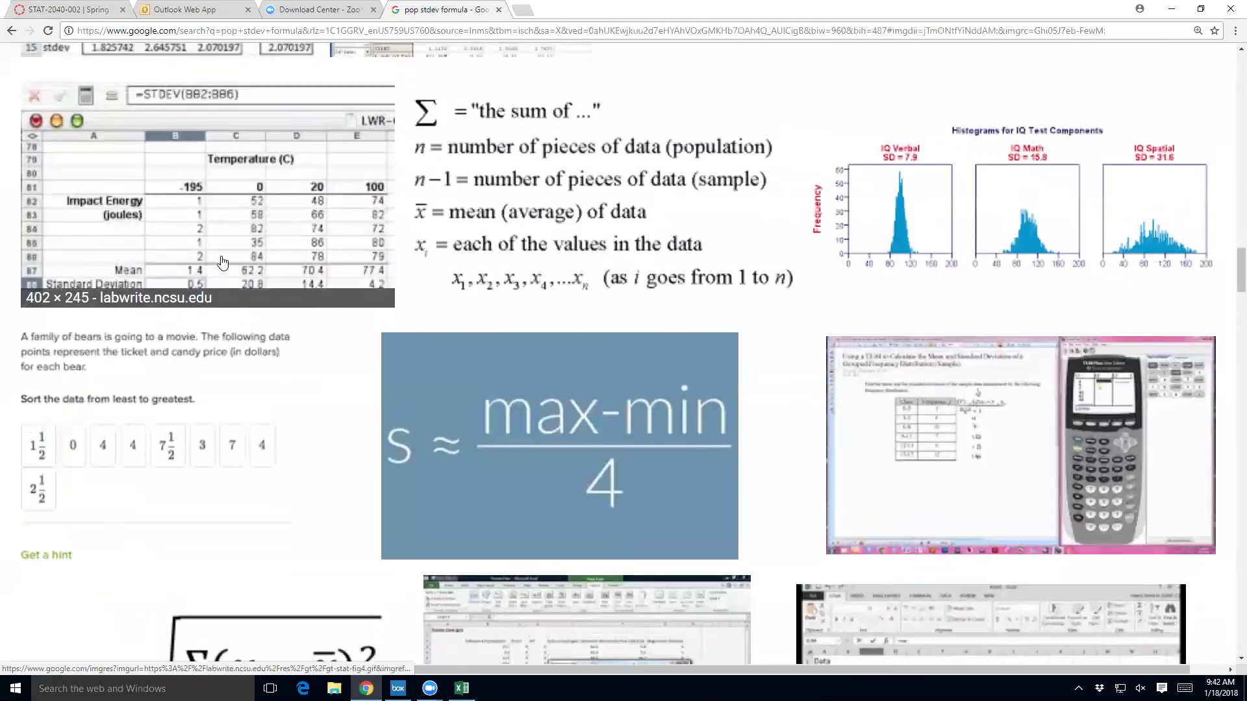
scroll(223, 262, "down", 4)
scroll(222, 261, "up", 10)
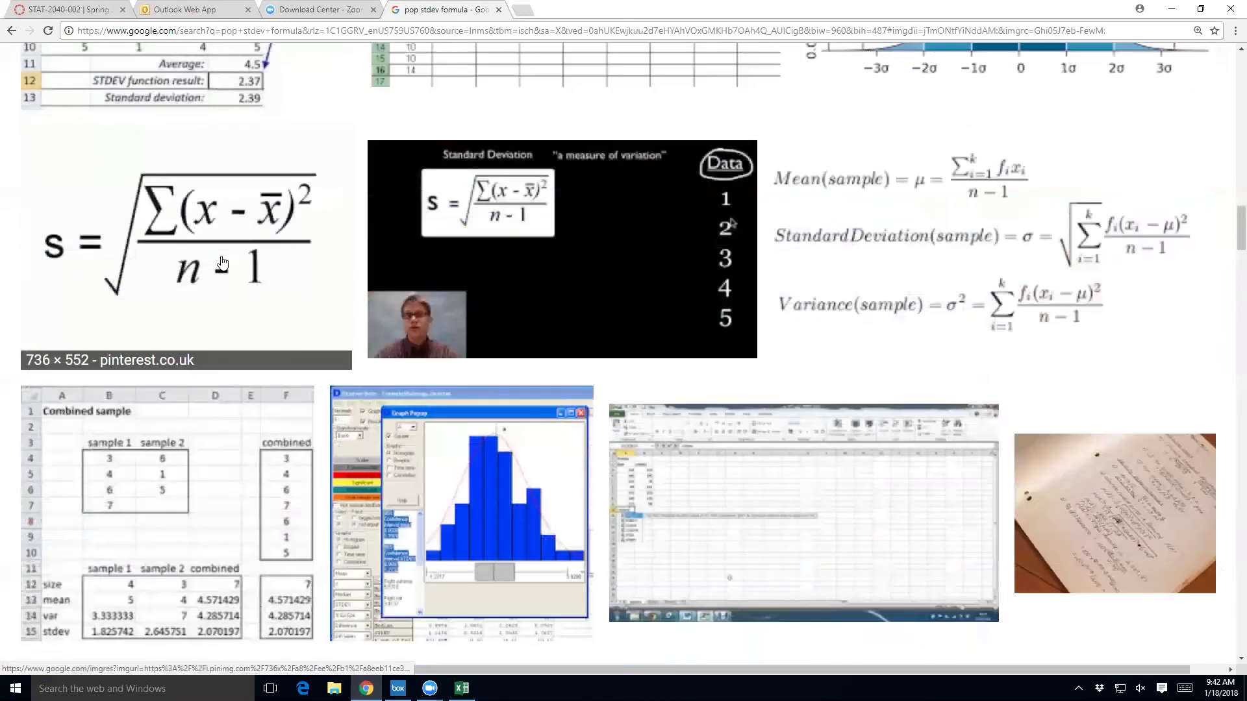
left_click(222, 262)
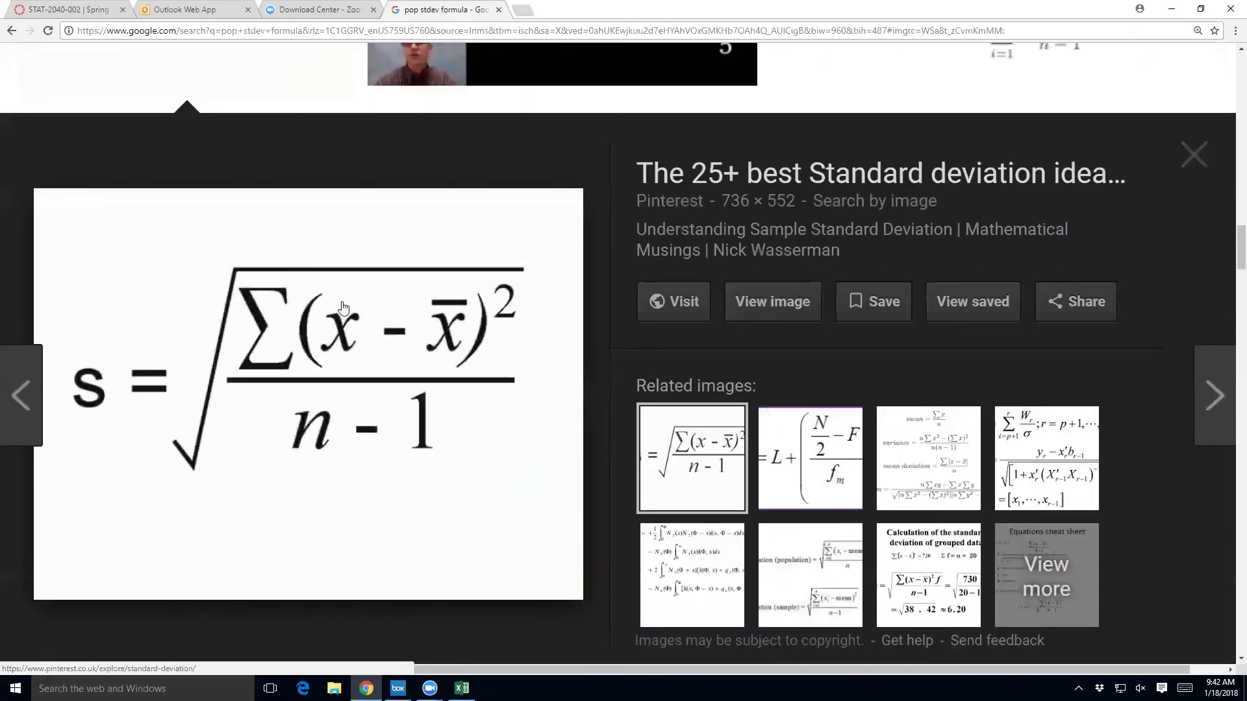
right_click(337, 317)
left_click(377, 391)
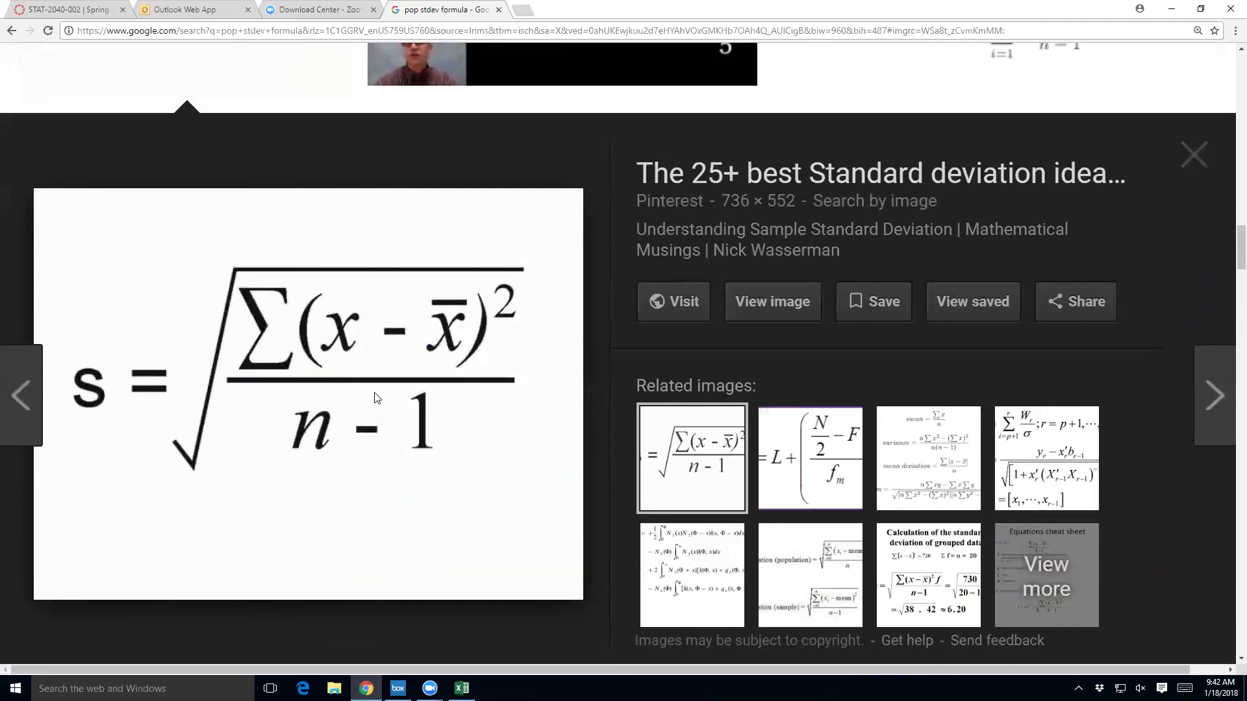
right_click(377, 391)
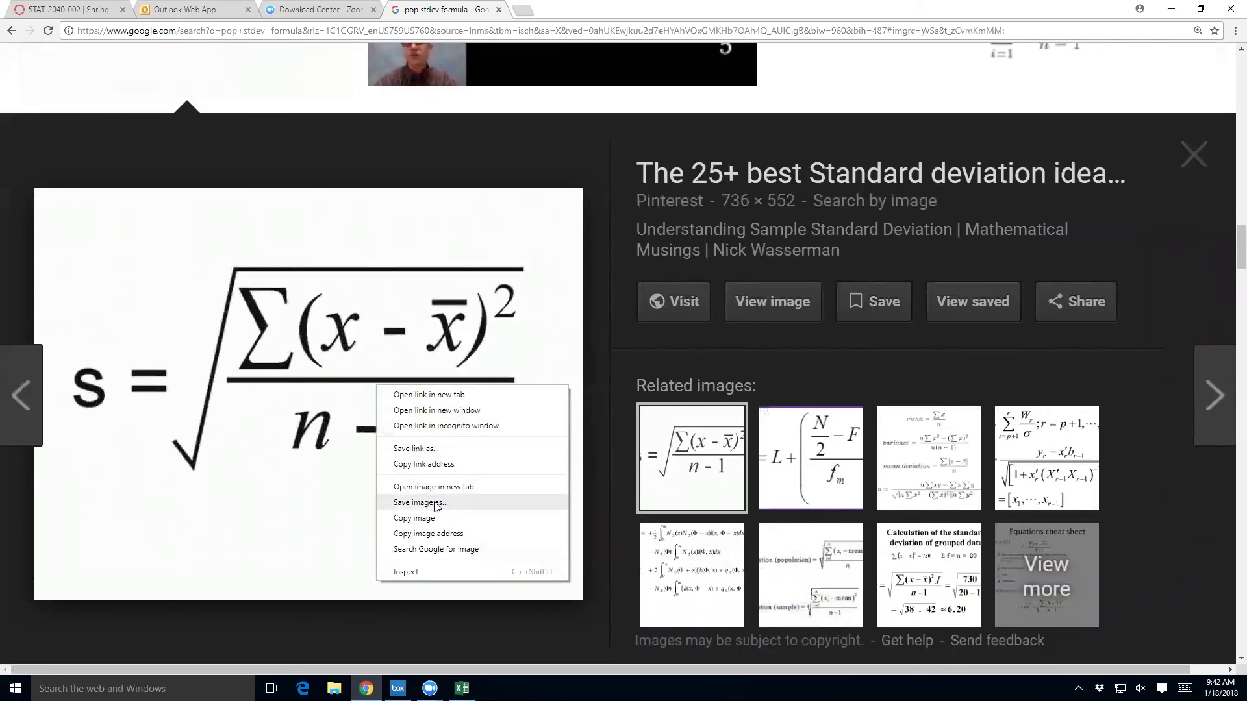
left_click(434, 523)
Step: Return to Excel, paste the sample formula picture, shrink it and place it just below the population formula
key("alt+Tab")
left_click(873, 349)
key("ctrl+v")
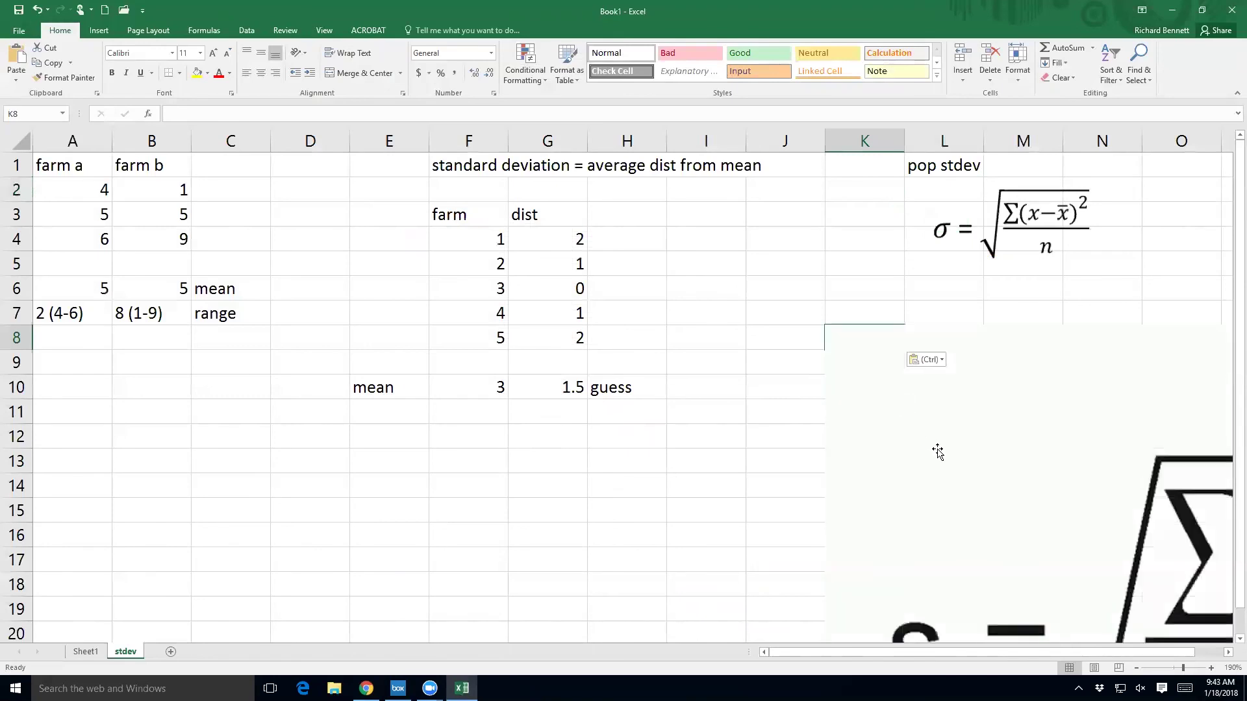
mouse_move(824, 326)
left_mouse_down()
mouse_move(1108, 541)
mouse_move(1141, 587)
mouse_move(793, 325)
mouse_move(635, 231)
mouse_move(591, 170)
mouse_move(742, 304)
mouse_move(974, 446)
mouse_move(920, 447)
left_mouse_up()
left_click_drag(1075, 534, 992, 368)
Step: Label the sample formula picture "sample stdev" in L14
left_click(901, 481)
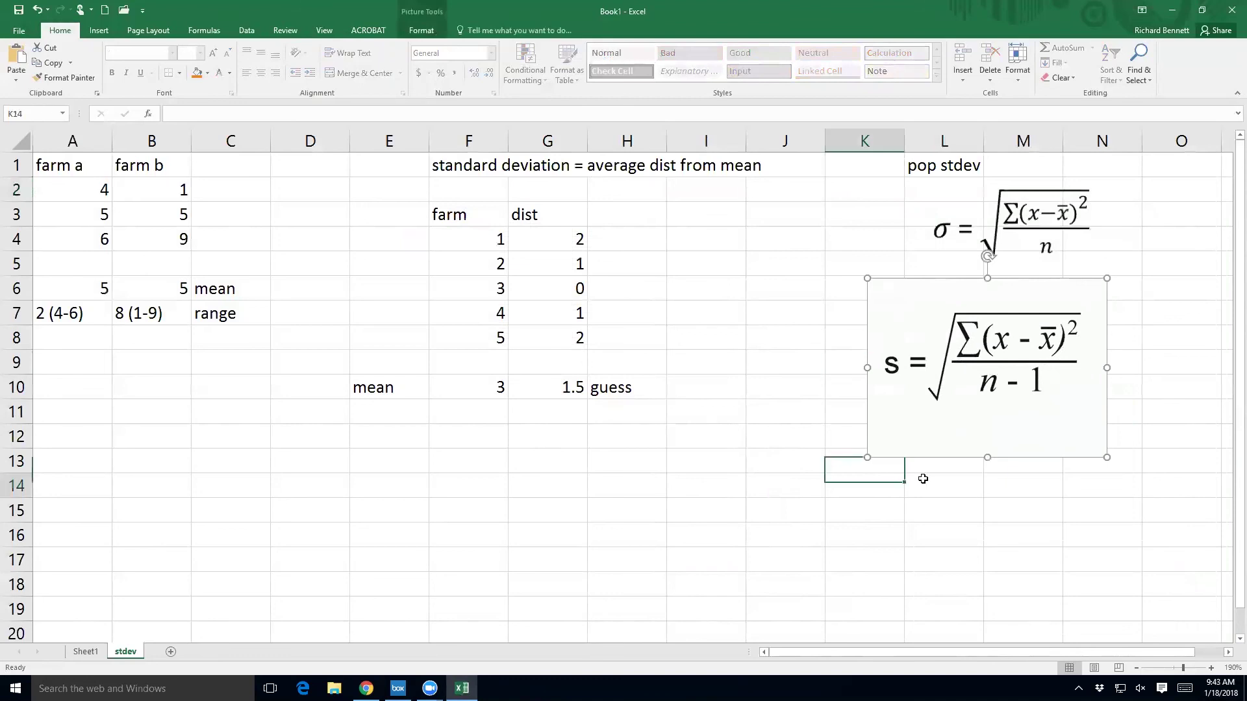
left_click(964, 490)
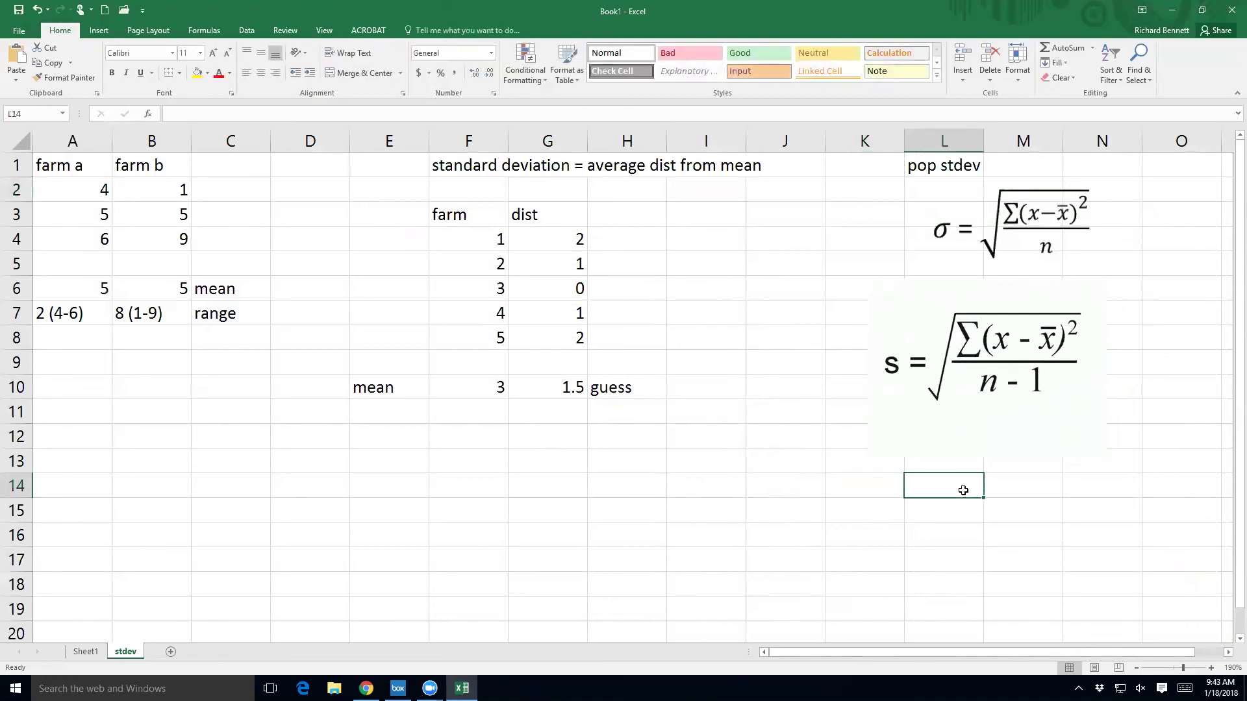
type("sample stdev")
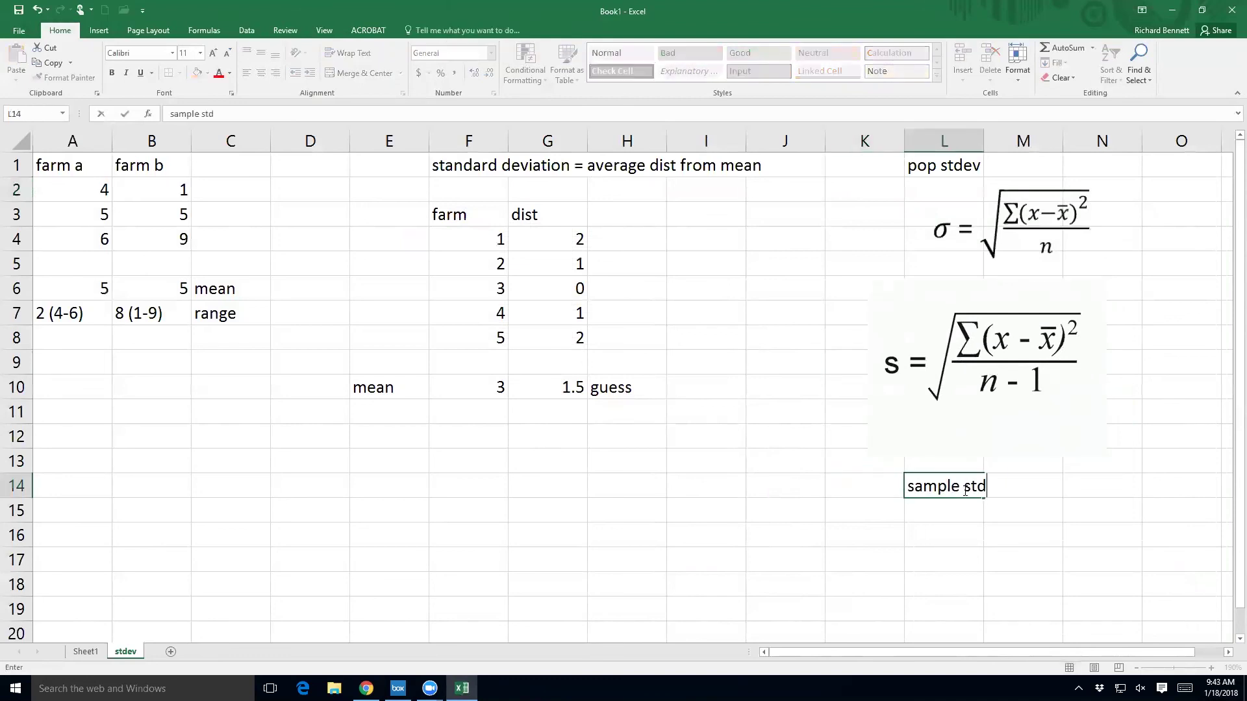
key("Return")
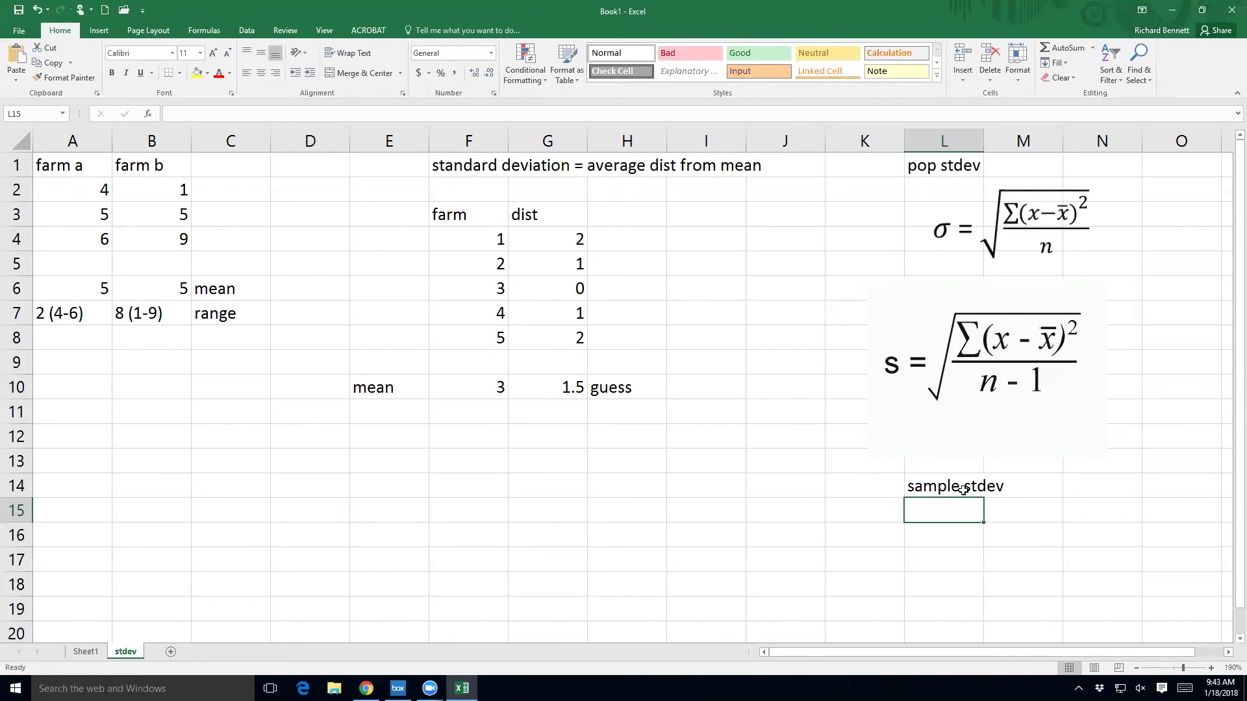
Step: Enter the column heading "data-mean" in I3
left_click(689, 219)
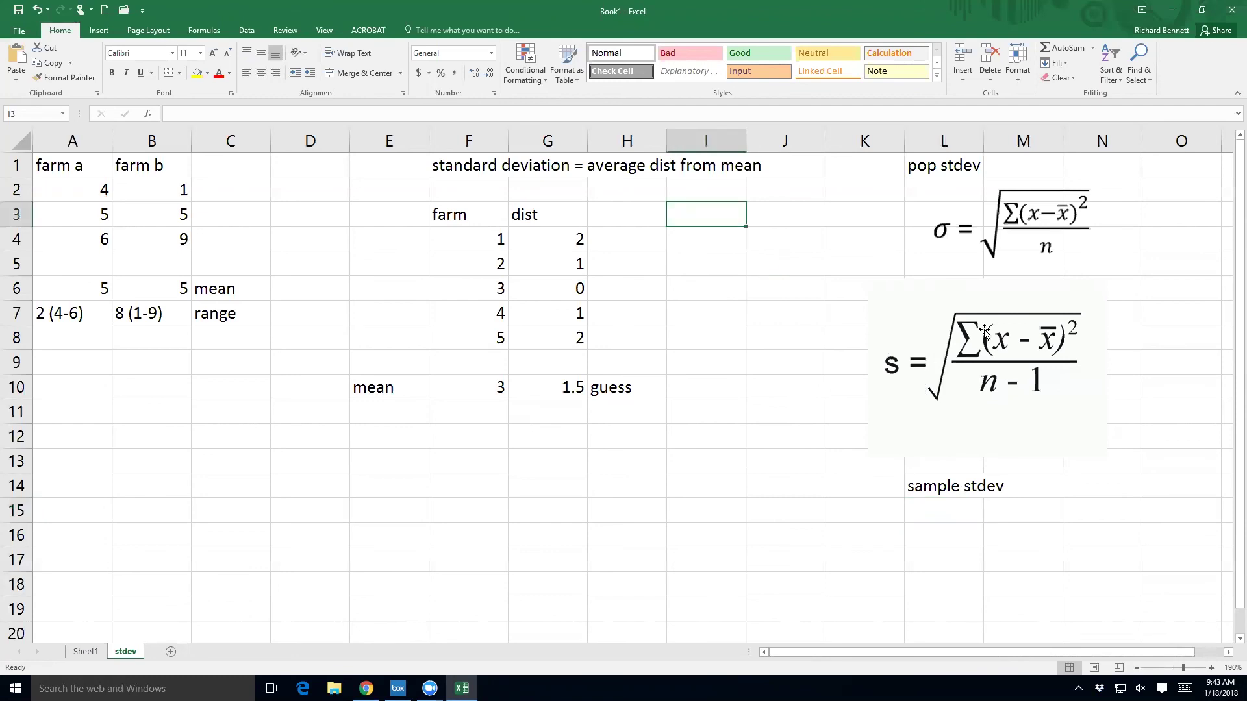
type("data-mea")
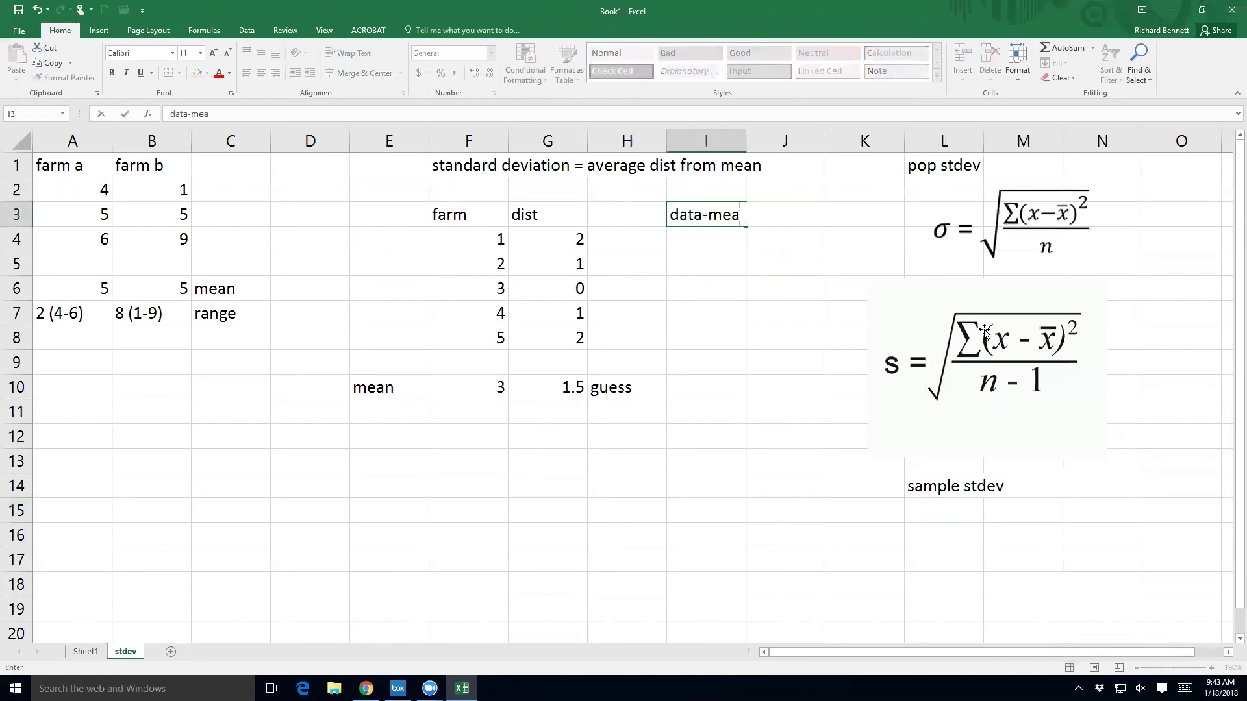
type("n")
key("Return")
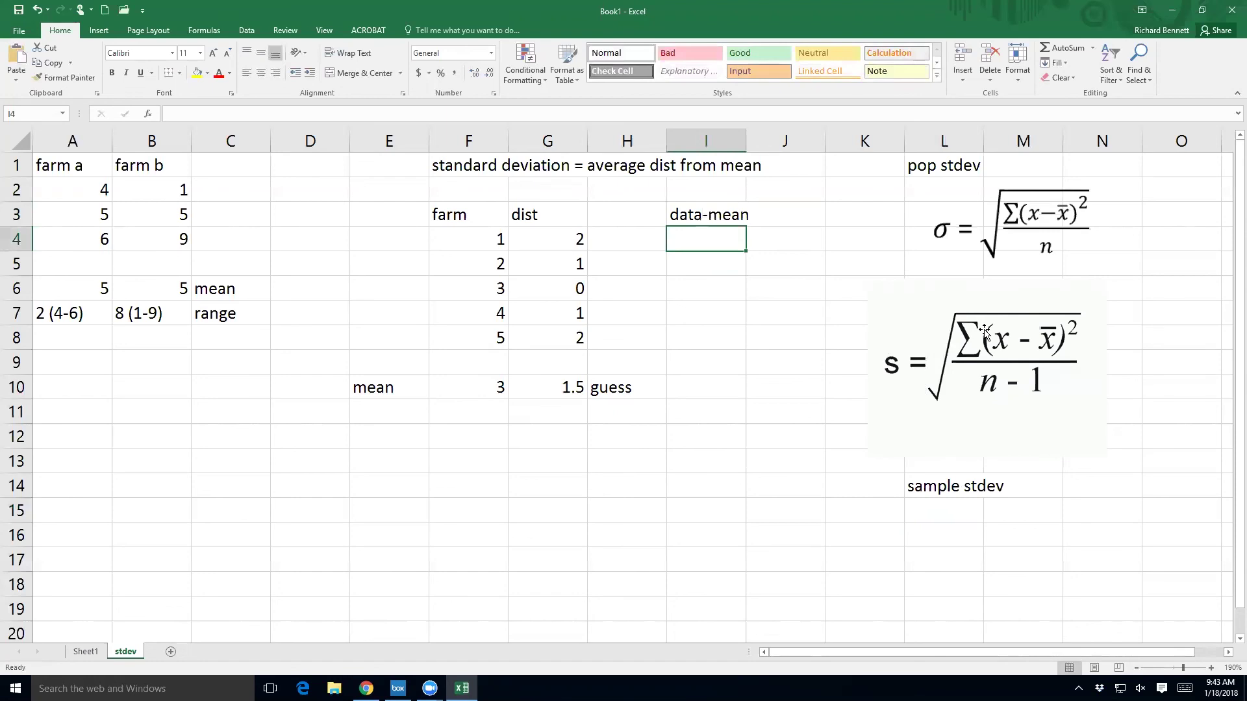
Step: Enter =F4-$F$10 in I4 to subtract the mean from the first farm value
type("=")
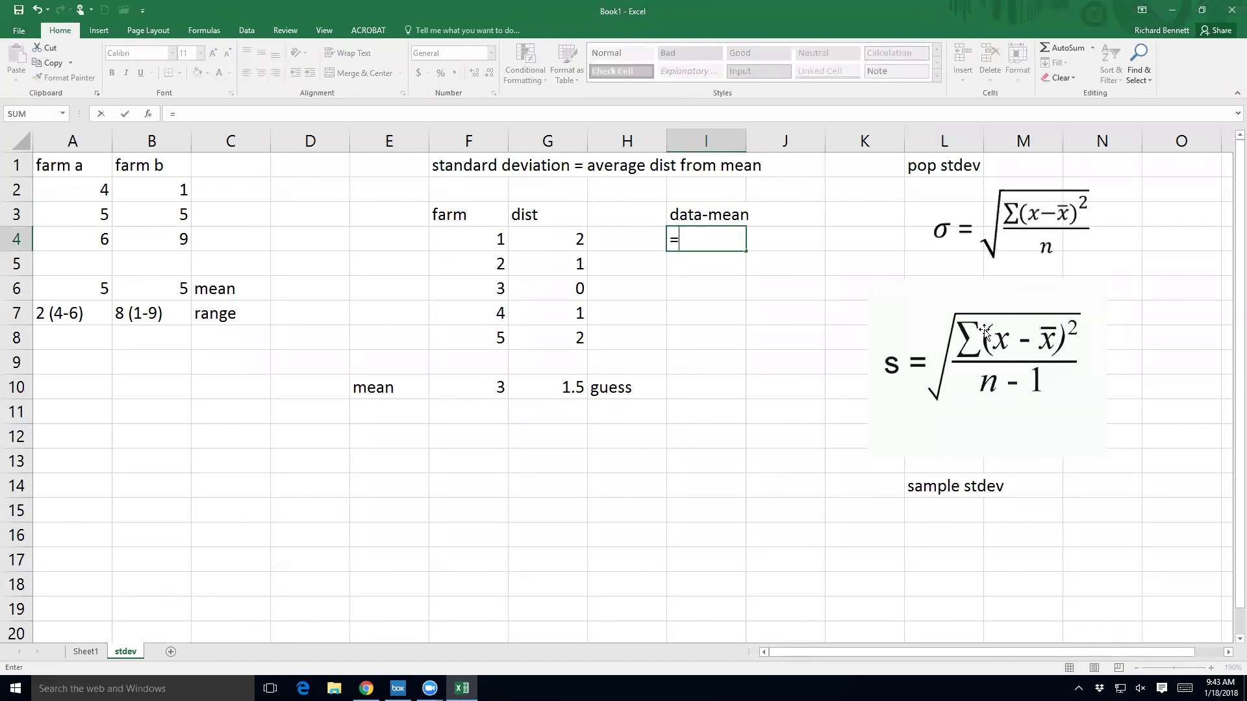
left_click(500, 240)
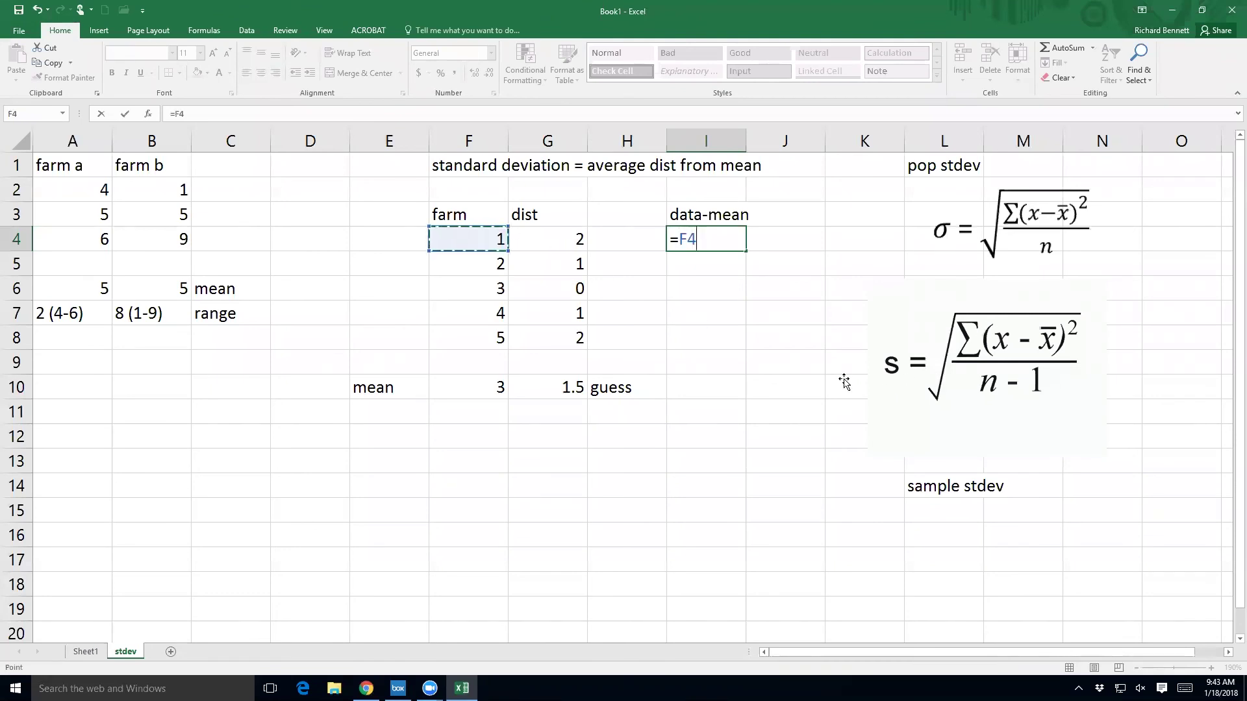
type("-")
left_click(499, 387)
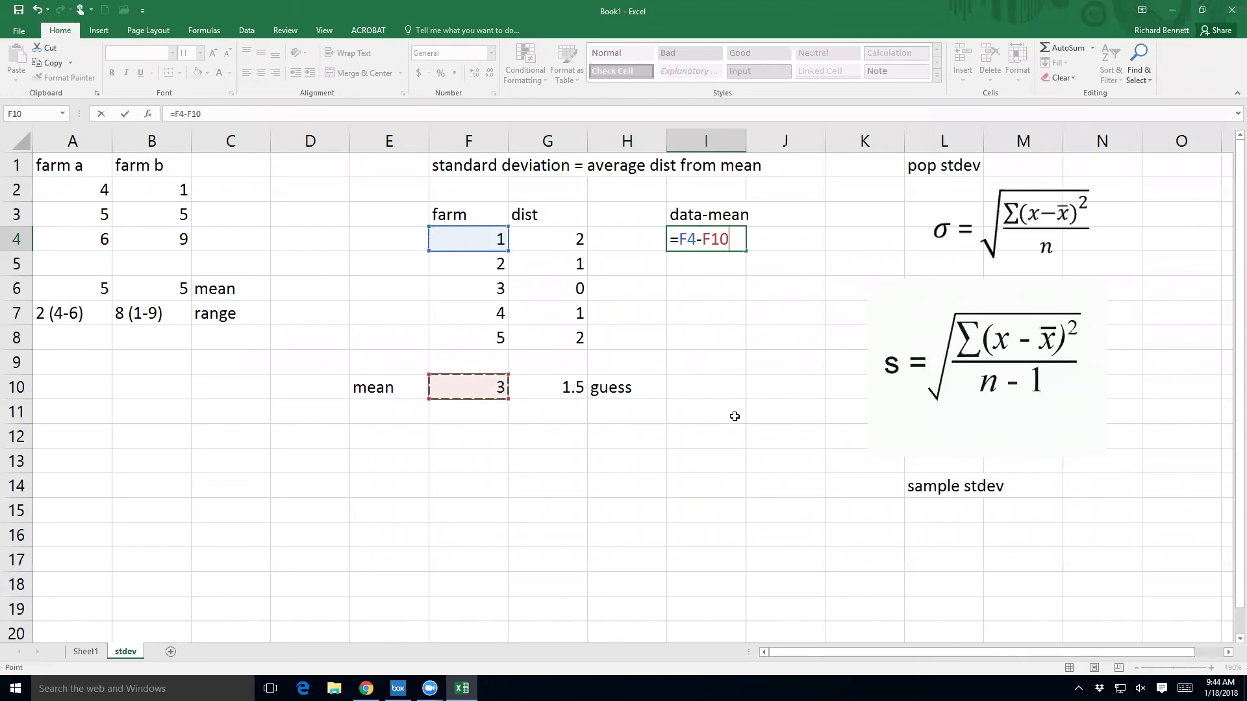
key("F4")
key("Return")
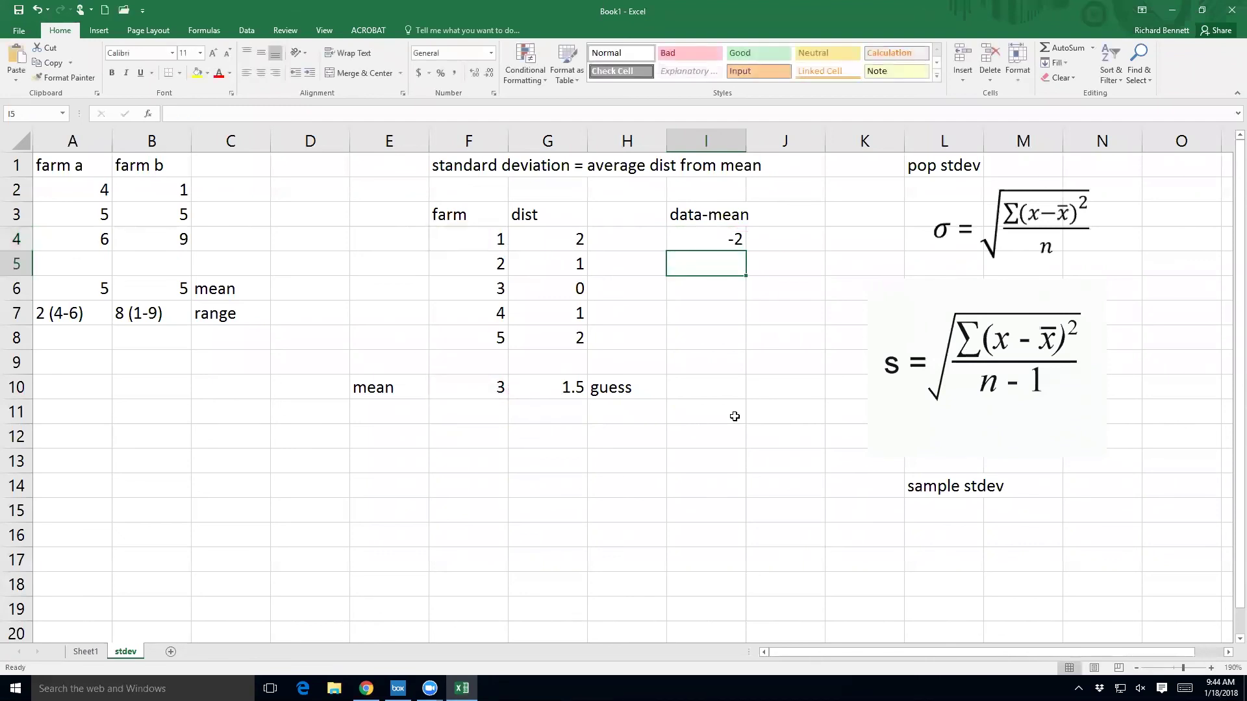
Step: Fill the data-mean formula from I4 down through I8
left_click_drag(556, 231, 565, 332)
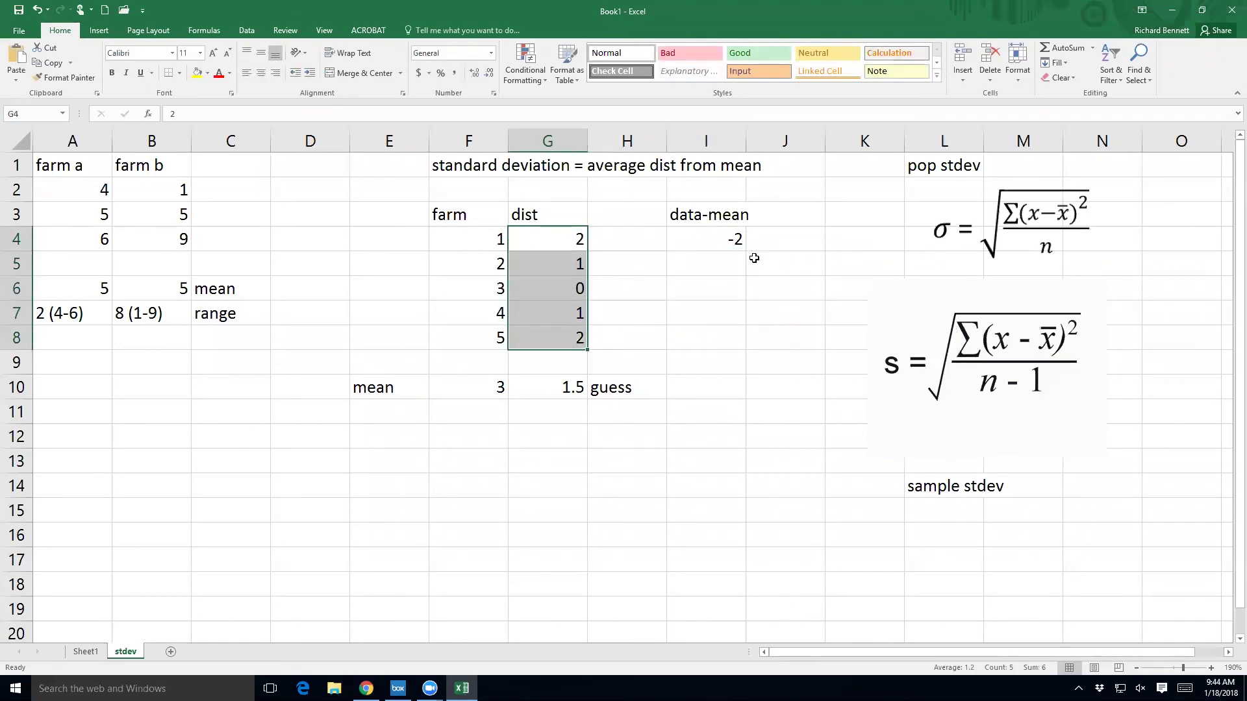
left_click(734, 243)
left_click_drag(746, 251, 733, 351)
left_click_drag(559, 239, 570, 337)
left_click_drag(733, 251, 740, 346)
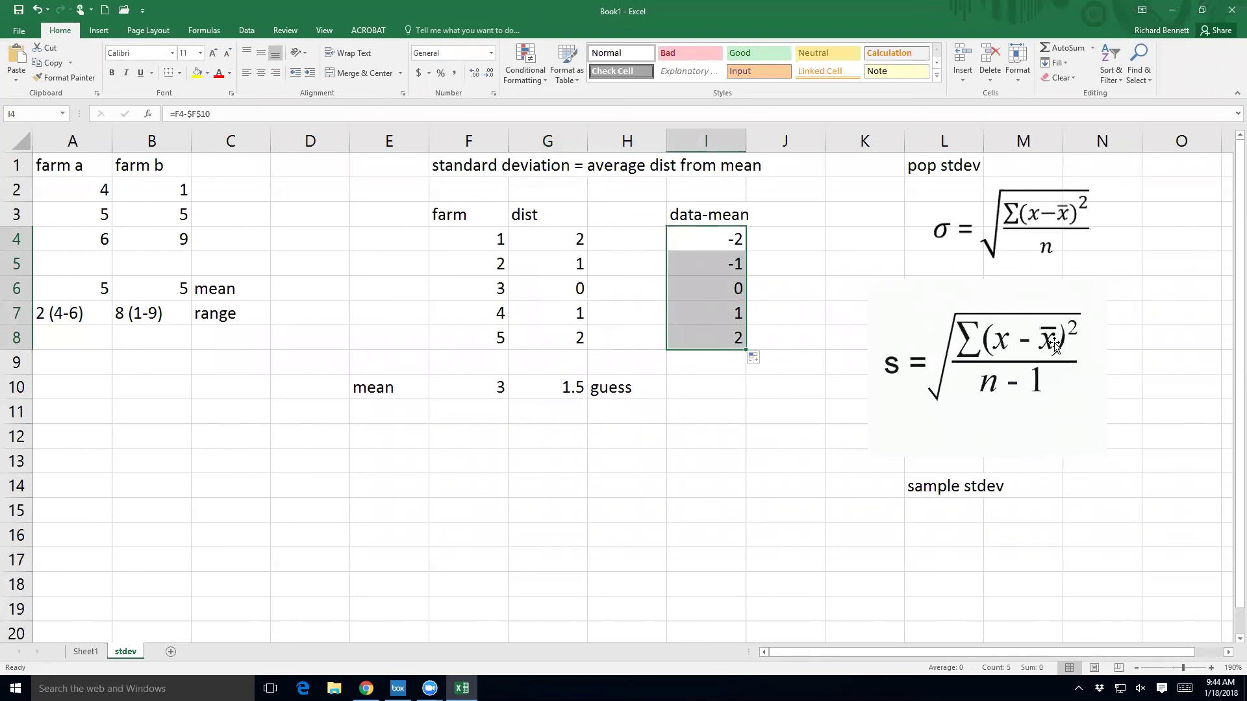
Step: Enter the column heading "squre diff" in J3
left_click(793, 220)
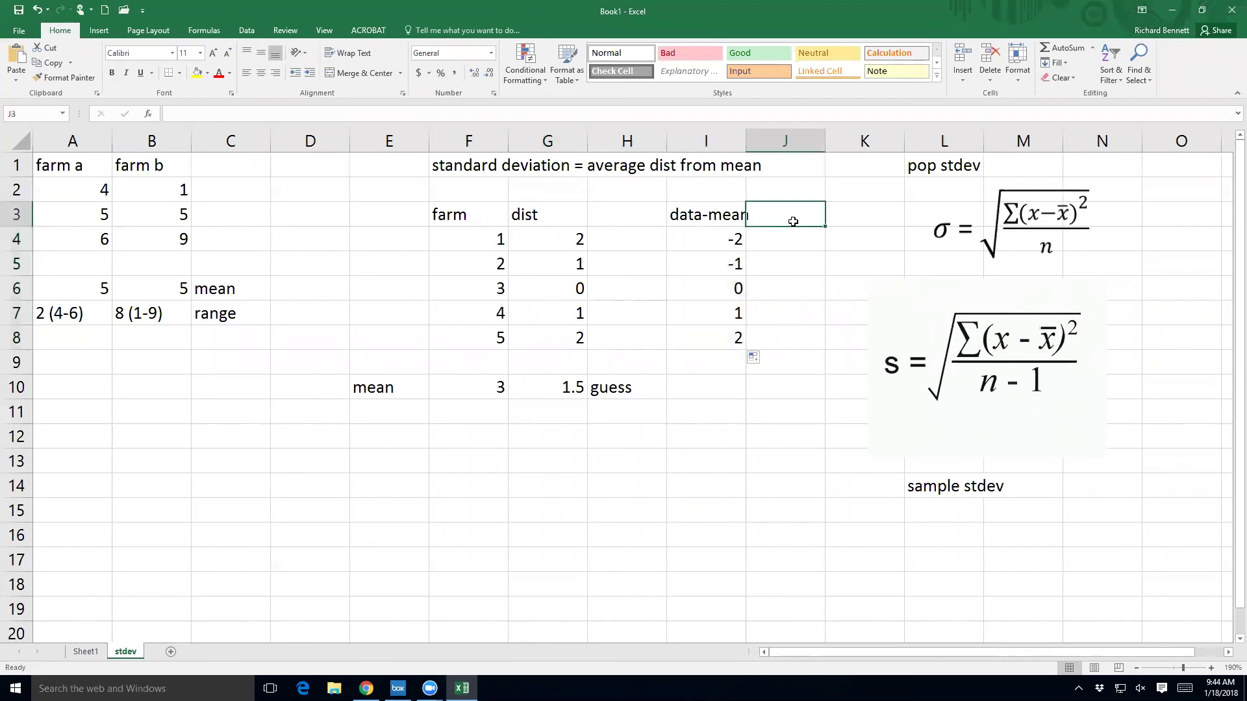
type("sqr")
type("u")
key("BackSpace")
key("BackSpace")
type("u8ar")
key("BackSpace")
key("BackSpace")
key("BackSpace")
type("re diff")
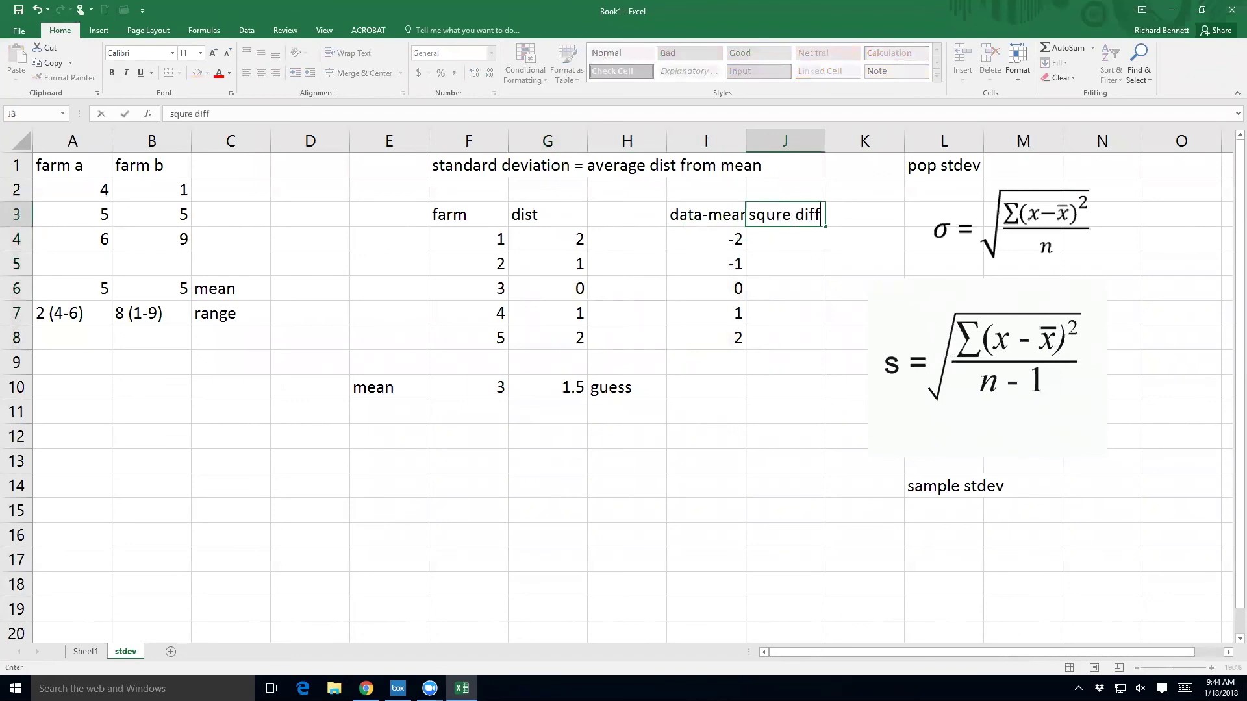
key("Return")
Step: Enter =I4^2 in J4 to square the difference and fill the formula down through J8
type("=")
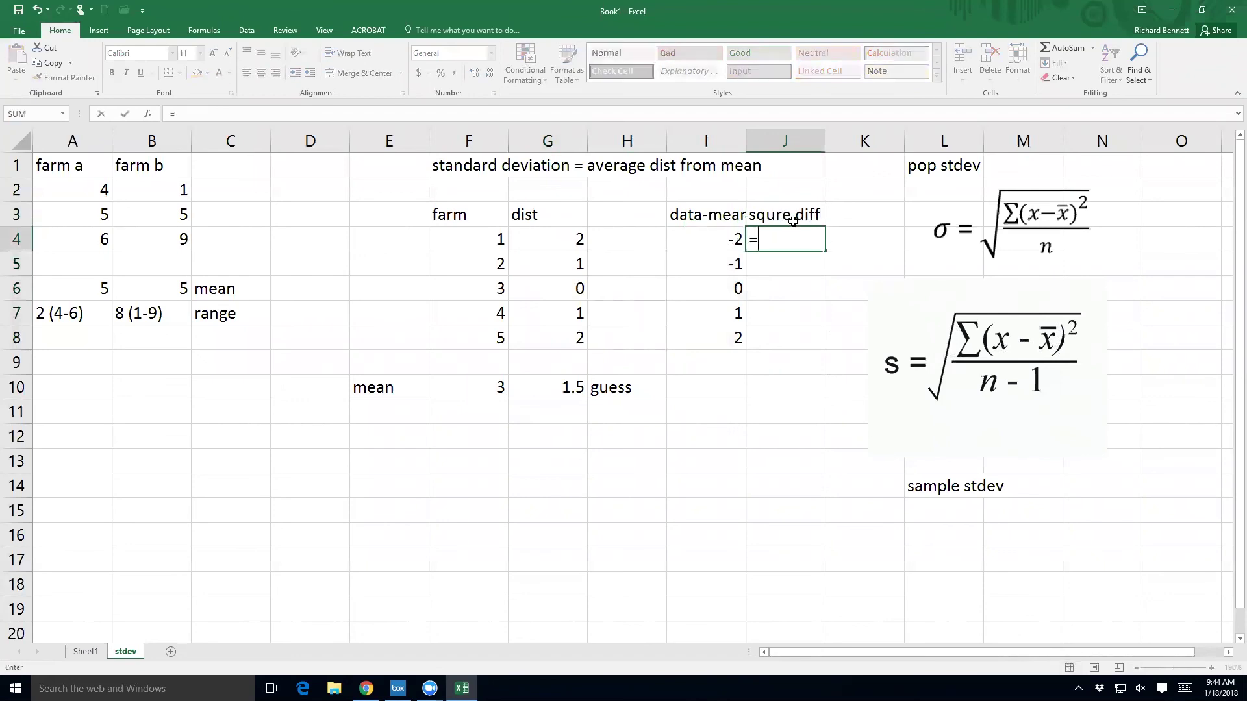
key("Left")
type("^")
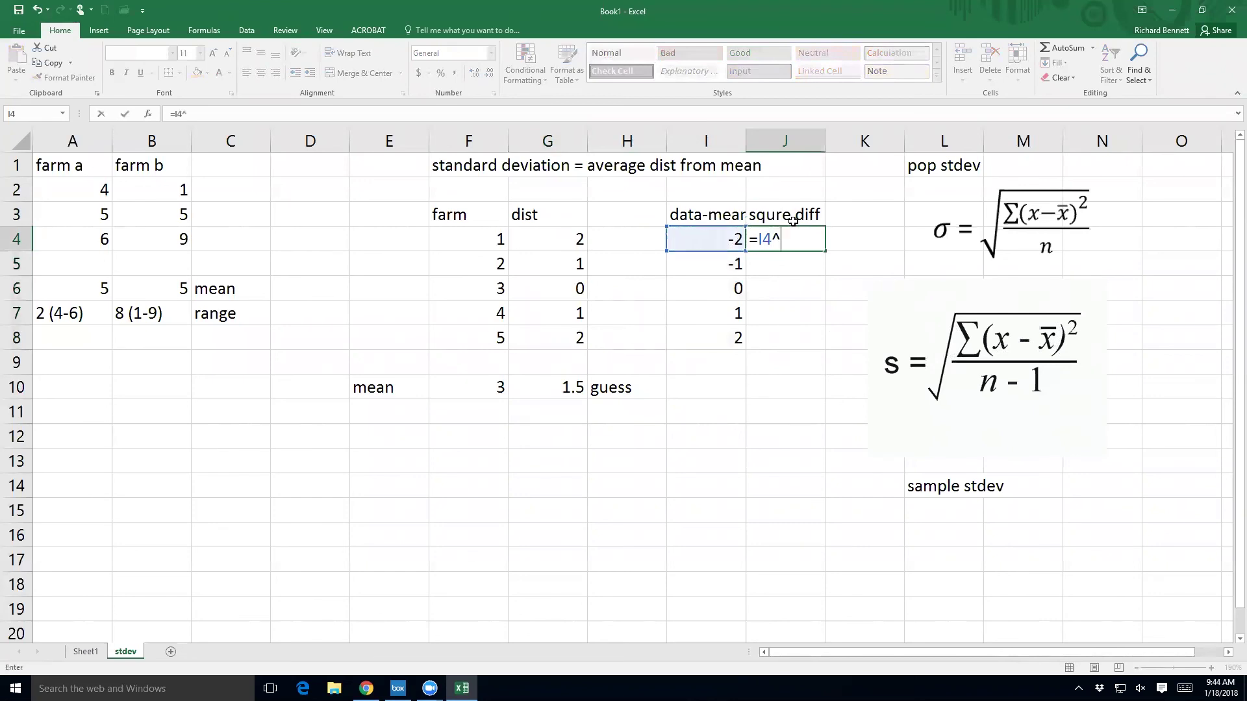
type("2")
key("Return")
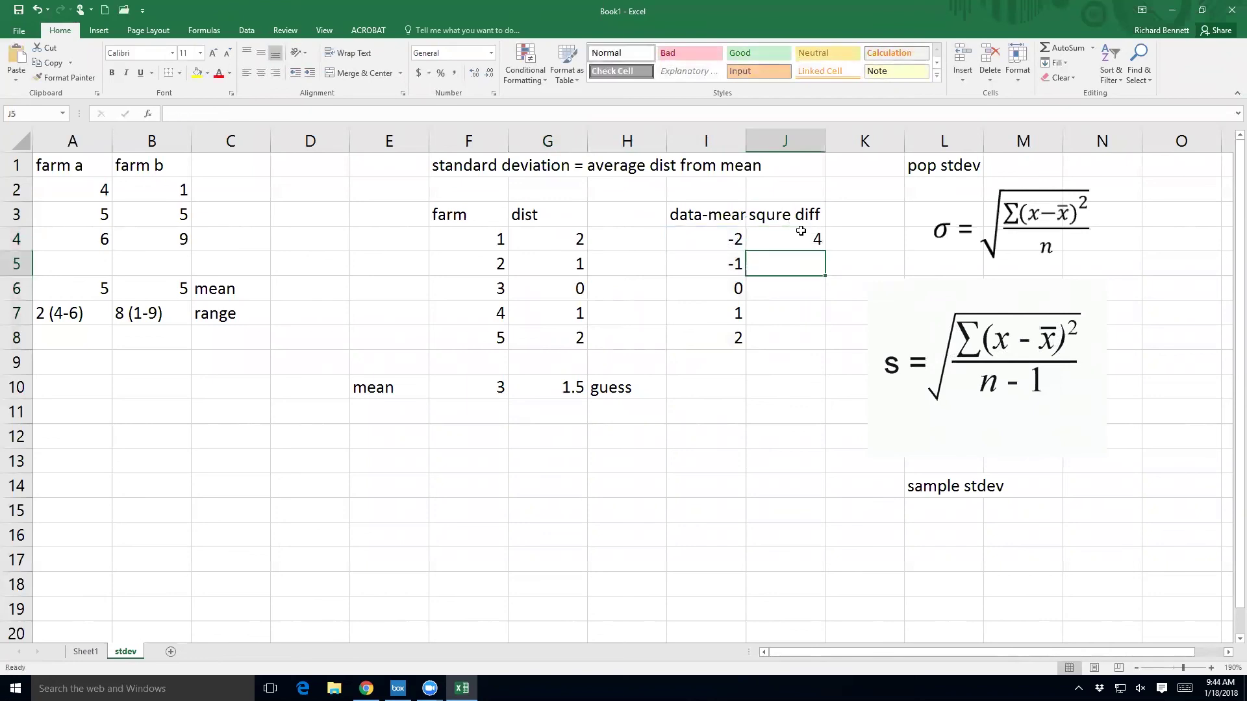
left_click(814, 250)
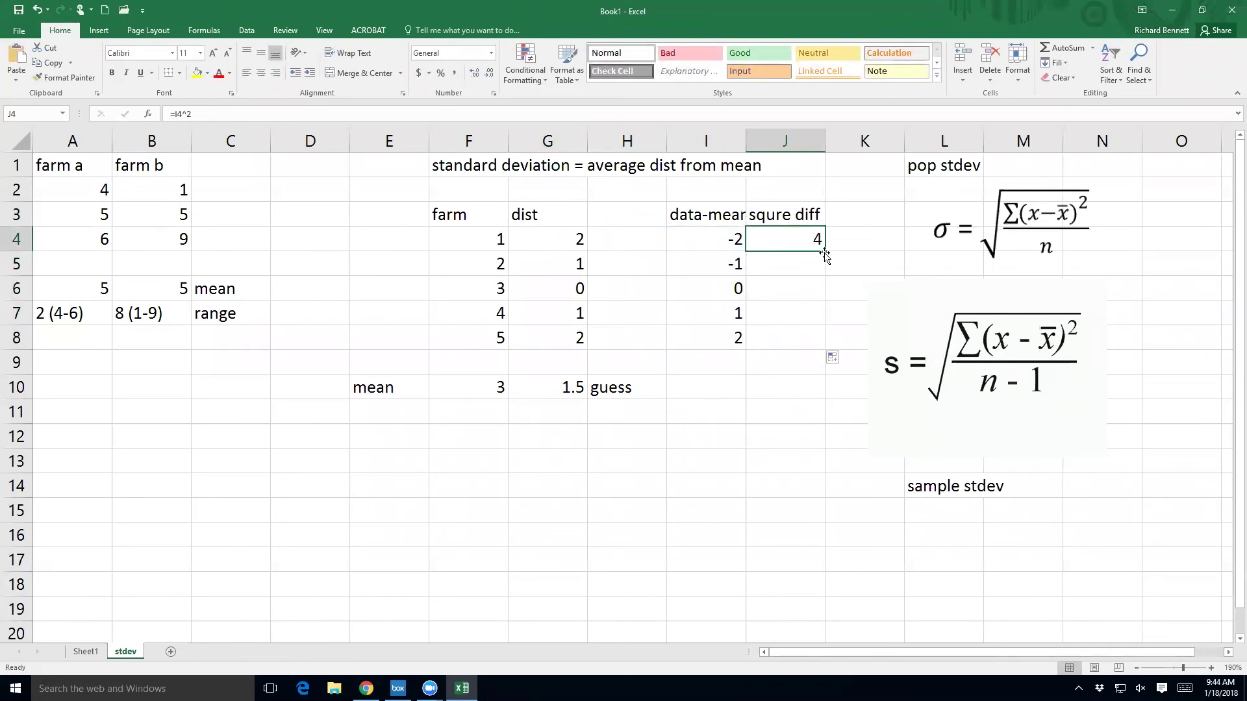
double_click(825, 251)
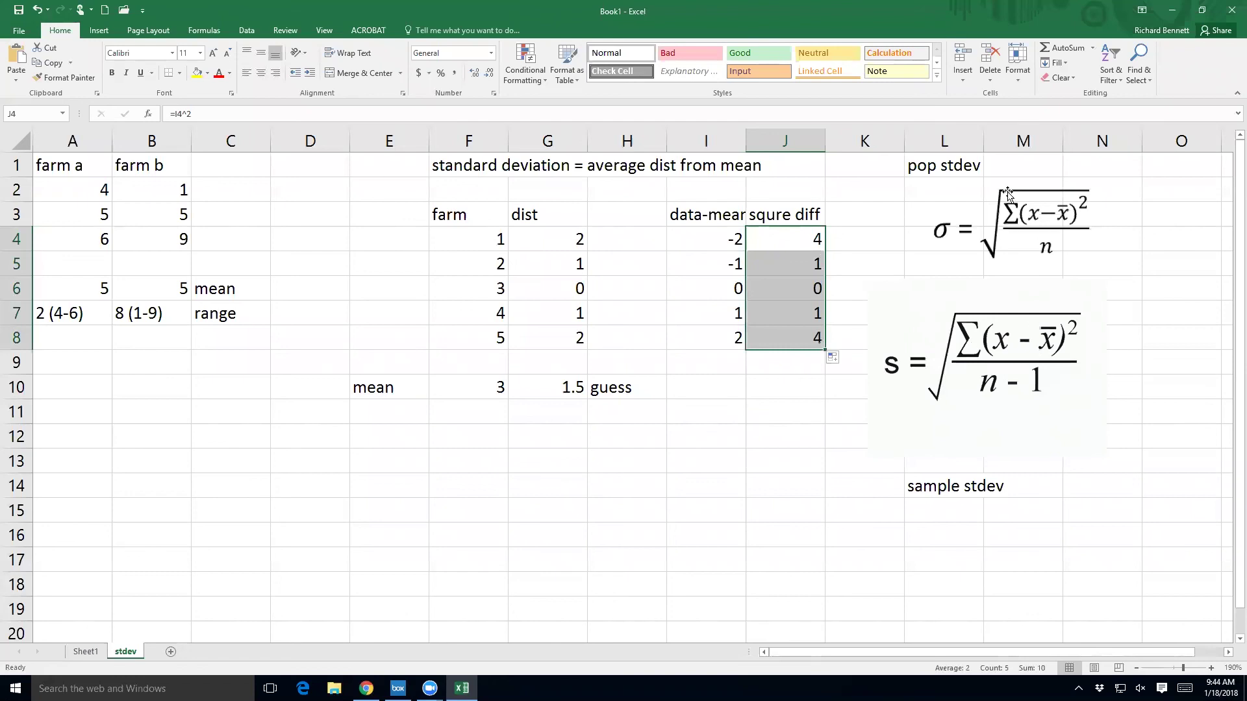
Step: Label I10 "sum" and total the squared differences in J10 with =SUM(J4:J9)
left_click(726, 390)
type("sum")
key("Tab")
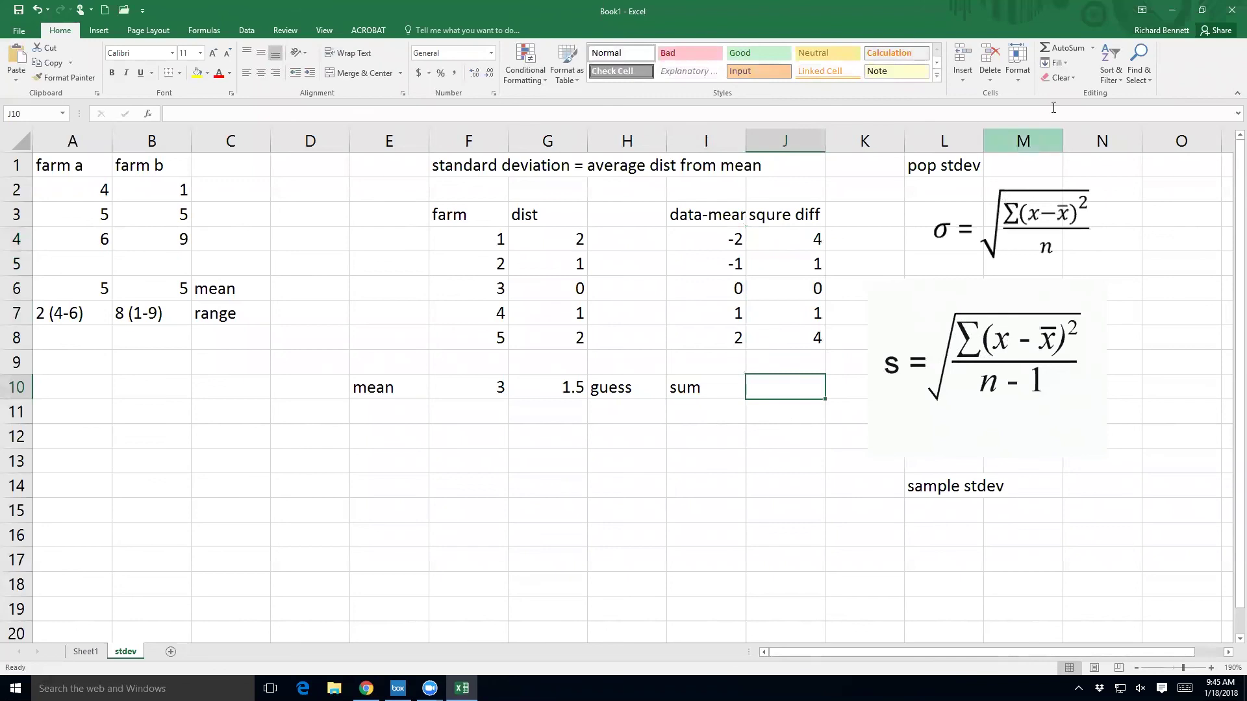
left_click(1055, 56)
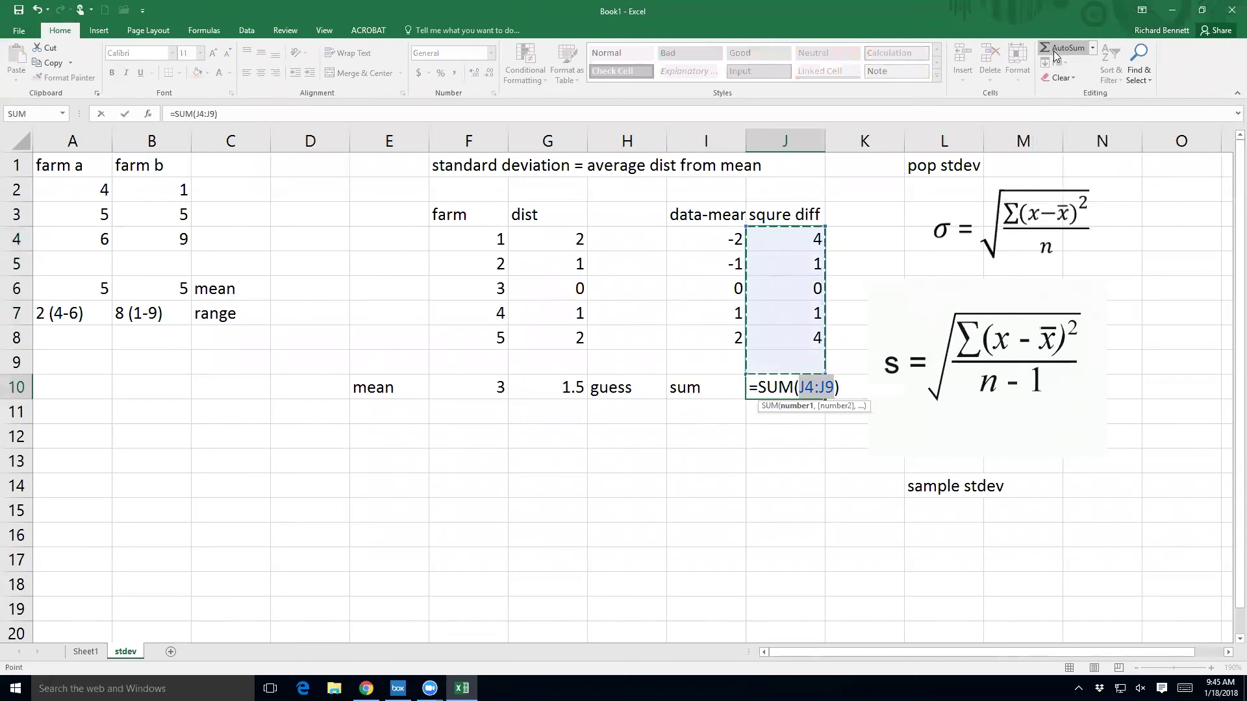
key("Return")
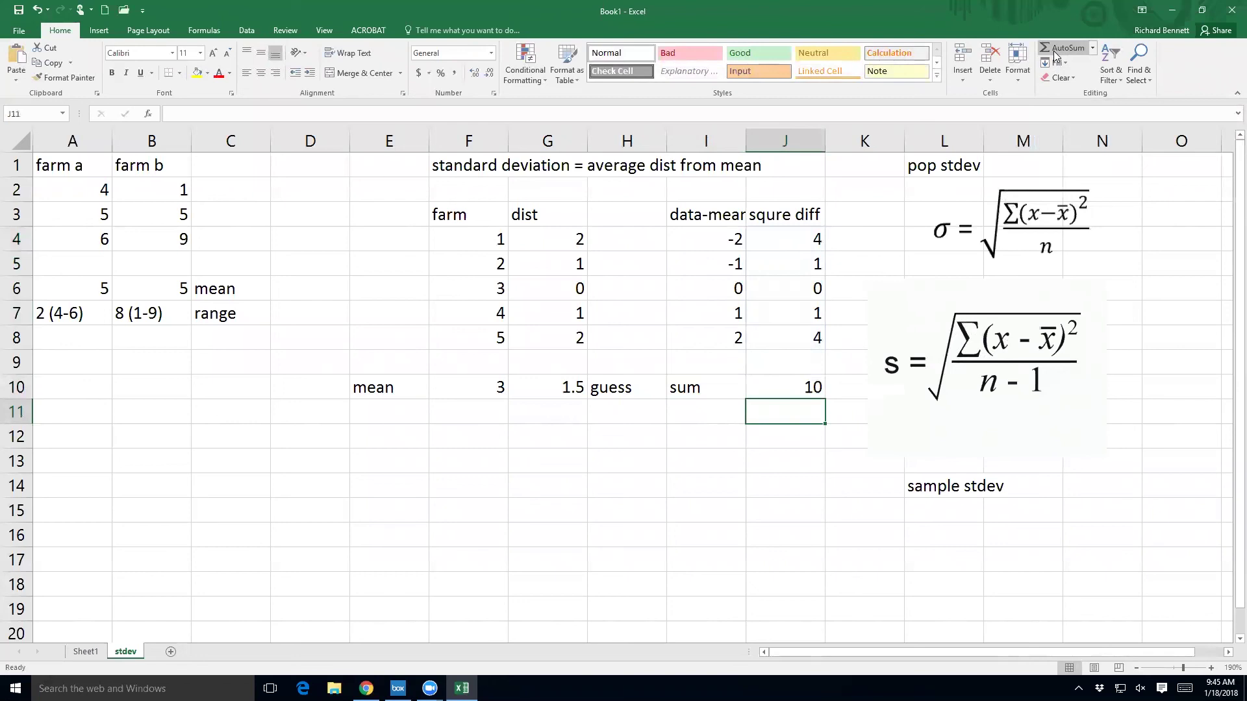
Step: Enter the row labels "div by N" in I11 and "dib by n-1" in I12
key("Left")
type("div bv")
key("BackSpace")
type("y N")
key("Return")
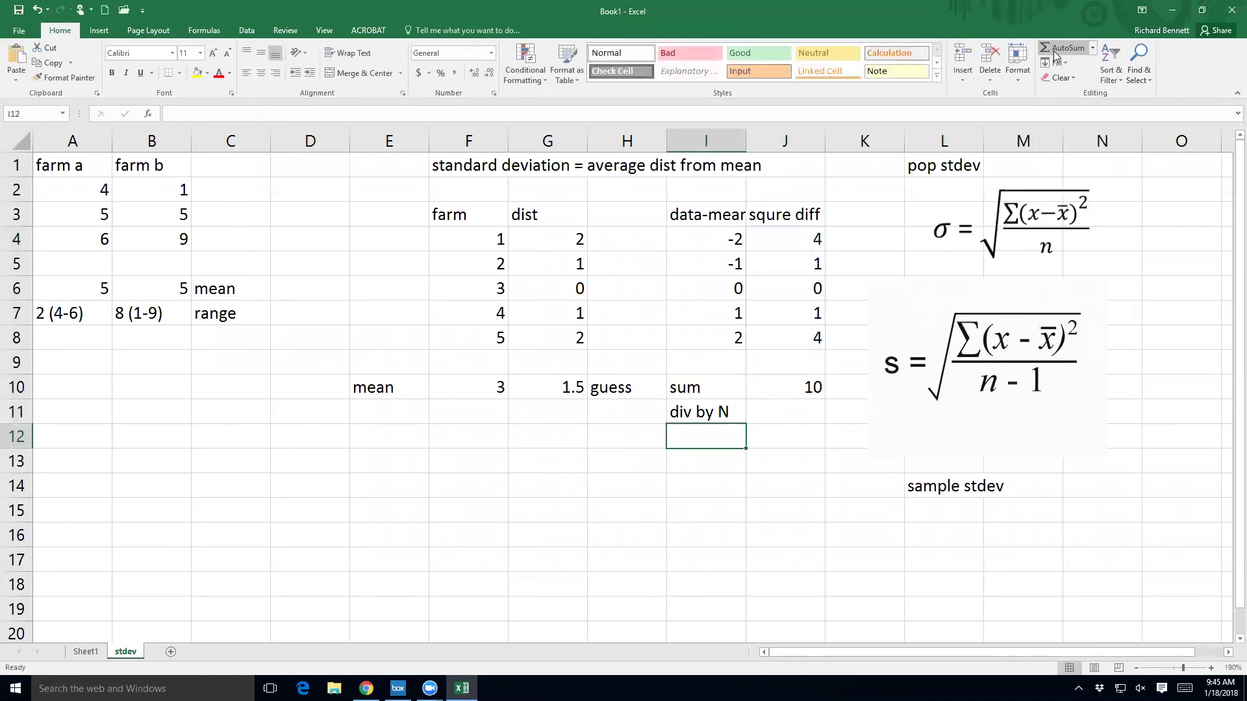
type("dib by n-1")
key("Return")
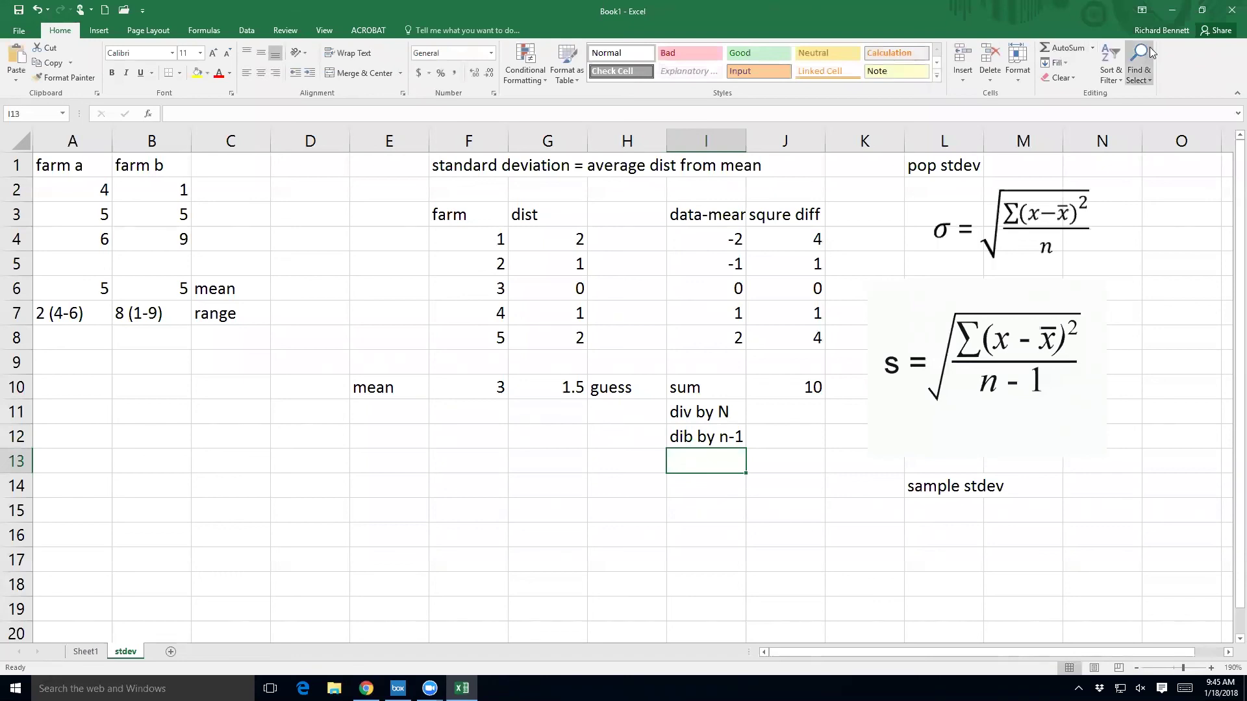
Step: Shift the sample formula picture slightly right, clear of column K, and enter =J10/5 in J11
left_click_drag(918, 311, 964, 309)
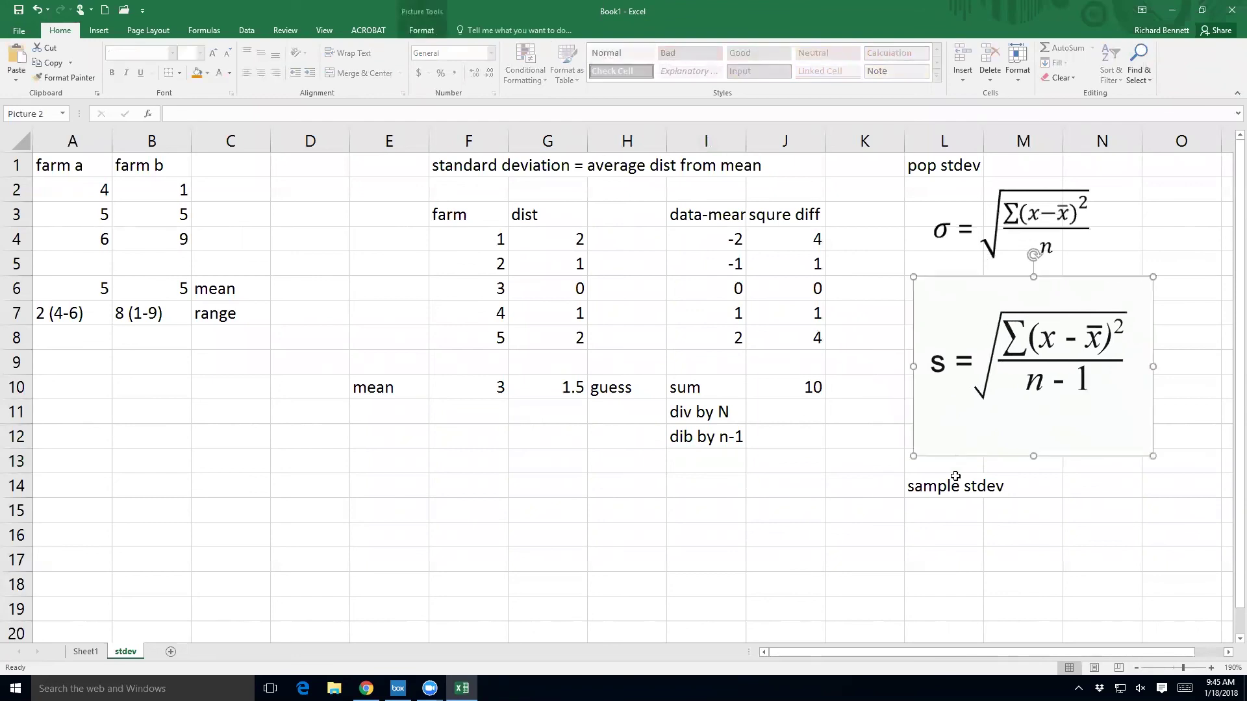
left_click(788, 414)
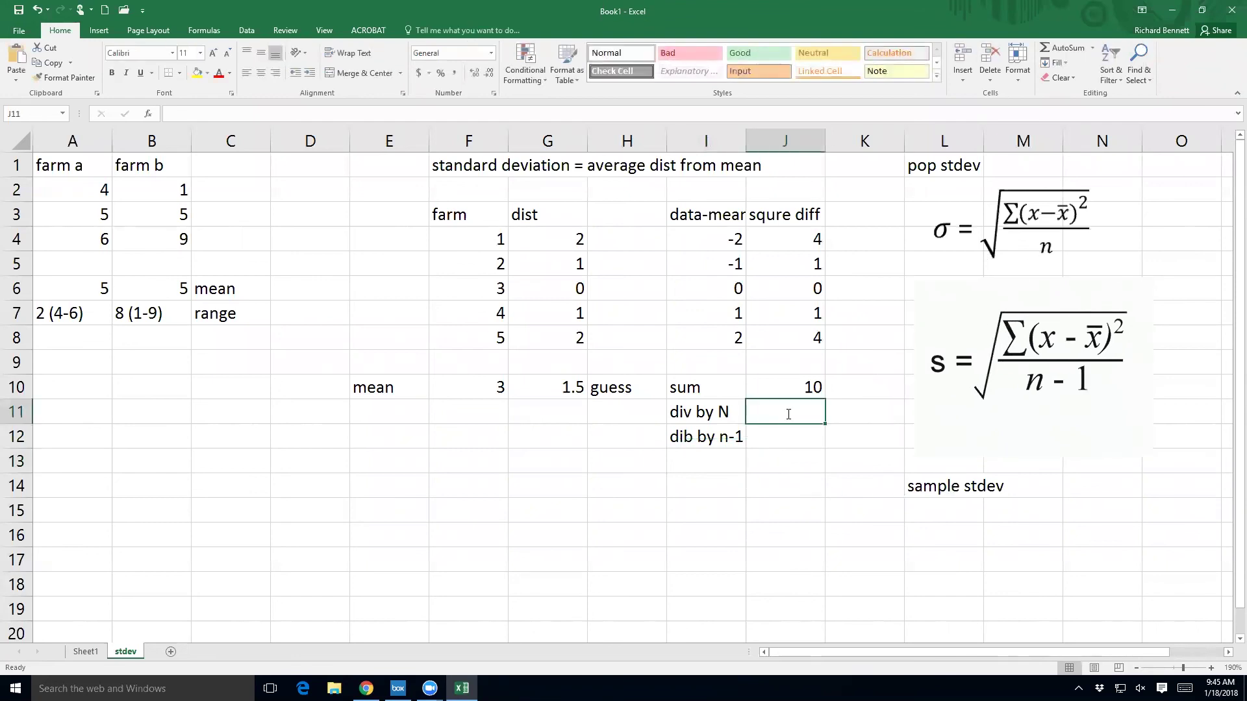
type("=")
key("Up")
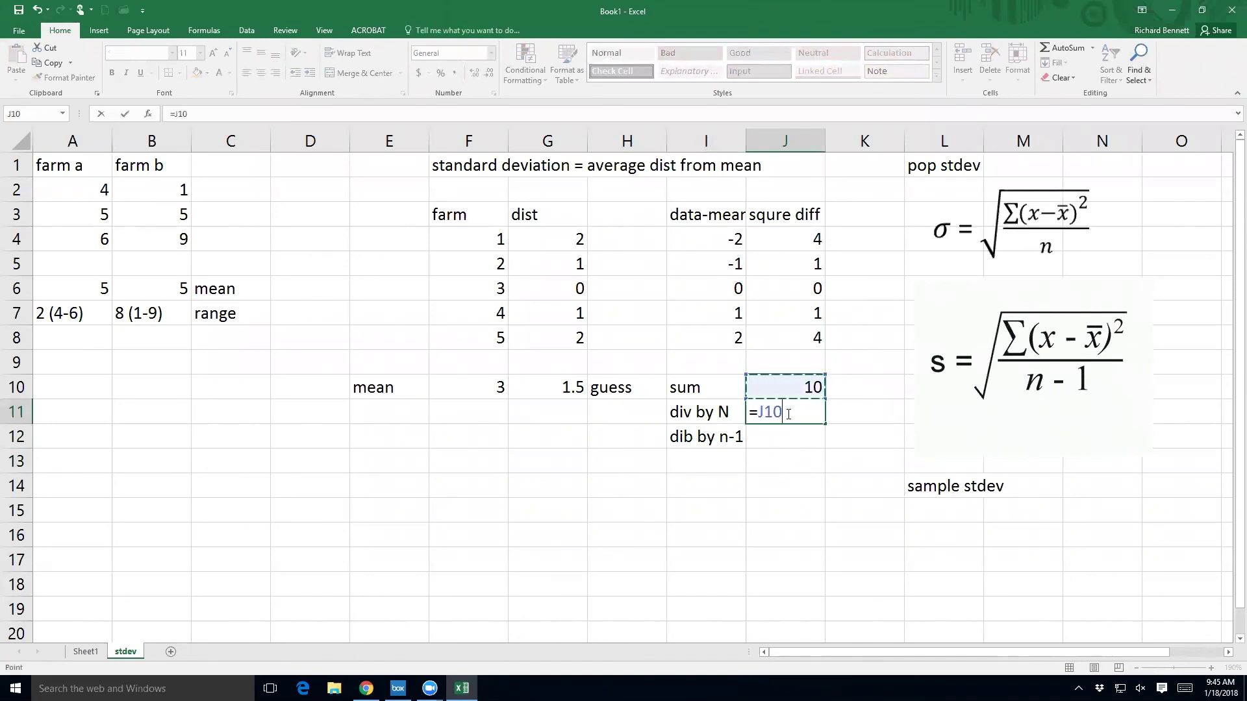
type("/5")
key("Return")
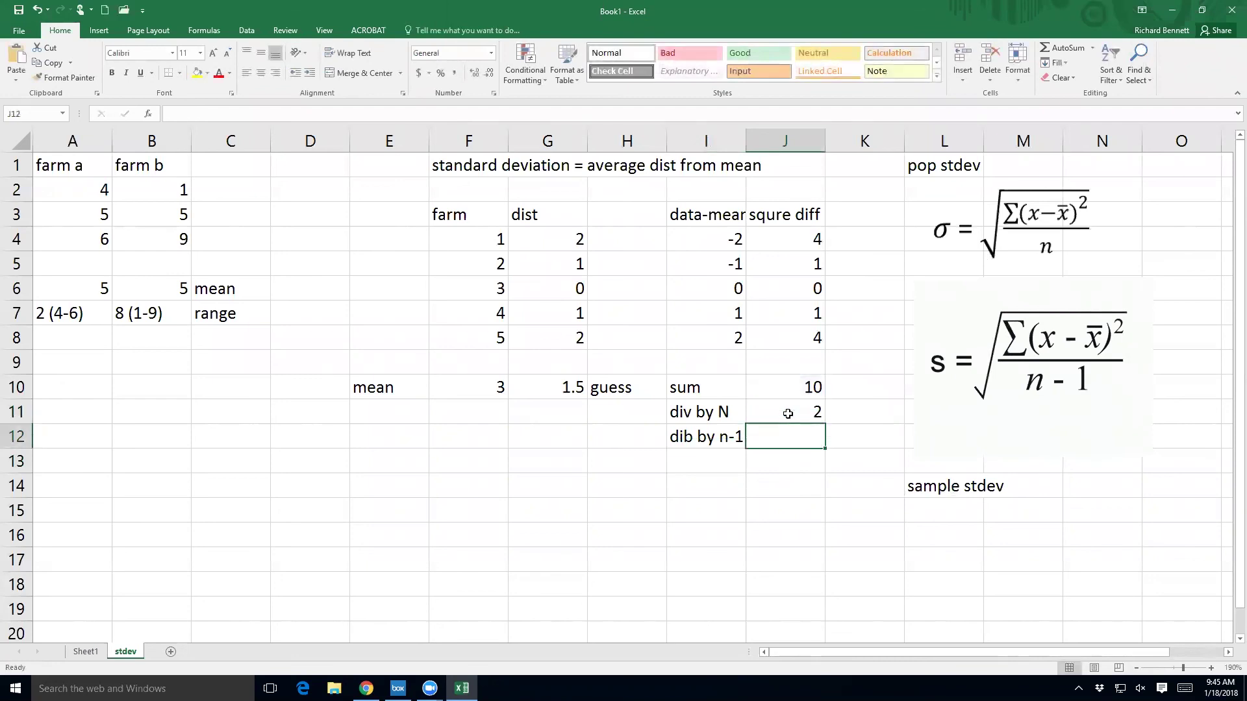
Step: Enter =J10/4 in J12 to divide the sum by n-1
type("=")
key("Up")
key("Up")
type("/4")
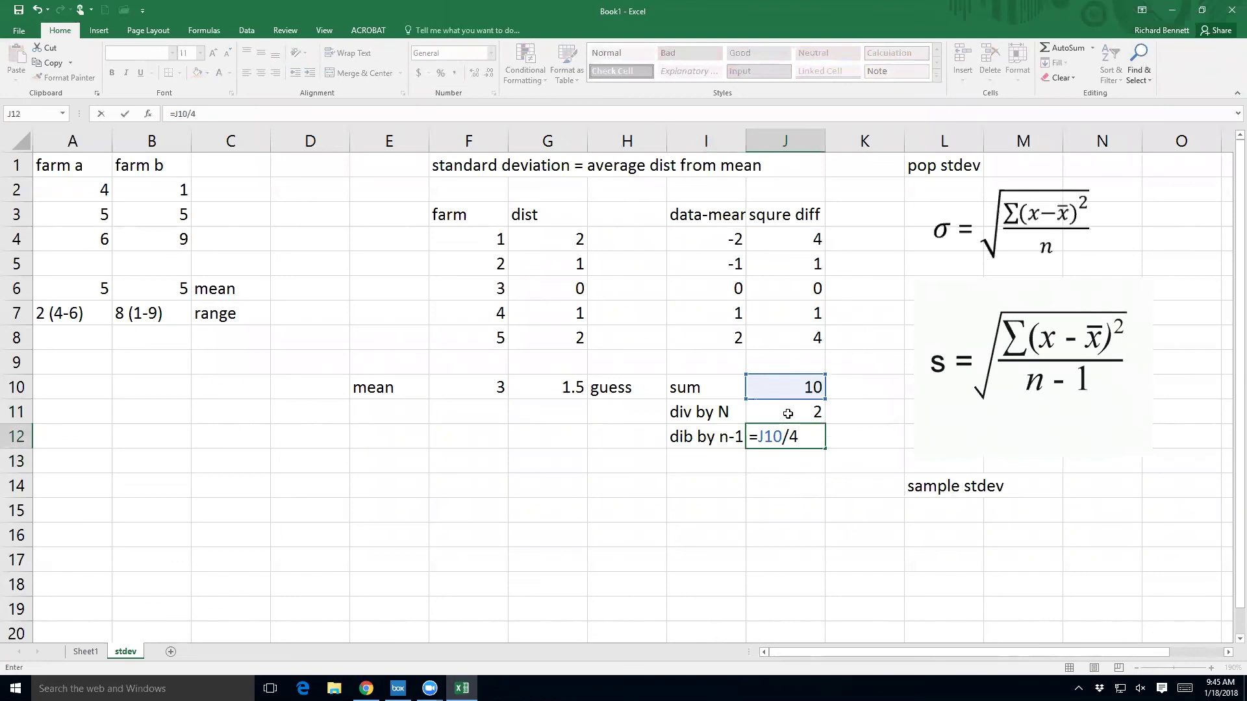
key("Return")
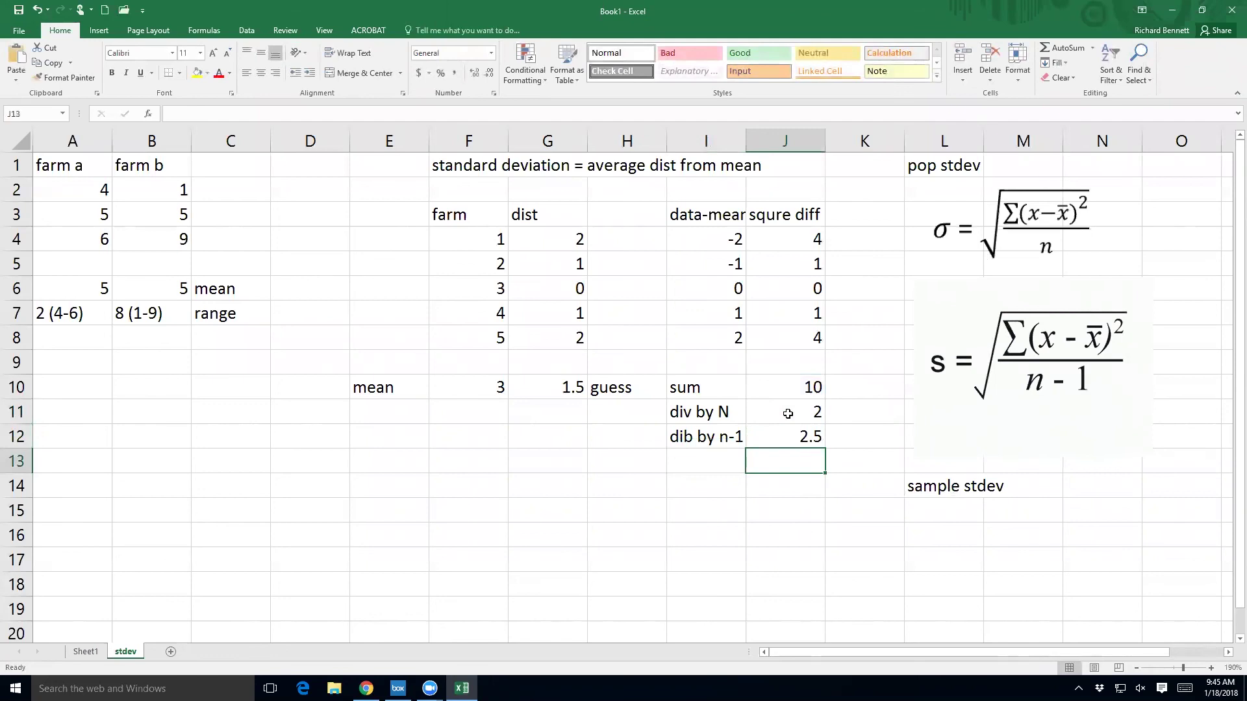
Step: Label K11 "pop variance" and K12 "sample variance" beside the two quotients
key("Up")
key("Up")
key("Right")
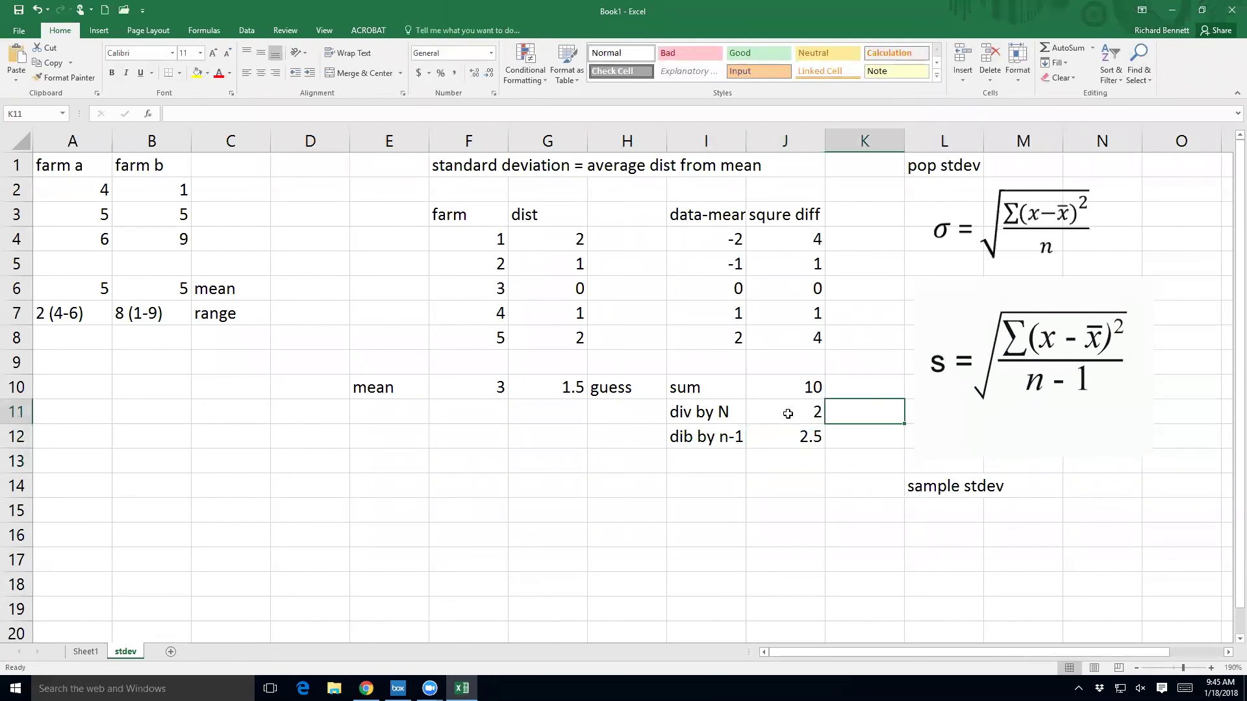
type("pop va")
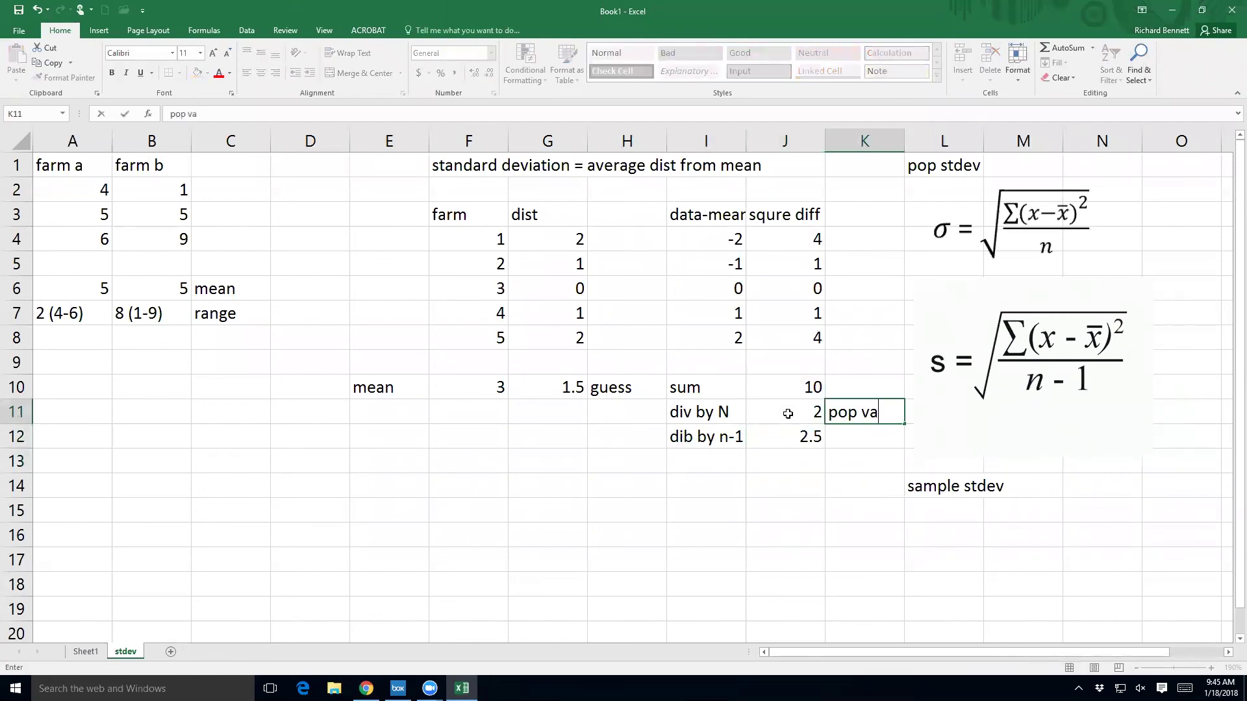
type("riance")
key("Return")
type("sample variance")
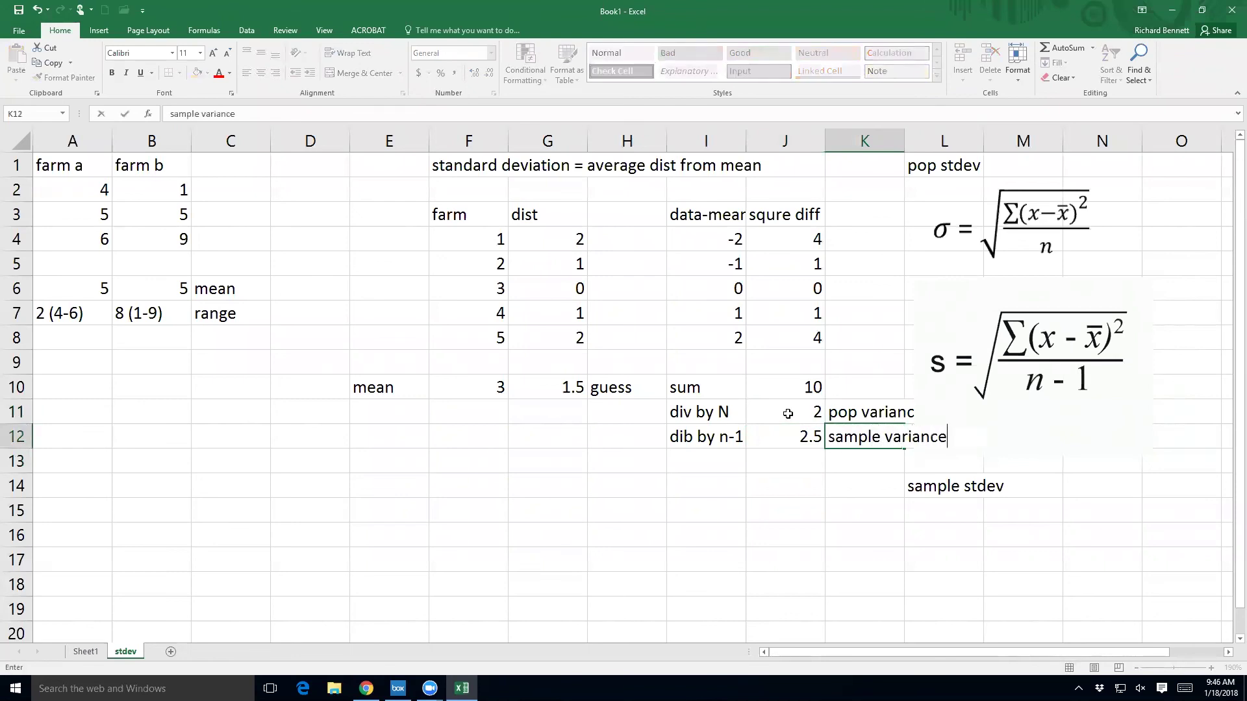
key("Return")
Step: Shift the sample formula picture further right to clear the variance labels, and move its "sample stdev" label from L14 to M13
left_click_drag(966, 326, 1013, 317)
left_click(950, 486)
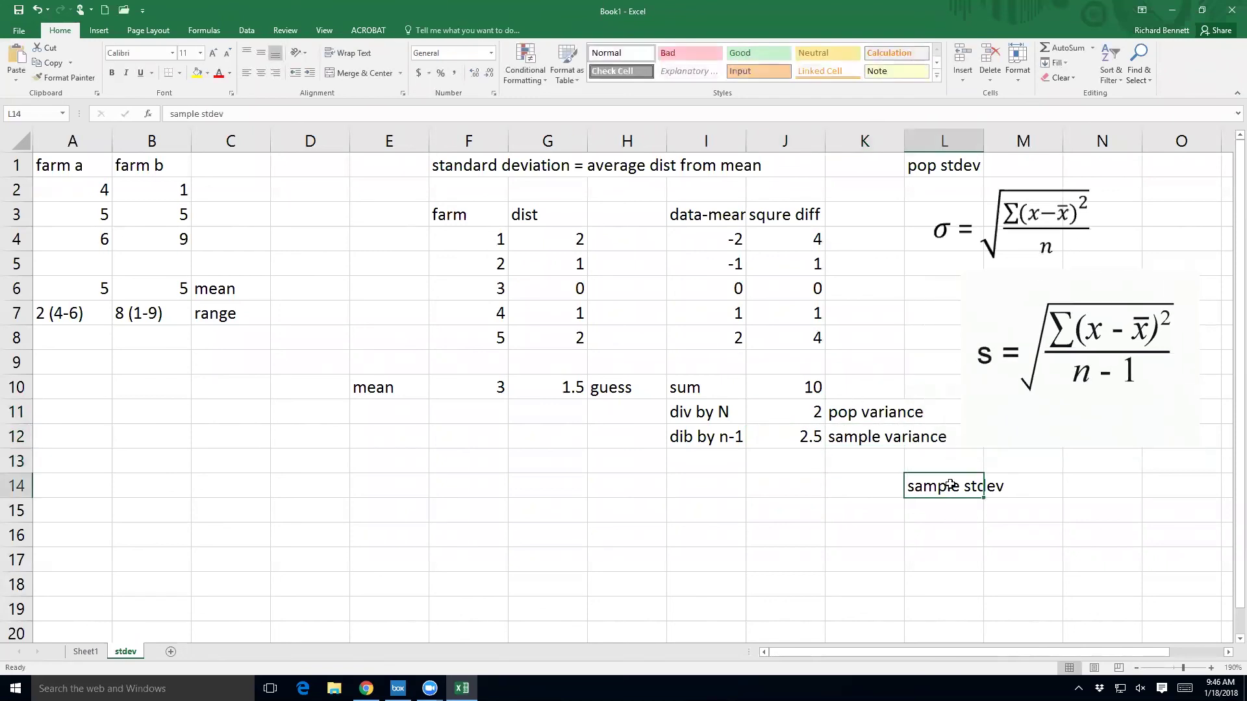
key("ctrl+x")
key("Up")
key("Right")
key("ctrl+v")
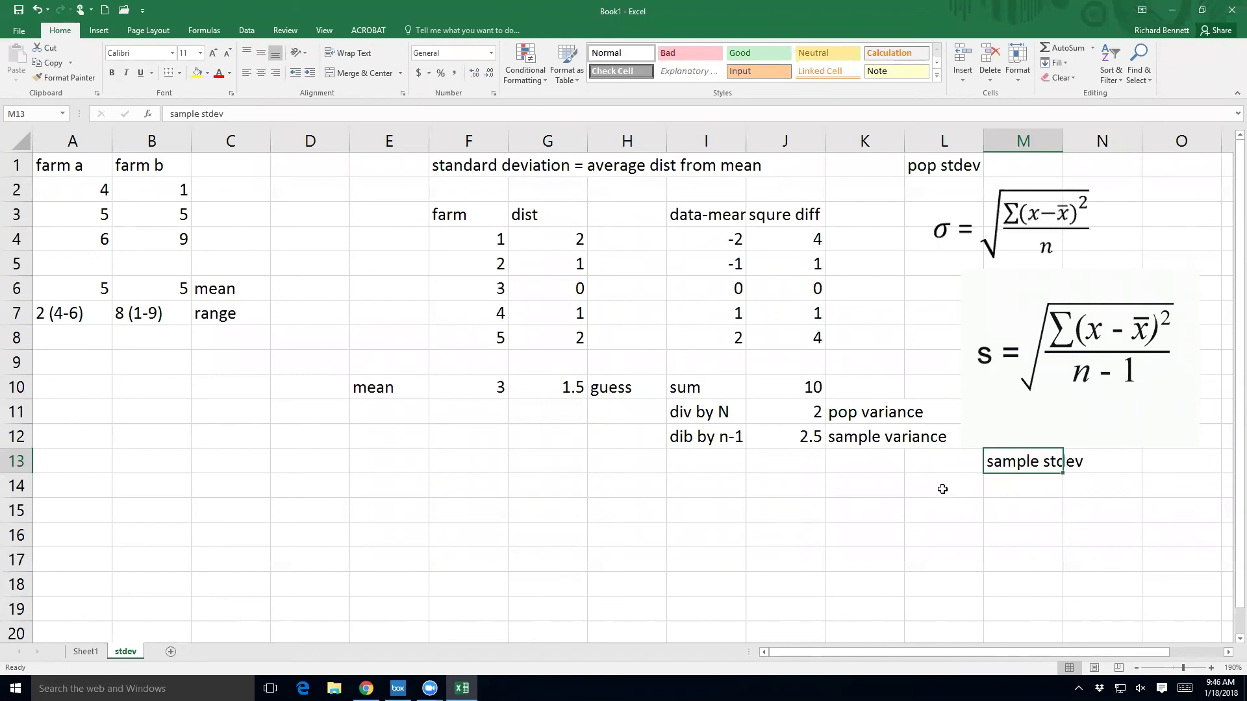
Step: Label I13 "take sqrt" and enter =SQRT(J11) in J13 for the population variance's square root
left_click(721, 463)
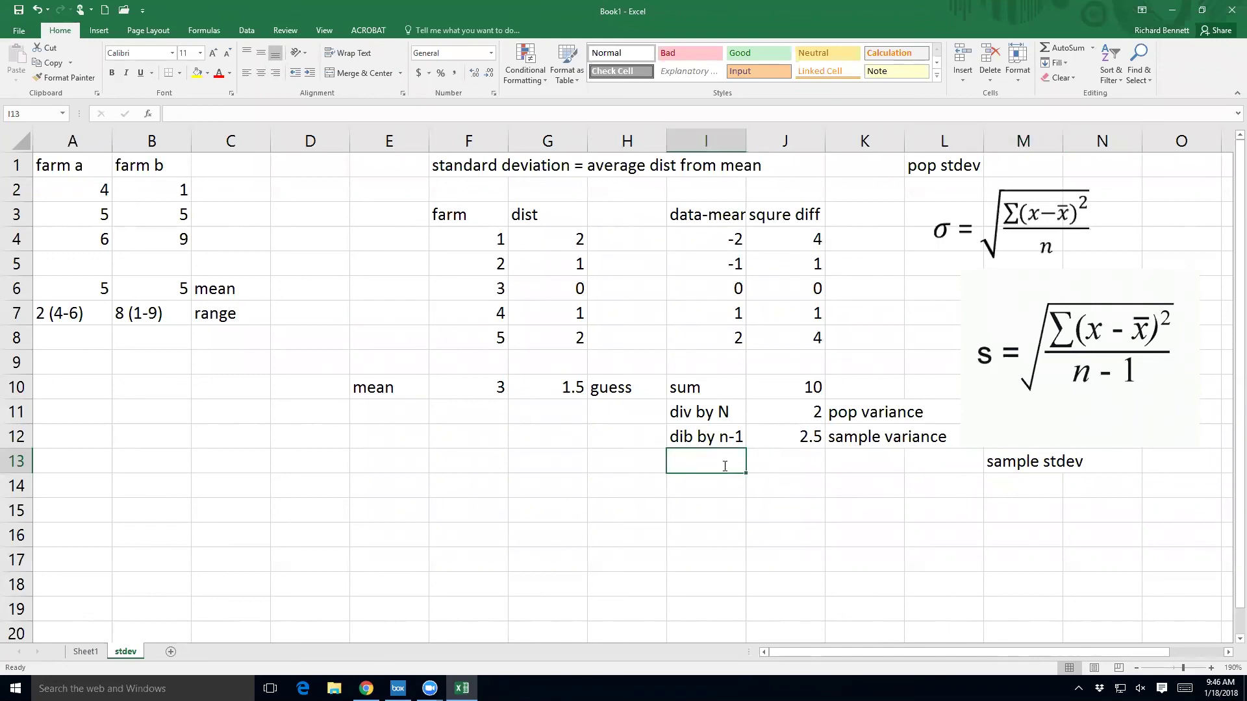
type("take sqw")
key("BackSpace")
type("rt")
key("Tab")
type("=sqrt(")
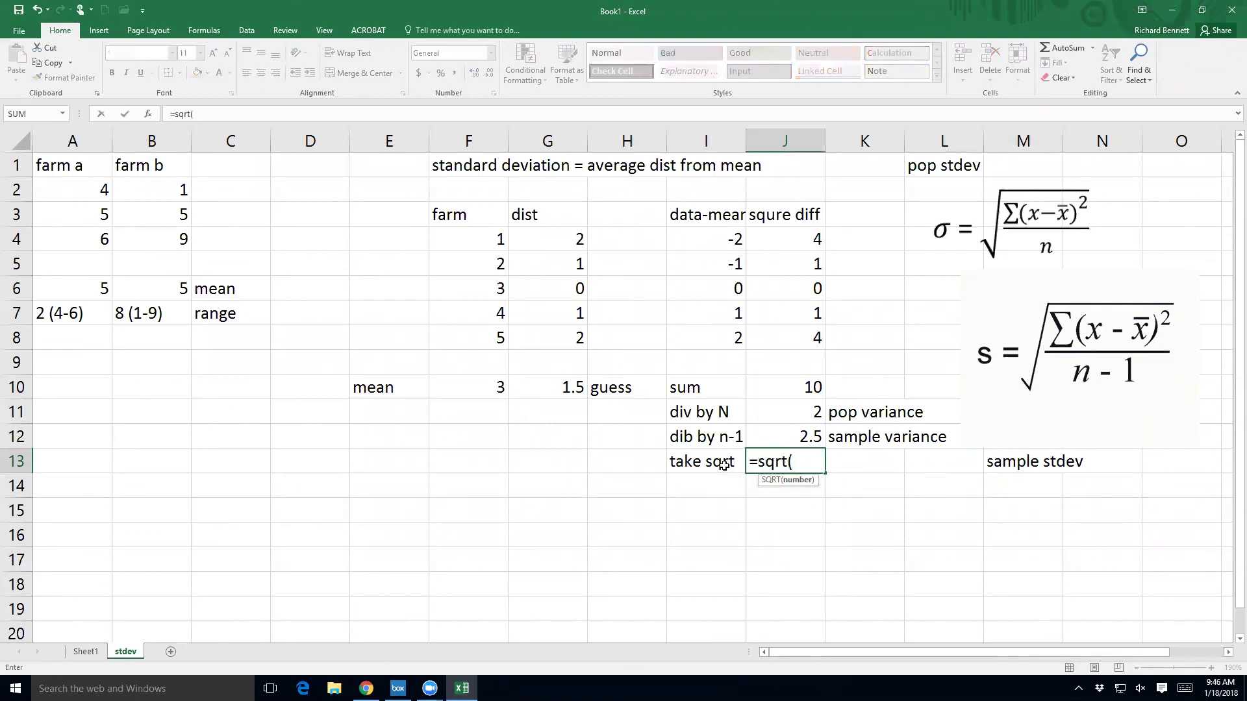
key("Up")
key("Up")
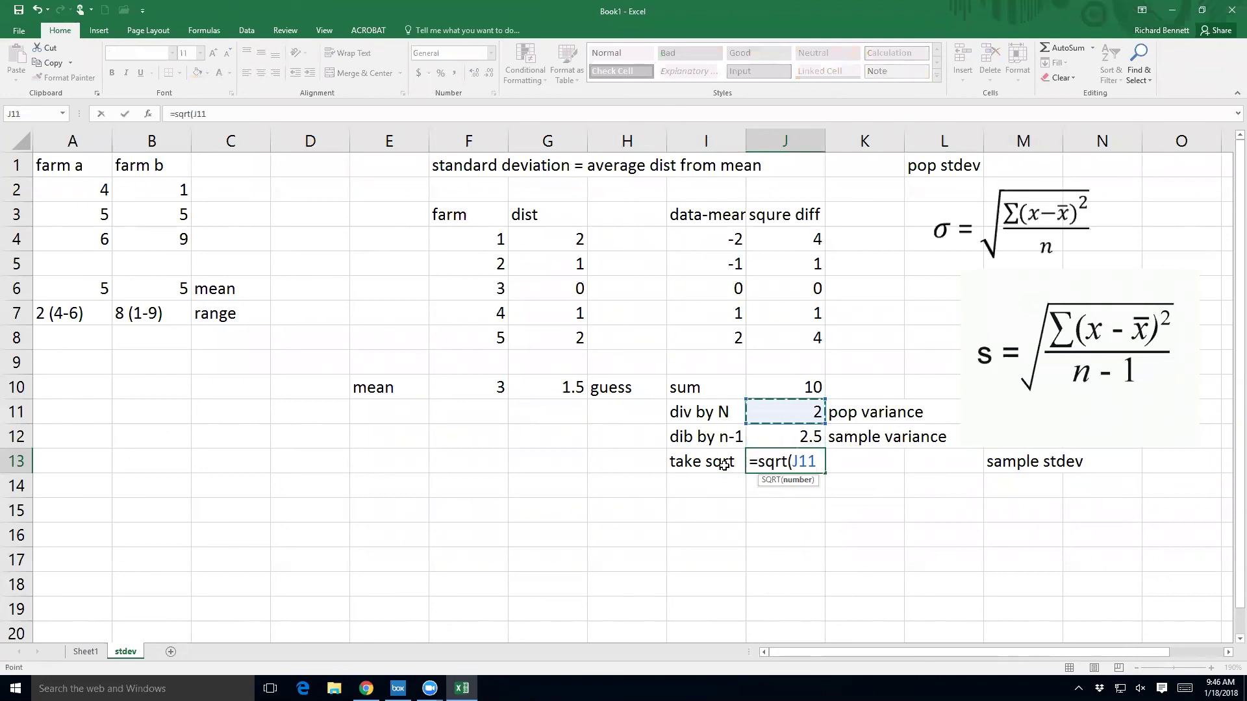
key("Return")
Step: Label K13 "pop stdev" beside the square root result
key("Up")
key("Right")
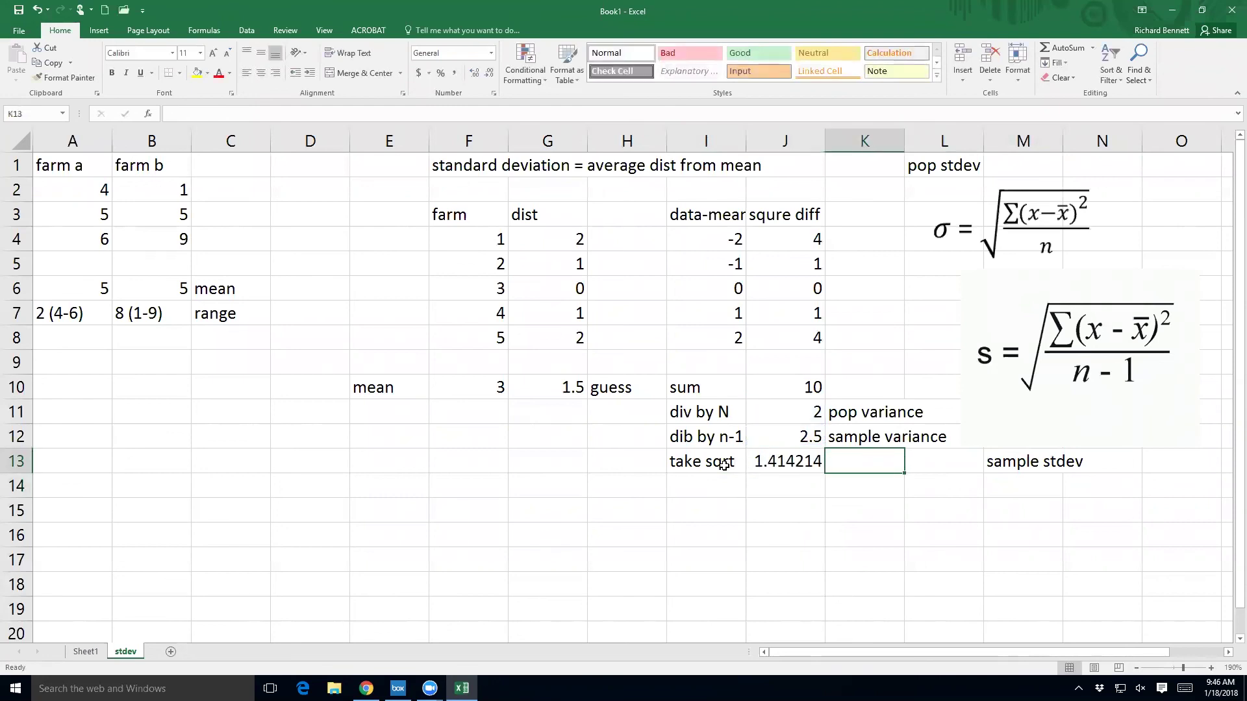
type("pop stdev")
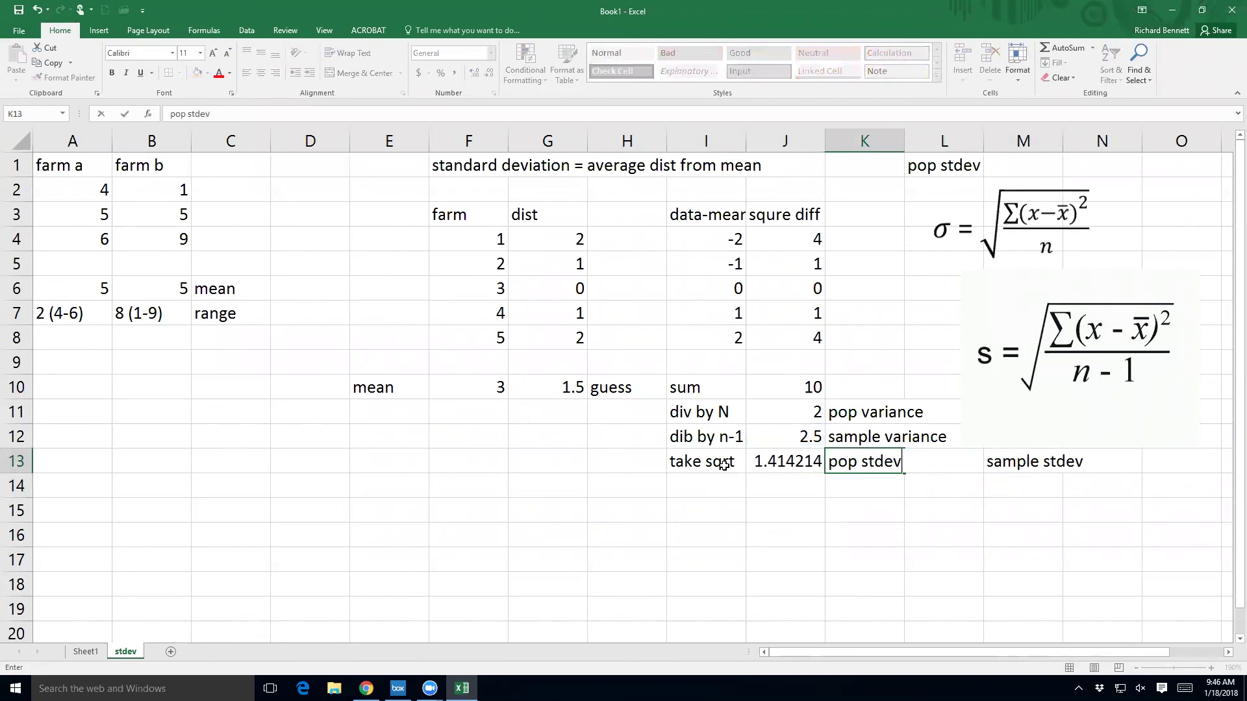
key("Return")
Step: Copy the "take sqrt" label from I13 into I14
key("Left")
key("Left")
key("Up")
key("ctrl+c")
key("Down")
key("Right")
key("Left")
key("ctrl+v")
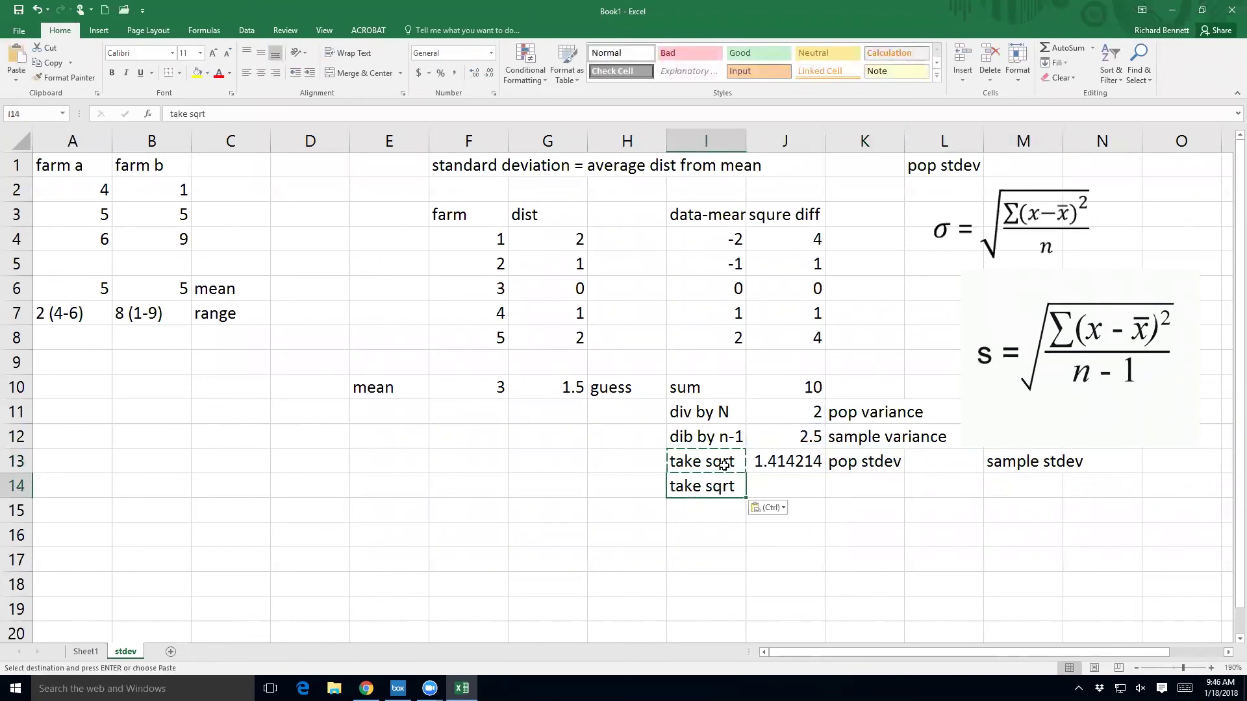
Step: Enter =SQRT(J12) in J14 to take the square root of the sample variance
key("Right")
type("=sqrt(")
key("Up")
key("Up")
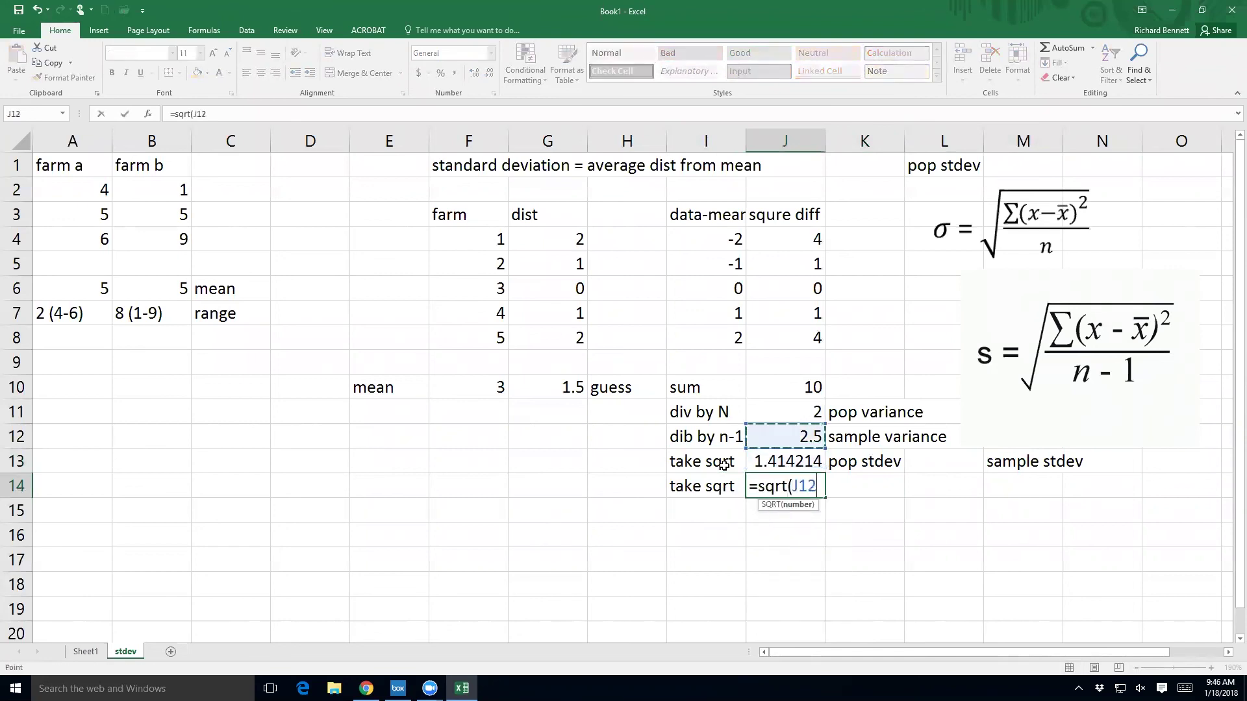
key("Return")
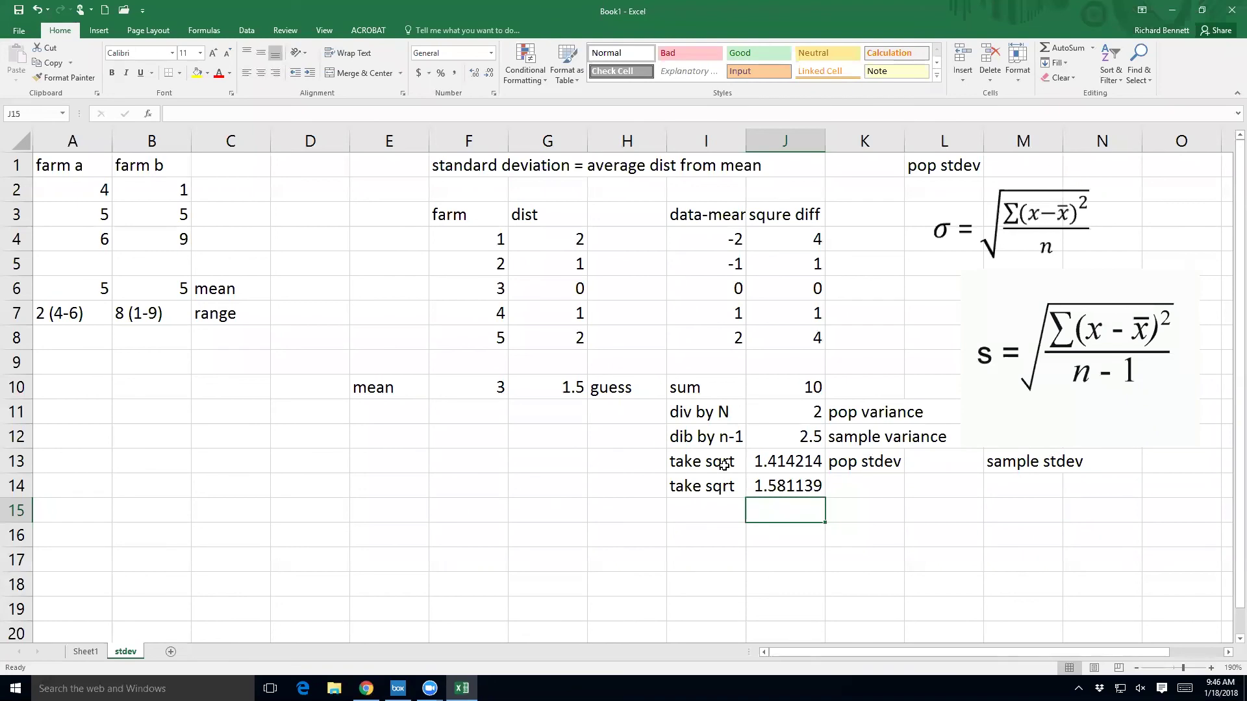
Step: Label K14 "sample stdev" beside the sample variance's square root
key("Up")
key("Right")
type("sample stdev")
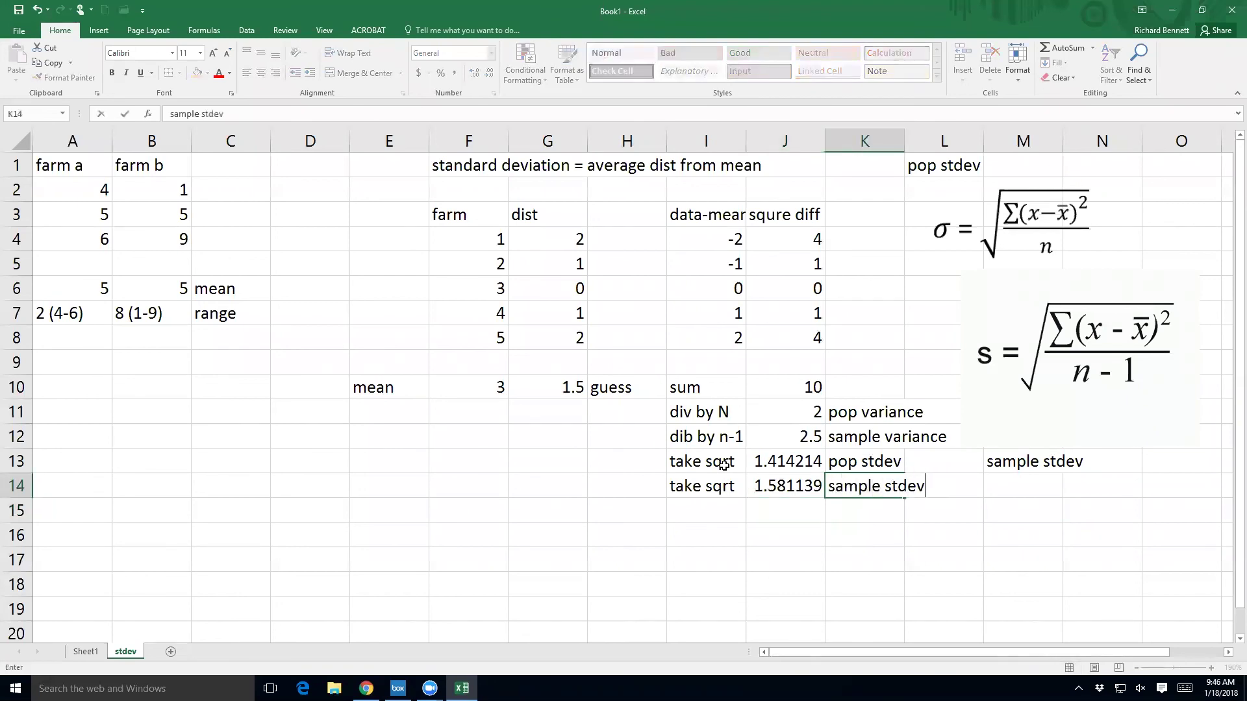
key("Return")
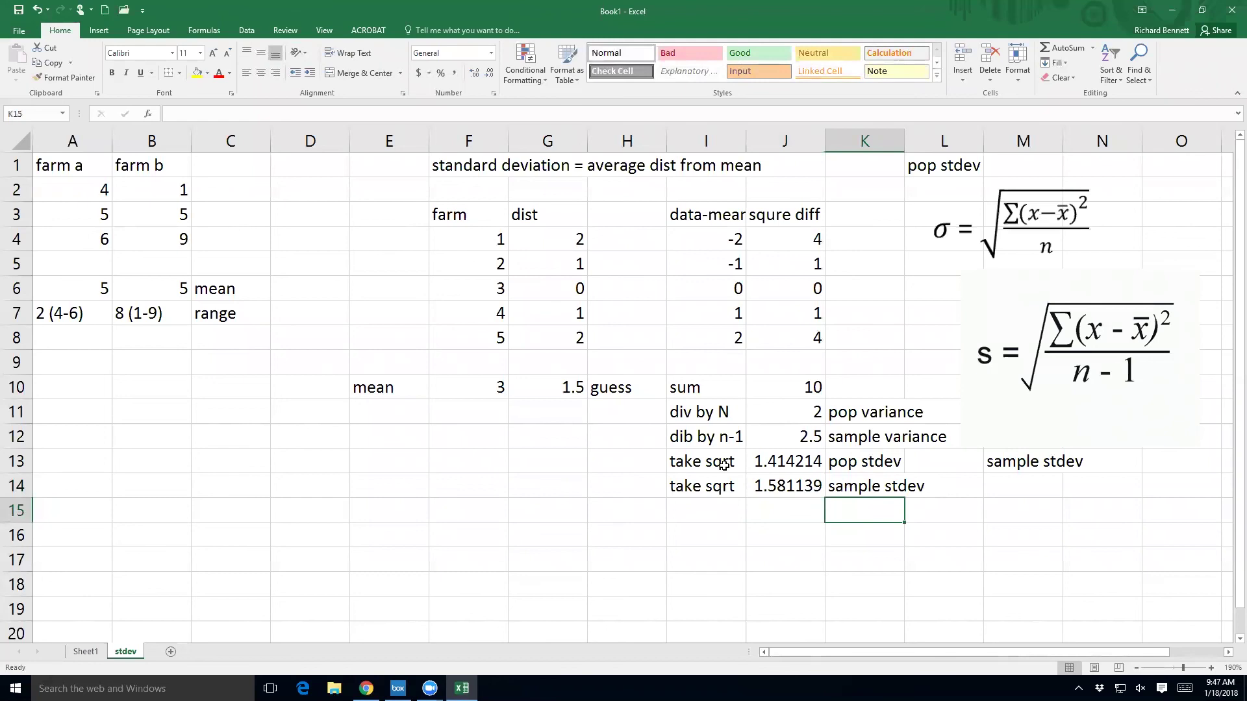
Step: Compare the guess in G10 with the standard deviations in J13 and J14, and inspect the formula in J14
key("Up")
key("Up")
key("Left")
key("Down")
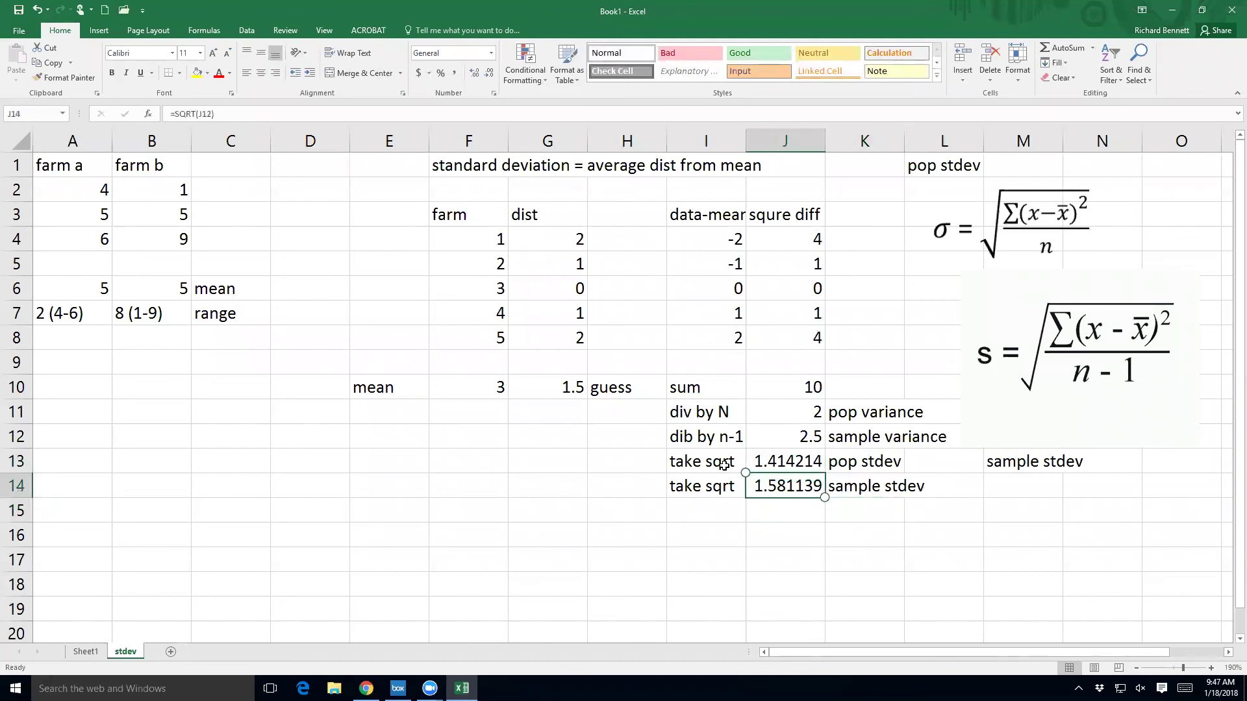
key("Up")
key("Up")
key("Up")
key("Up")
key("Left")
key("Left")
key("Left")
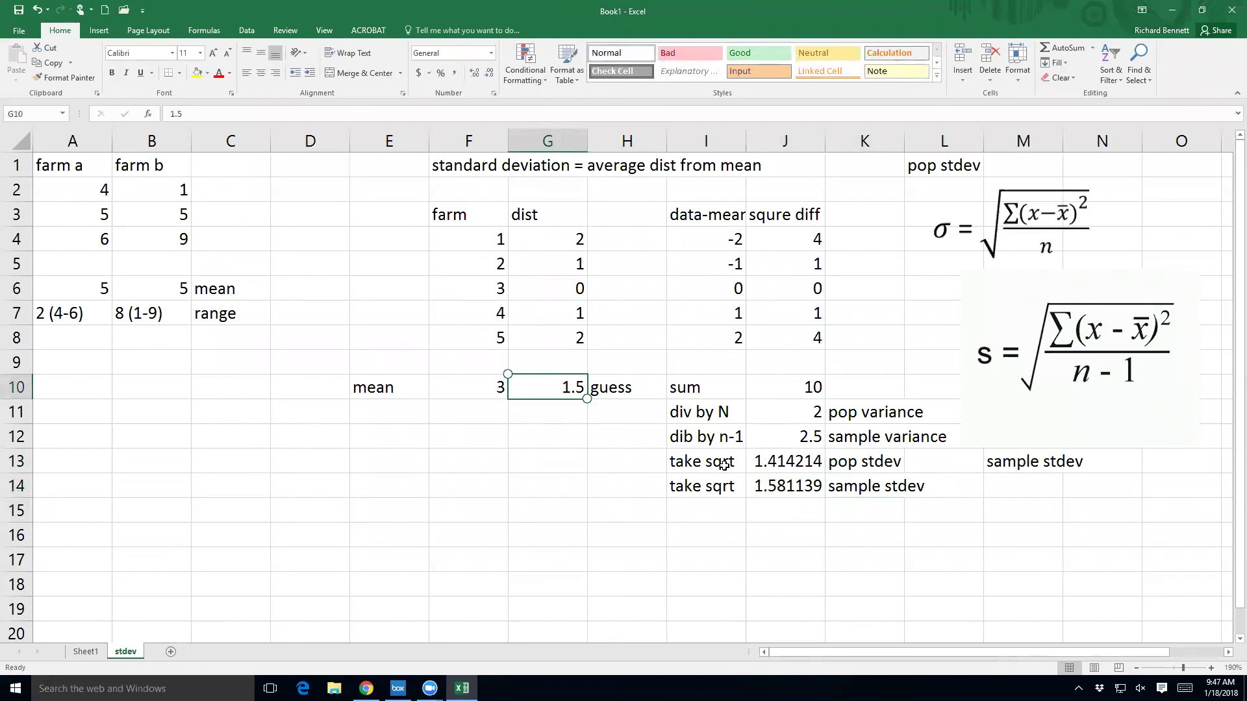
key("Right")
key("Right")
key("Right")
key("Down")
key("Down")
key("Down")
key("Down")
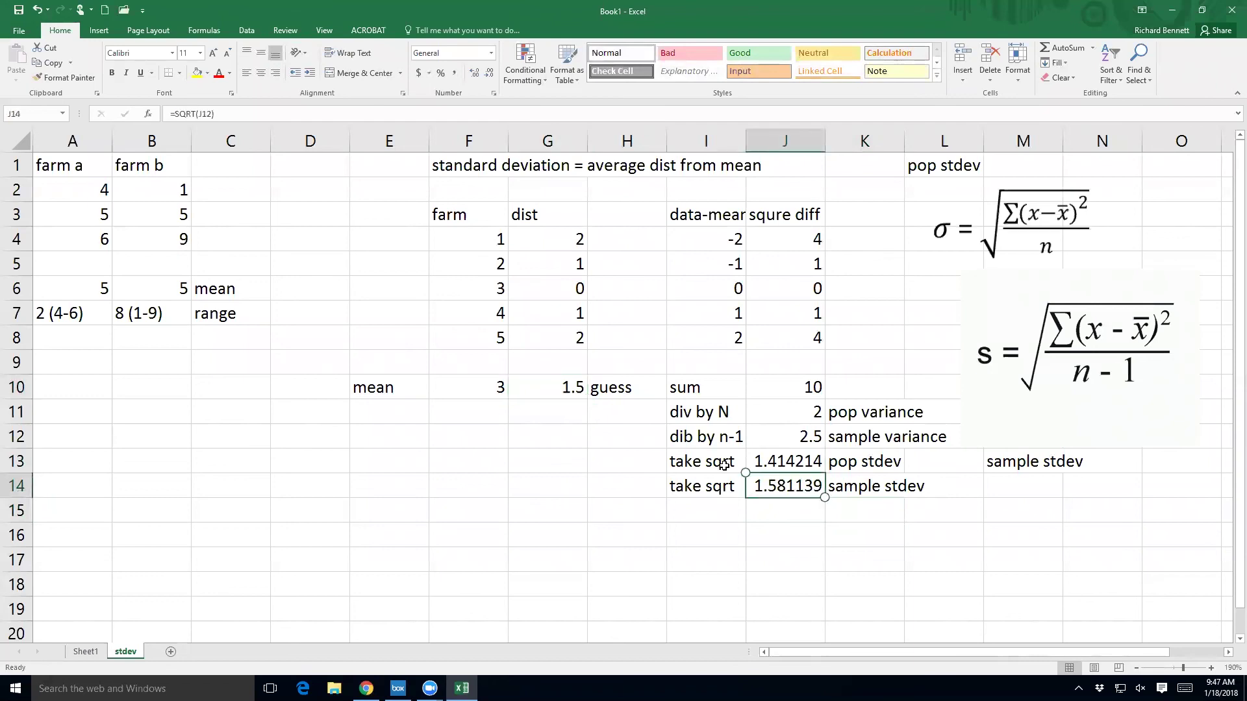
key("F2")
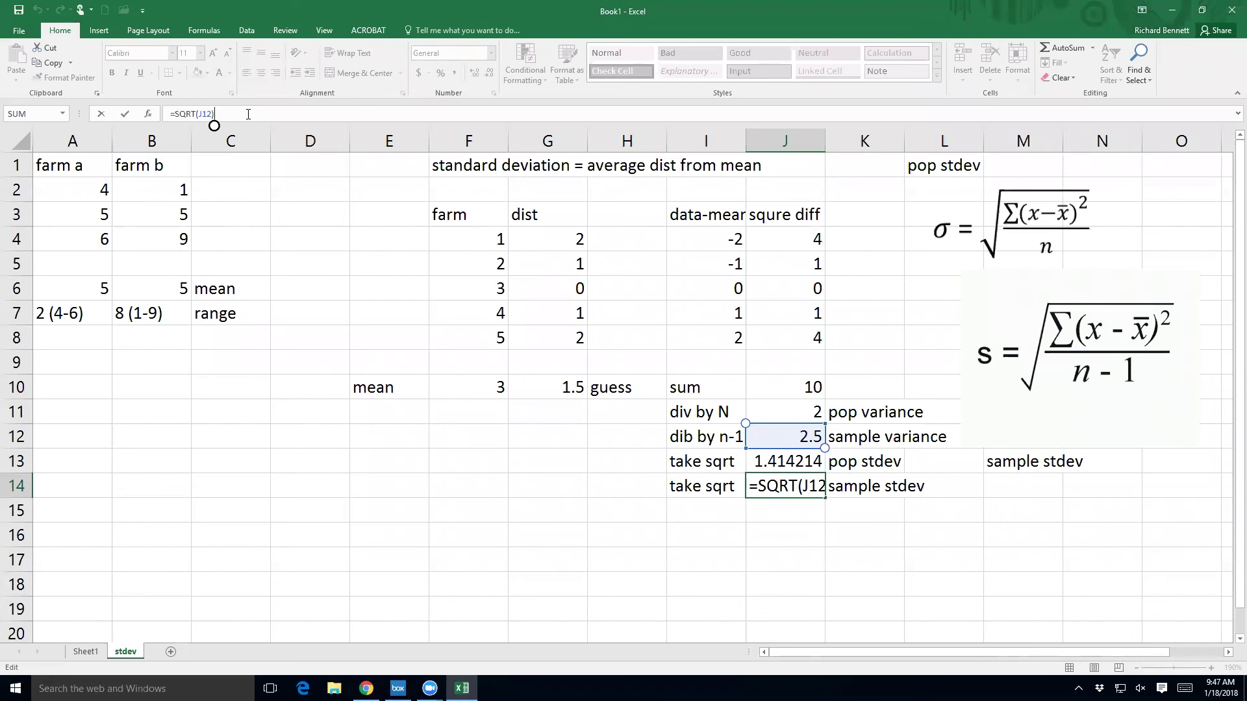
key("ctrl+Return")
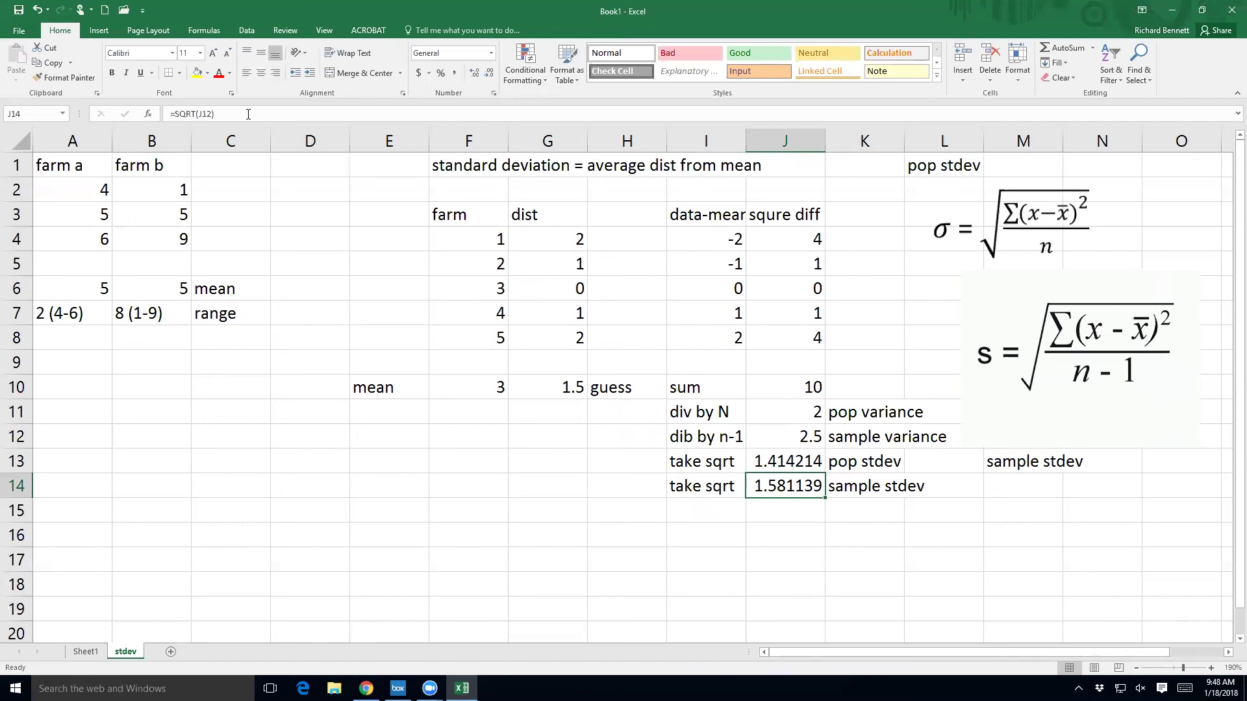
Step: Calculate the population standard deviation of the farm values F4:F8 in F12 with the STDEV.P function
left_click(468, 443)
type("=stde")
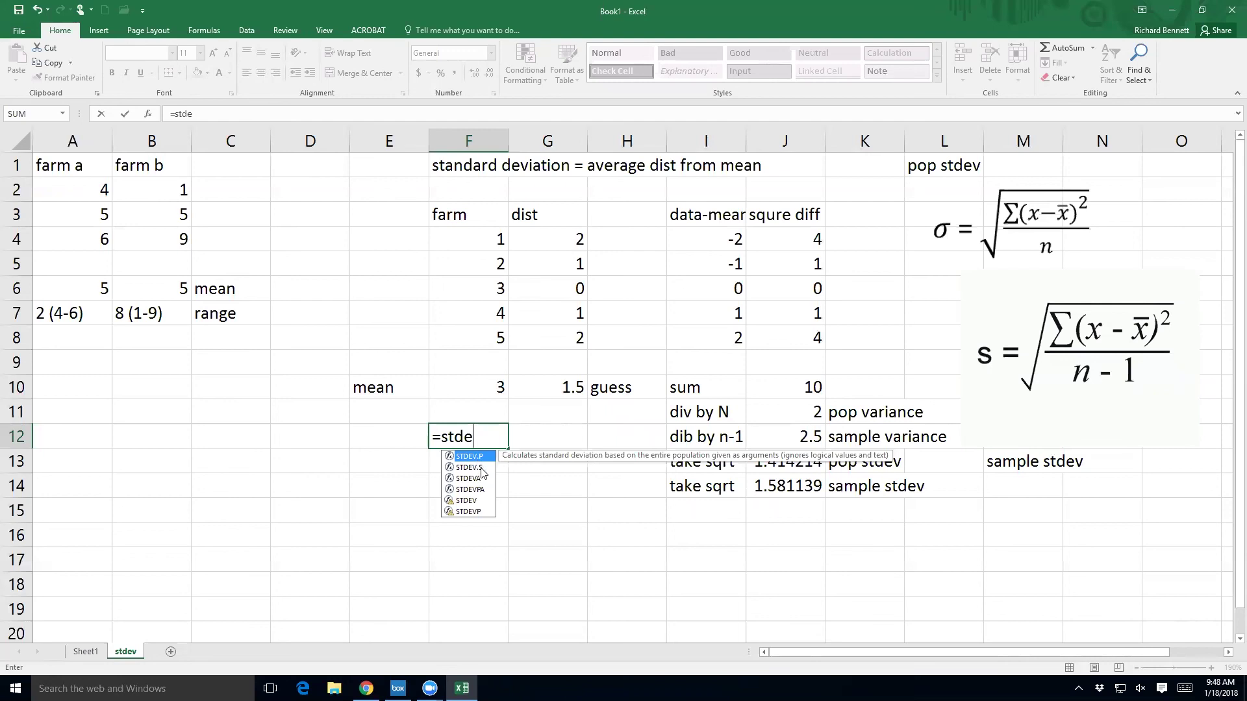
double_click(478, 457)
left_click_drag(489, 241, 509, 350)
key("Return")
Step: Calculate the sample standard deviation of the farm values F4:F8 in F13 with the STDEV.S function
type("=stde")
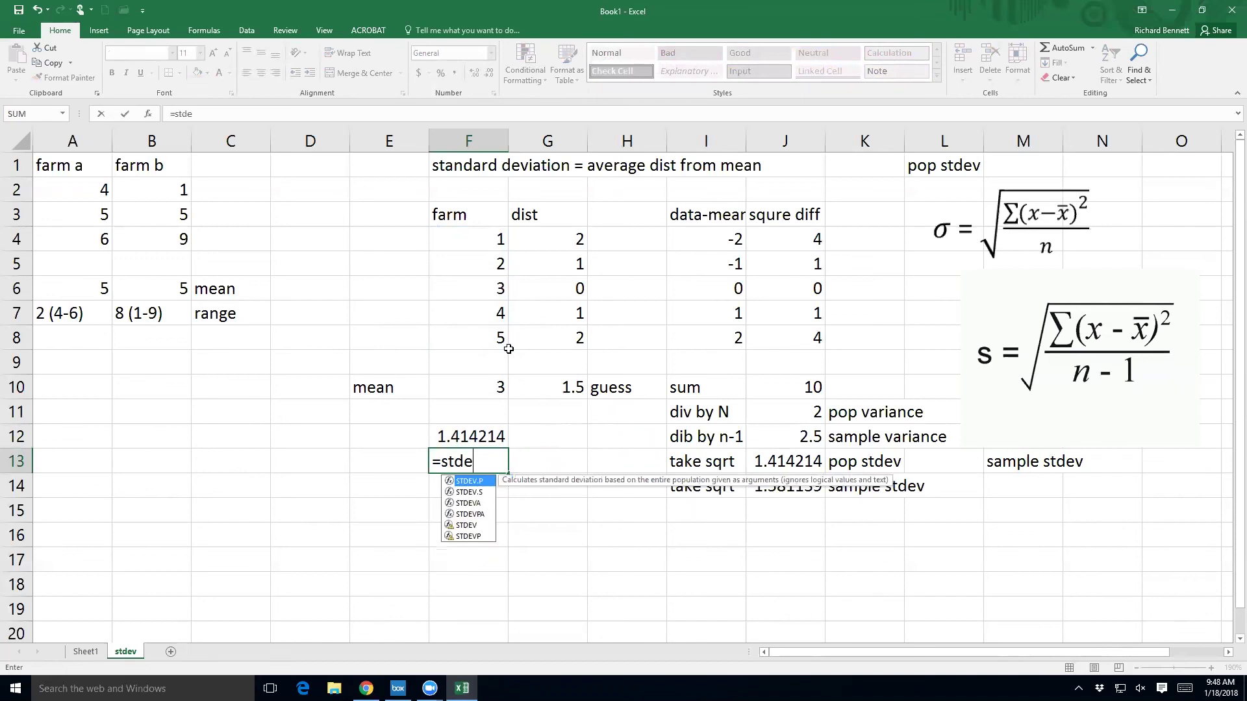
double_click(488, 493)
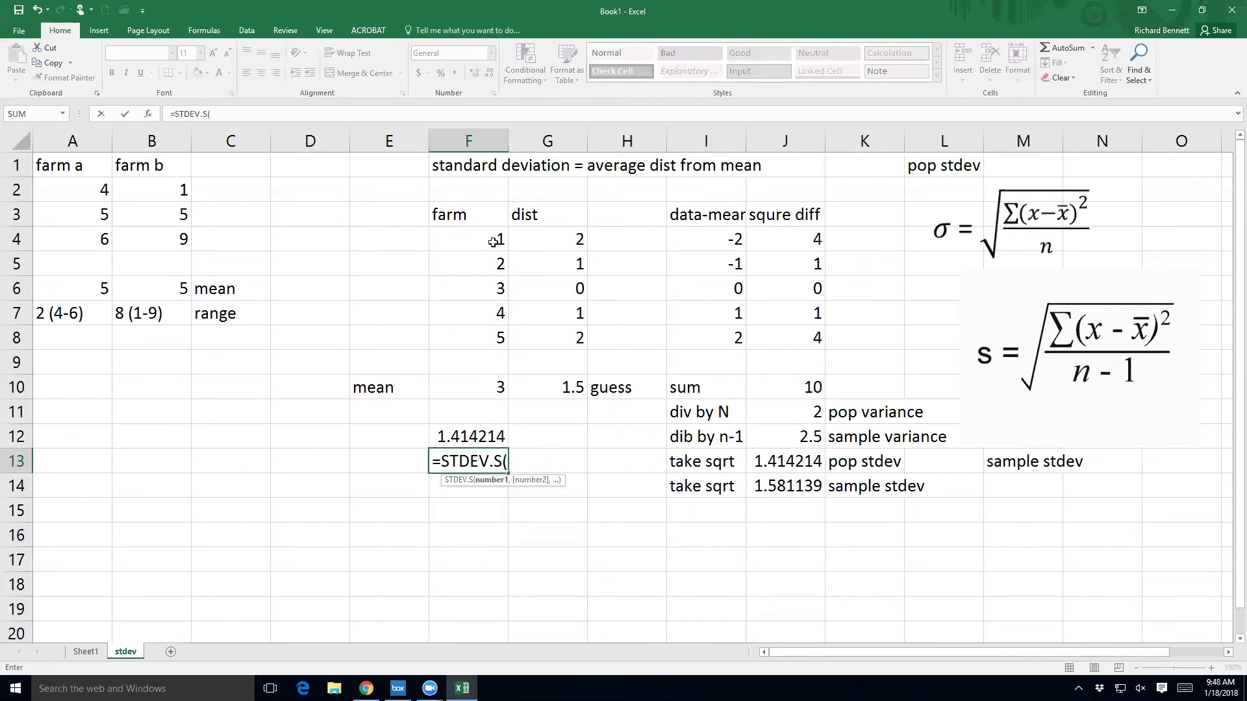
left_click_drag(493, 242, 503, 342)
key("Return")
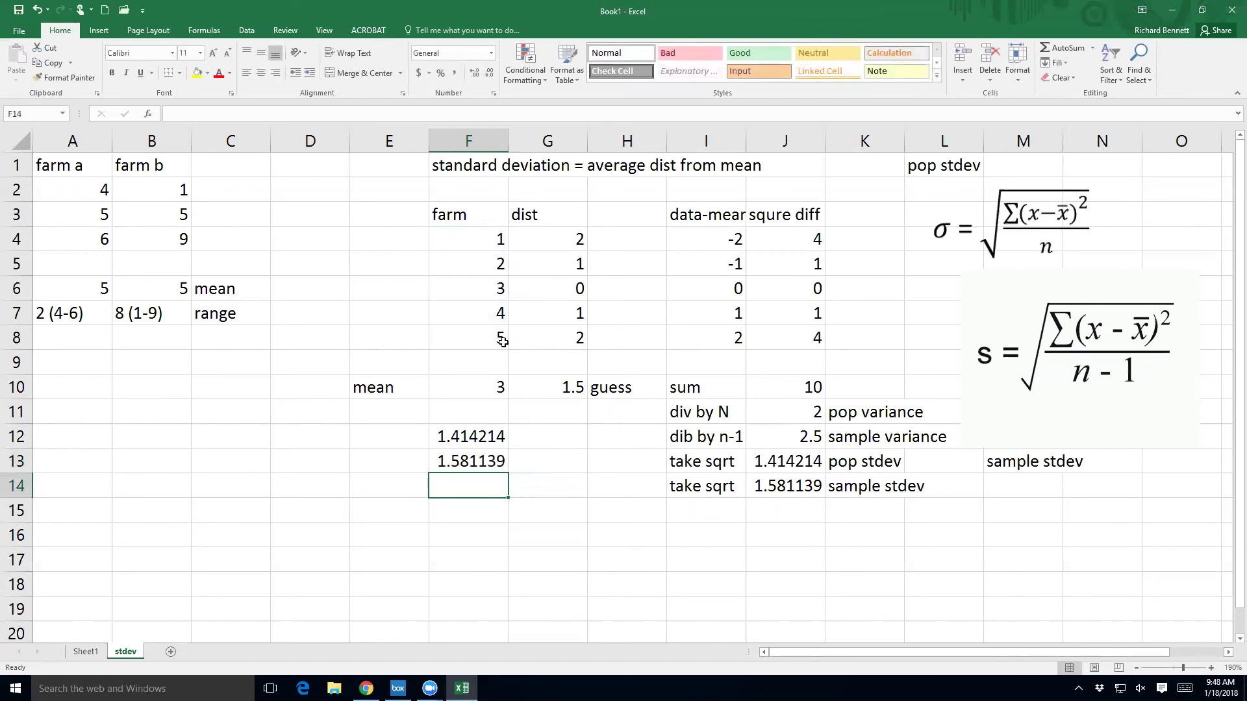
key("Right")
key("Right")
key("Right")
key("Right")
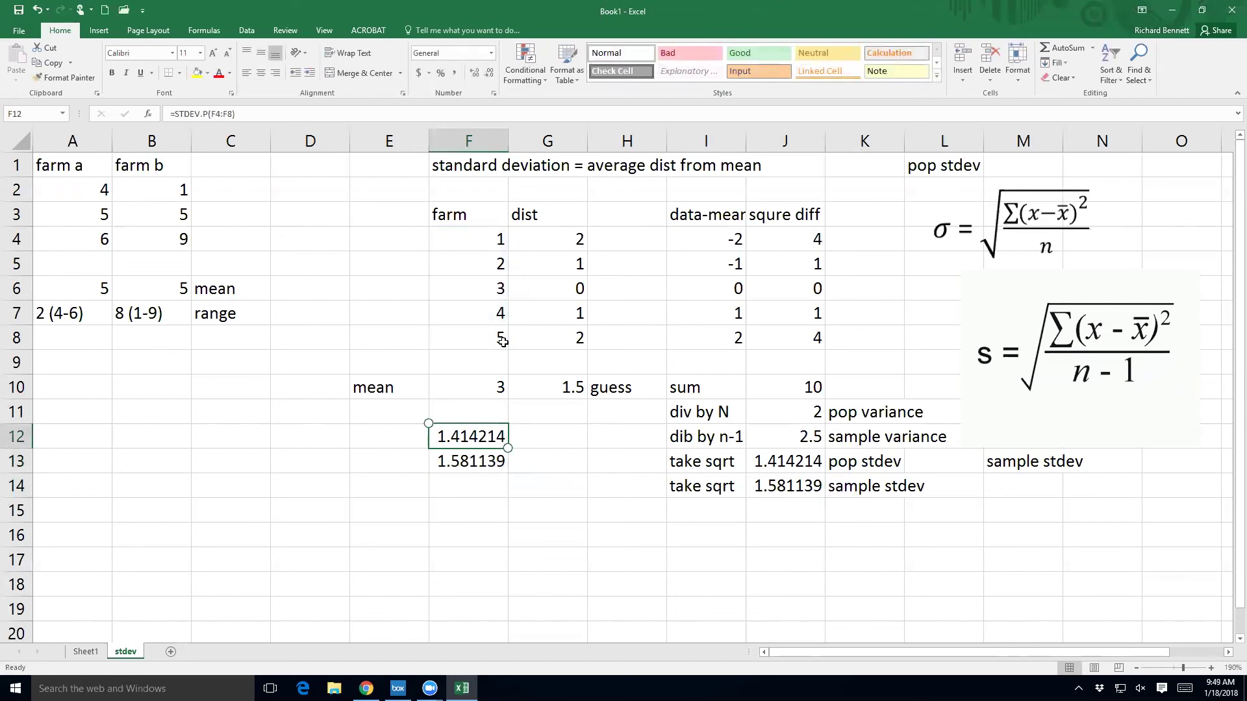
left_click_drag(491, 220, 809, 488)
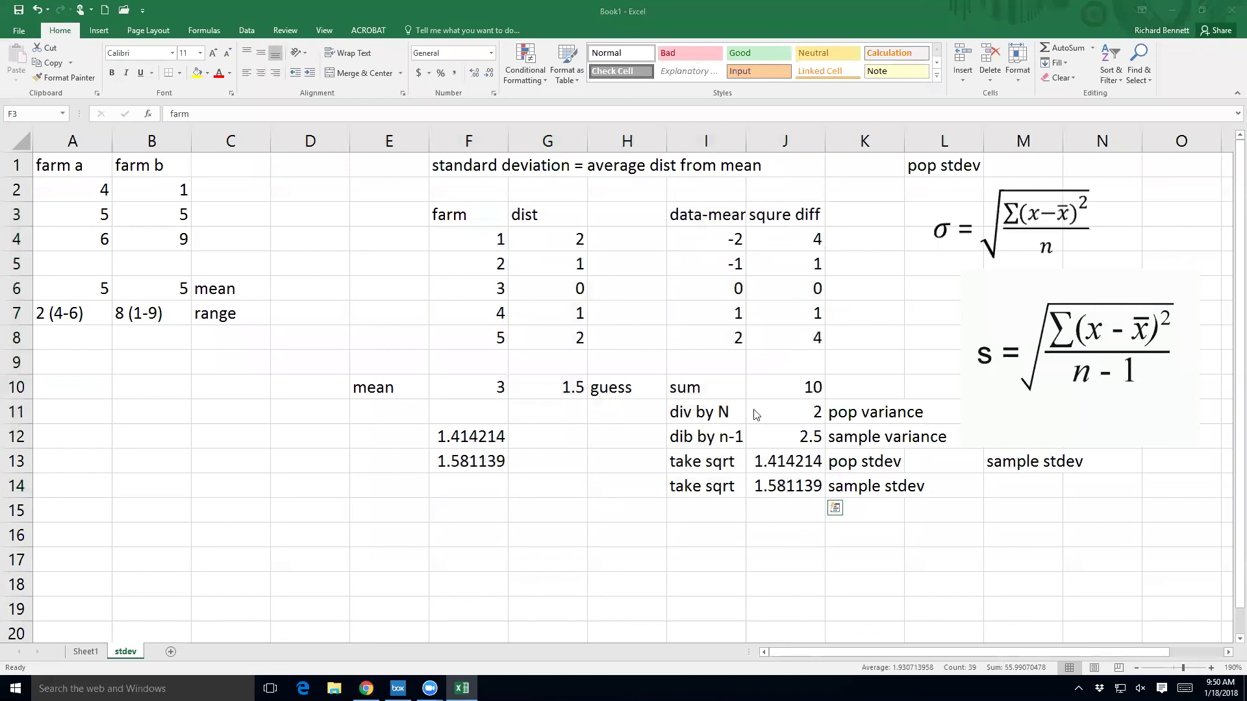
key("alt+c")
left_click(669, 384)
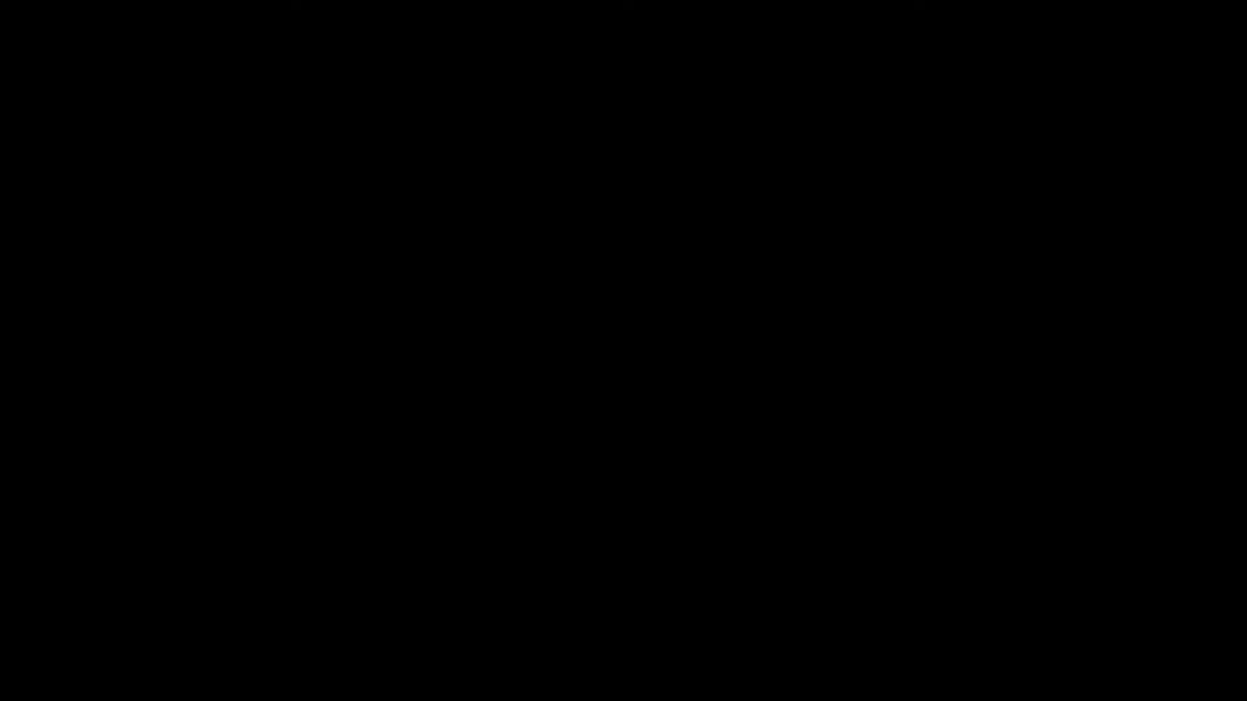